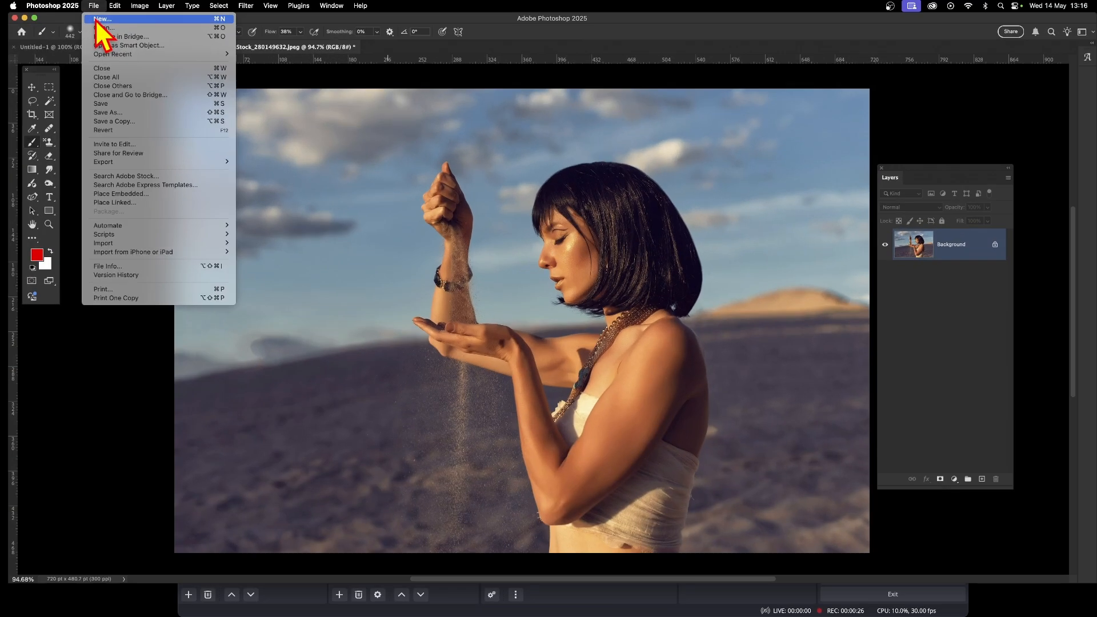
Create a new 2352 × 1738 px document at 144 ppi and apply monochromatic Gaussian noise of about 376%.
click(96, 21)
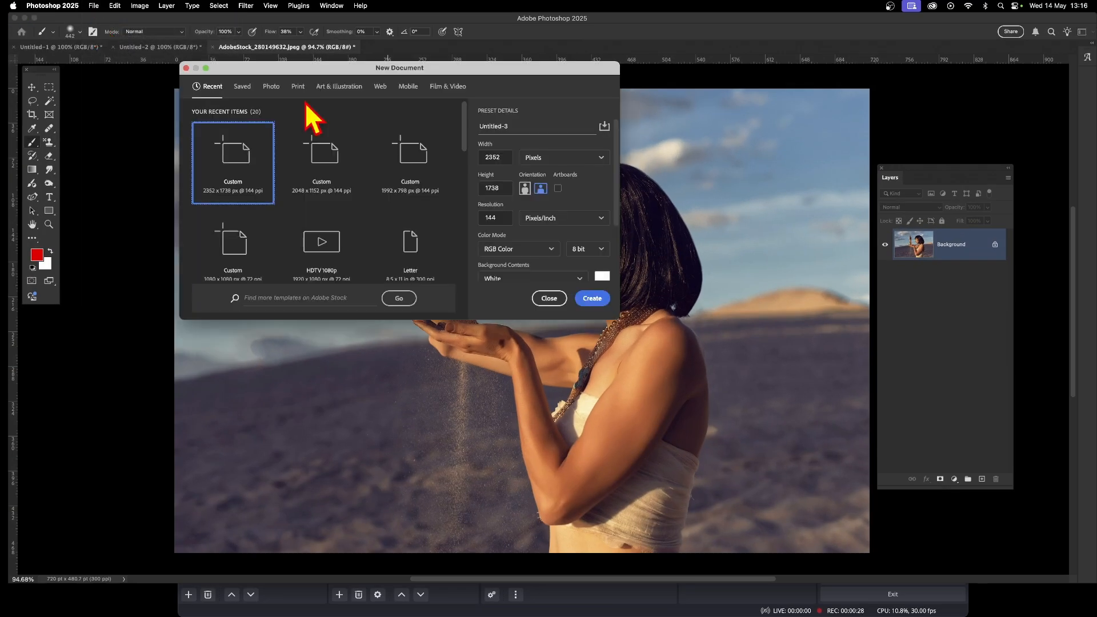
click(594, 299)
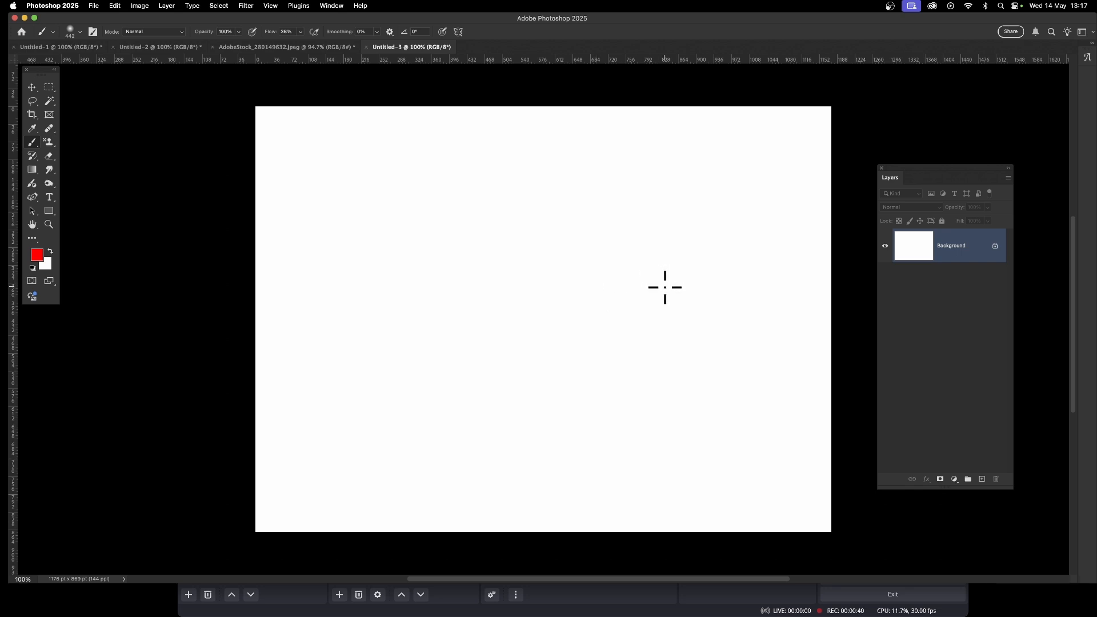
click(246, 6)
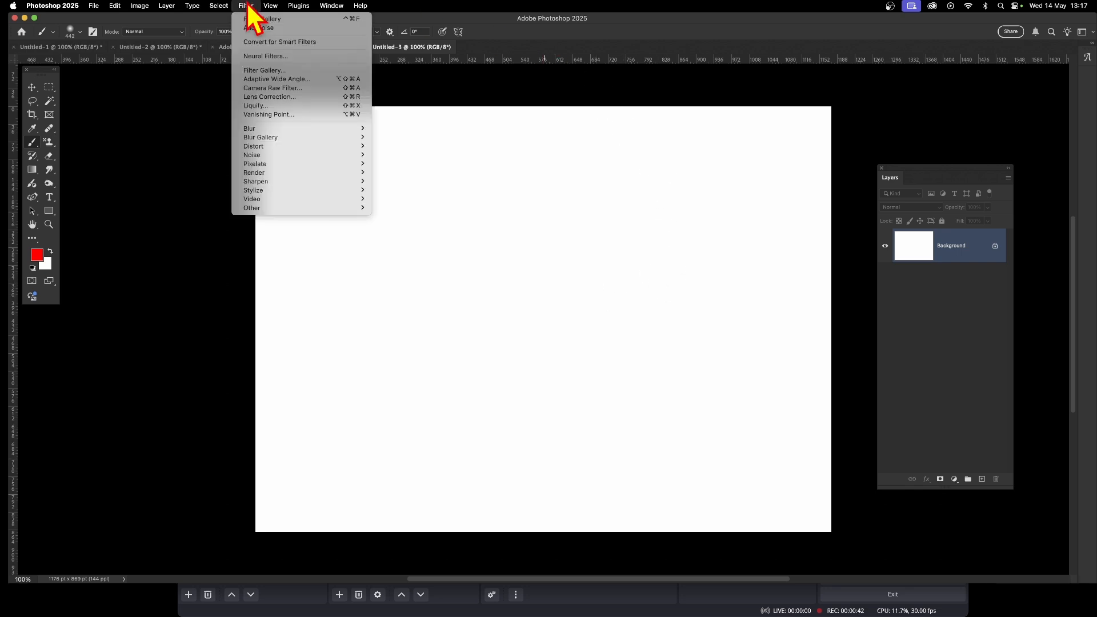
mouse_move(252, 155)
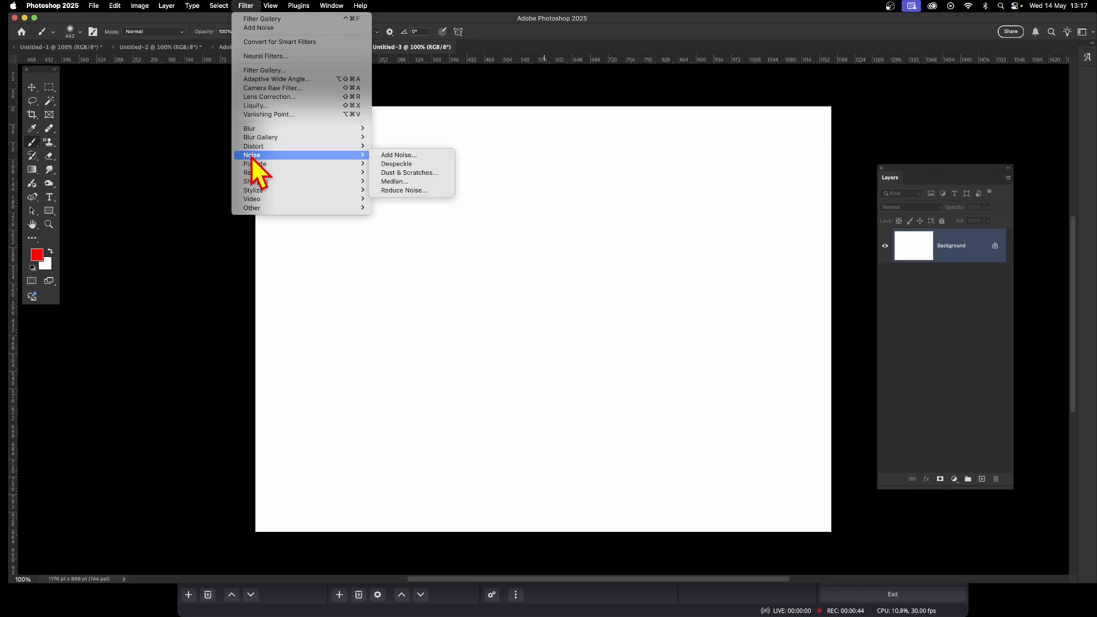
click(395, 156)
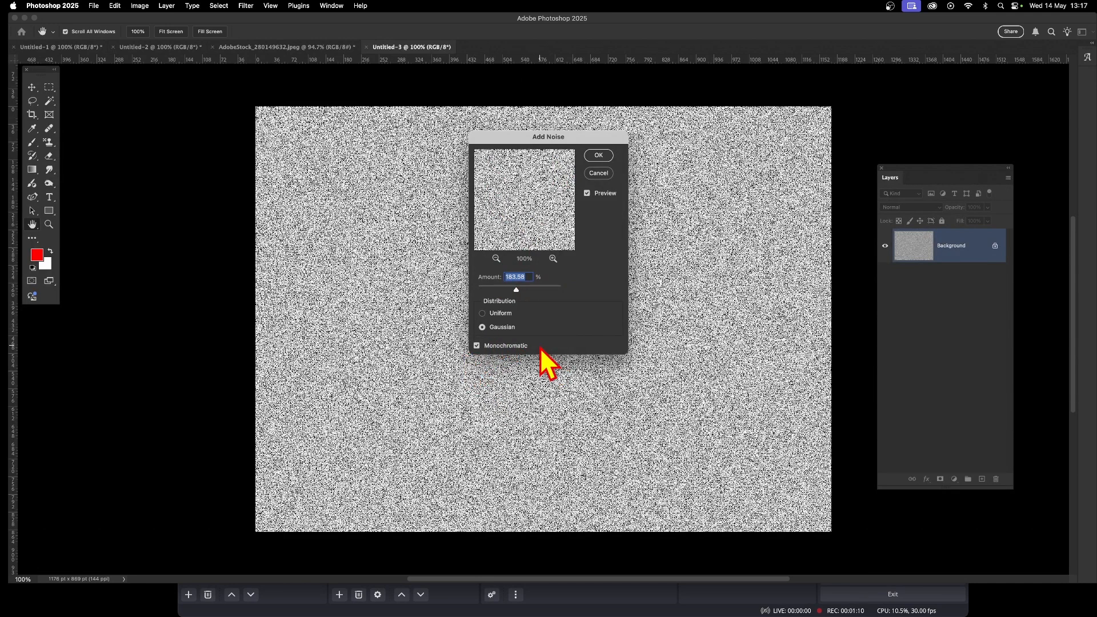
click(477, 345)
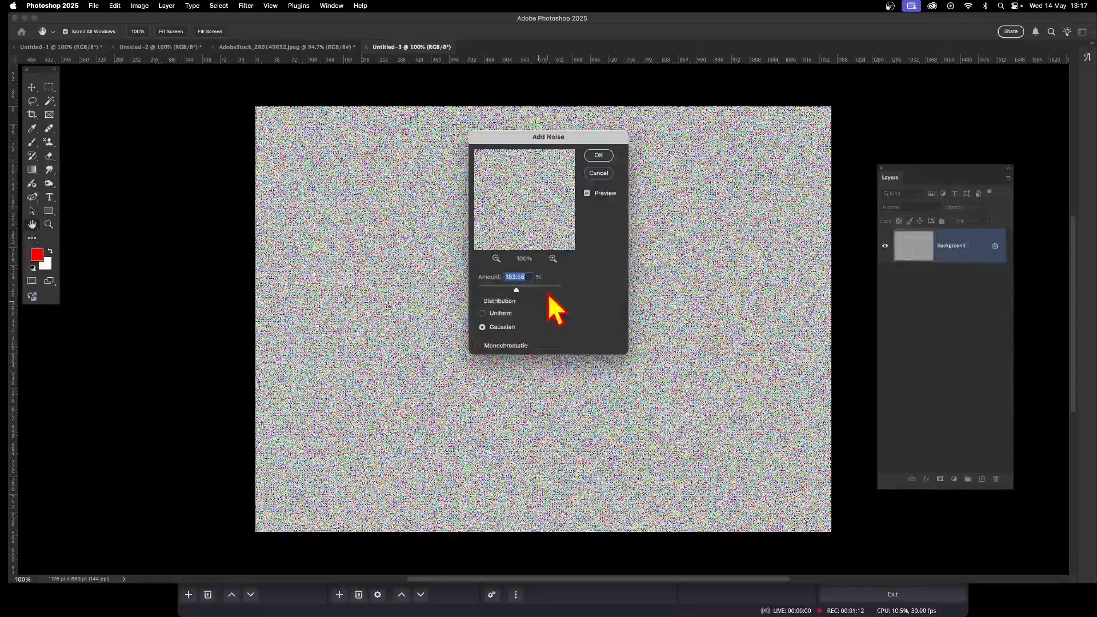
click(478, 347)
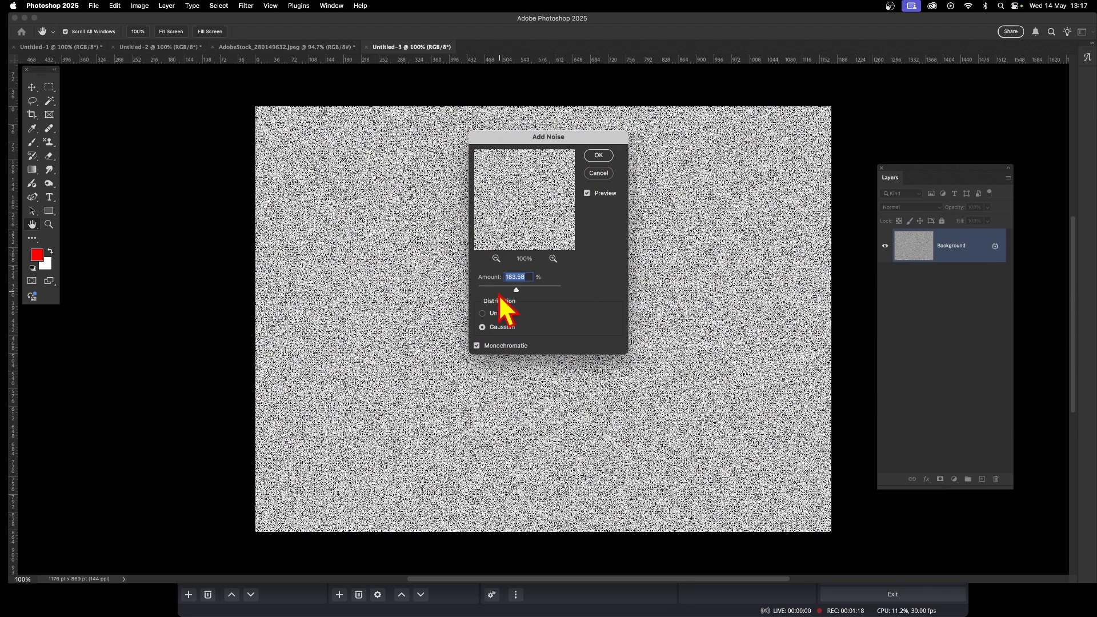
drag(500, 293, 558, 288)
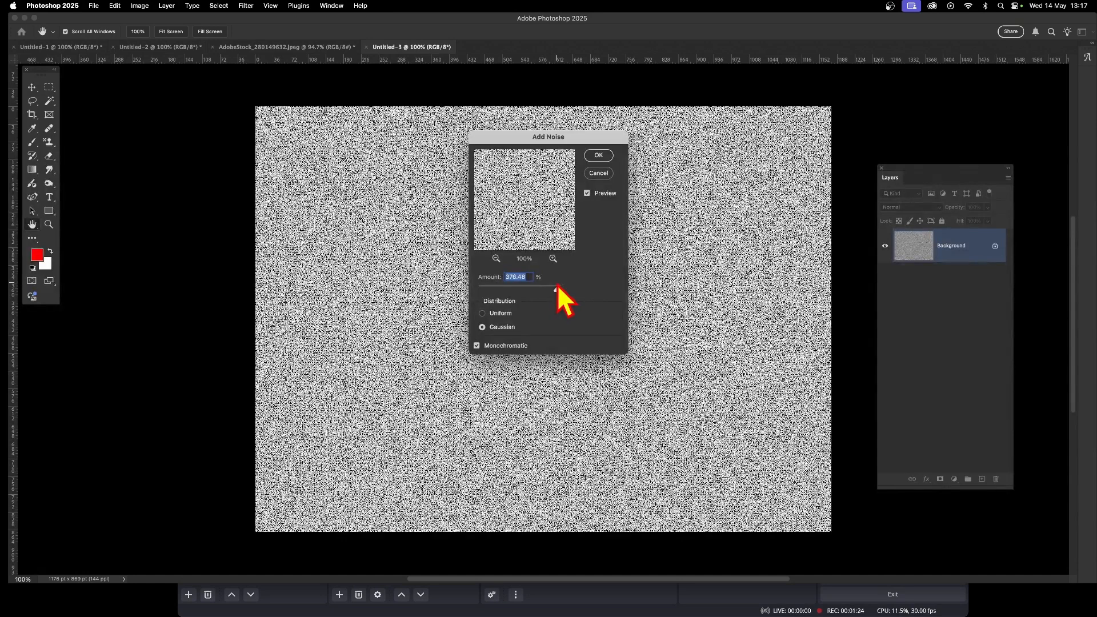
click(600, 158)
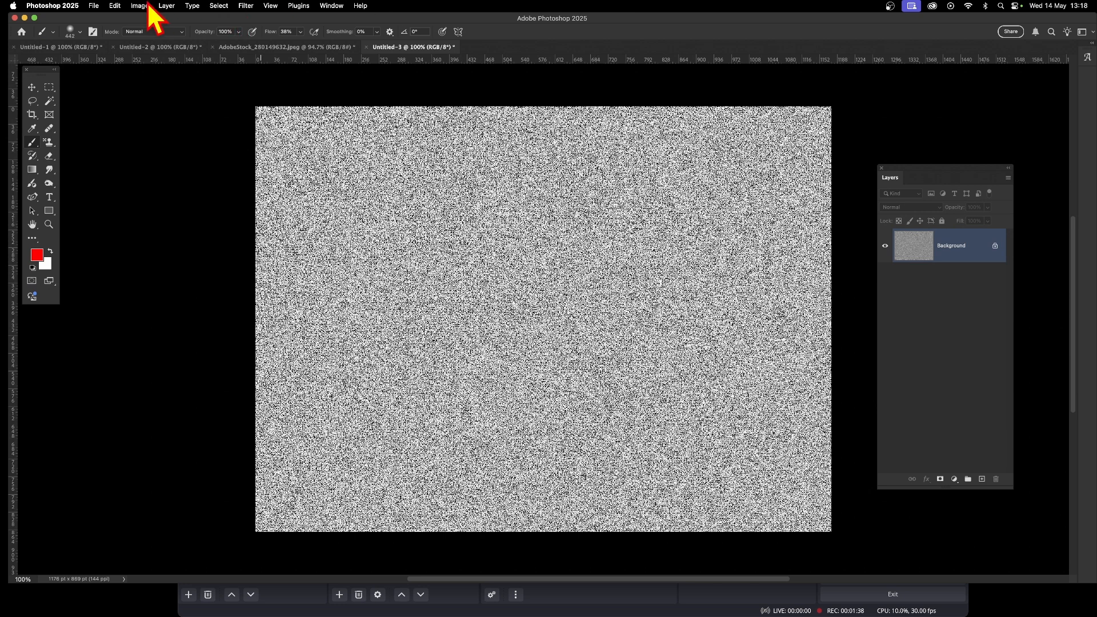
Define the noise image as a pattern named "Noise pattern".
click(114, 6)
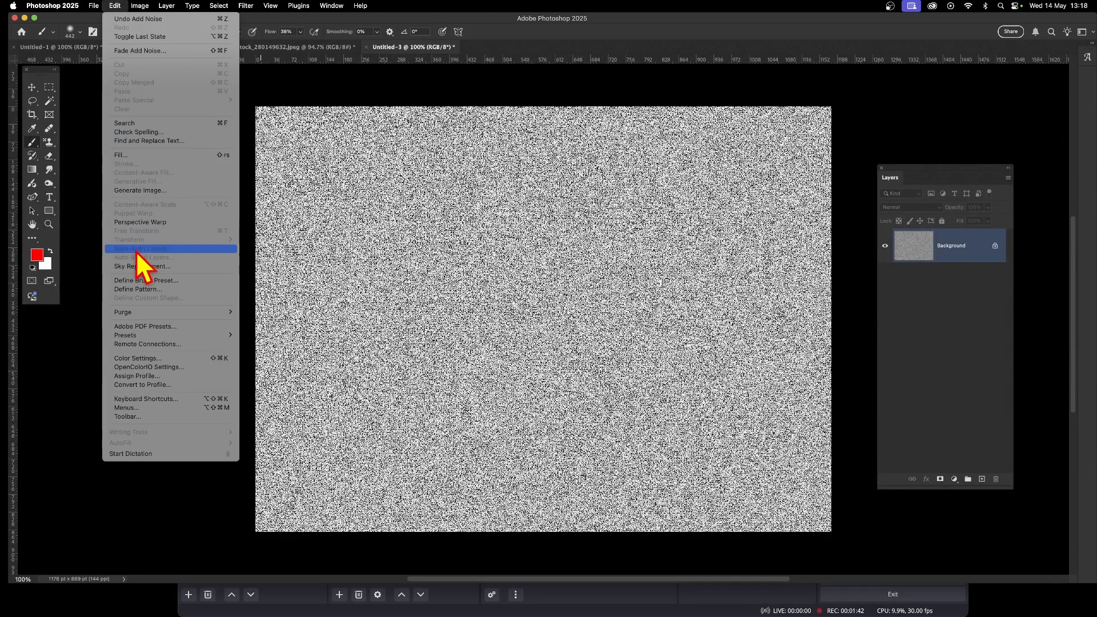
click(147, 292)
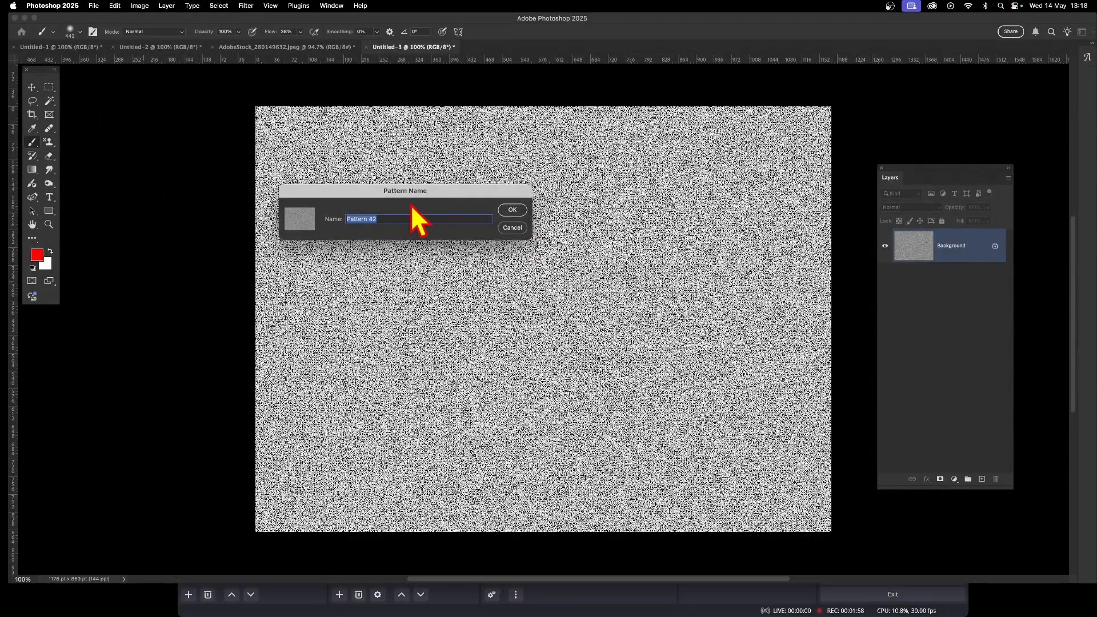
text(Noise p)
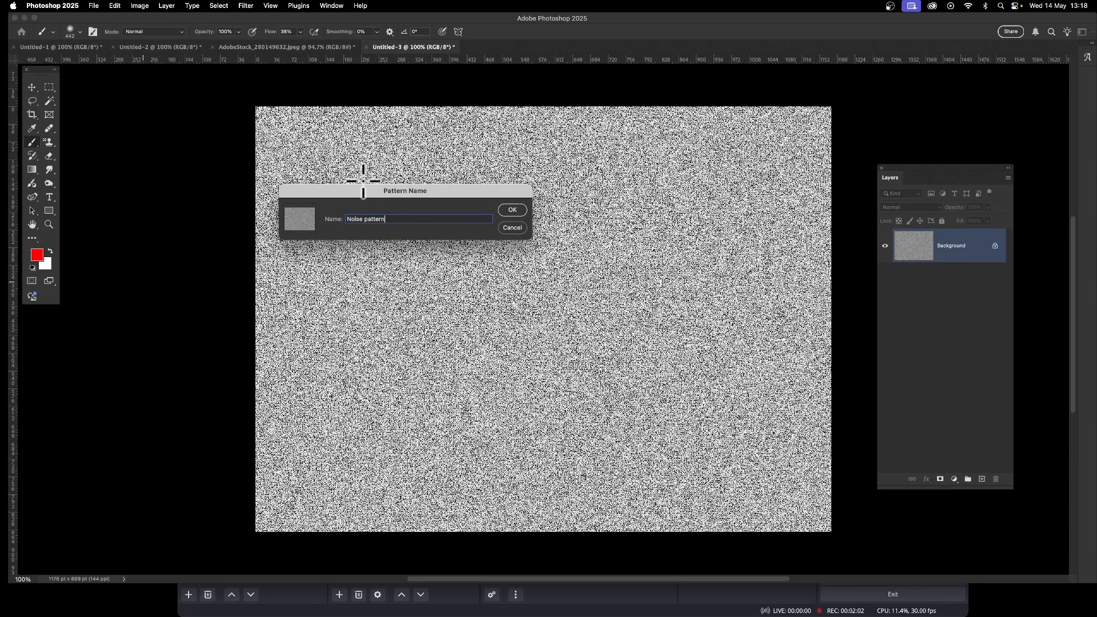
click(513, 210)
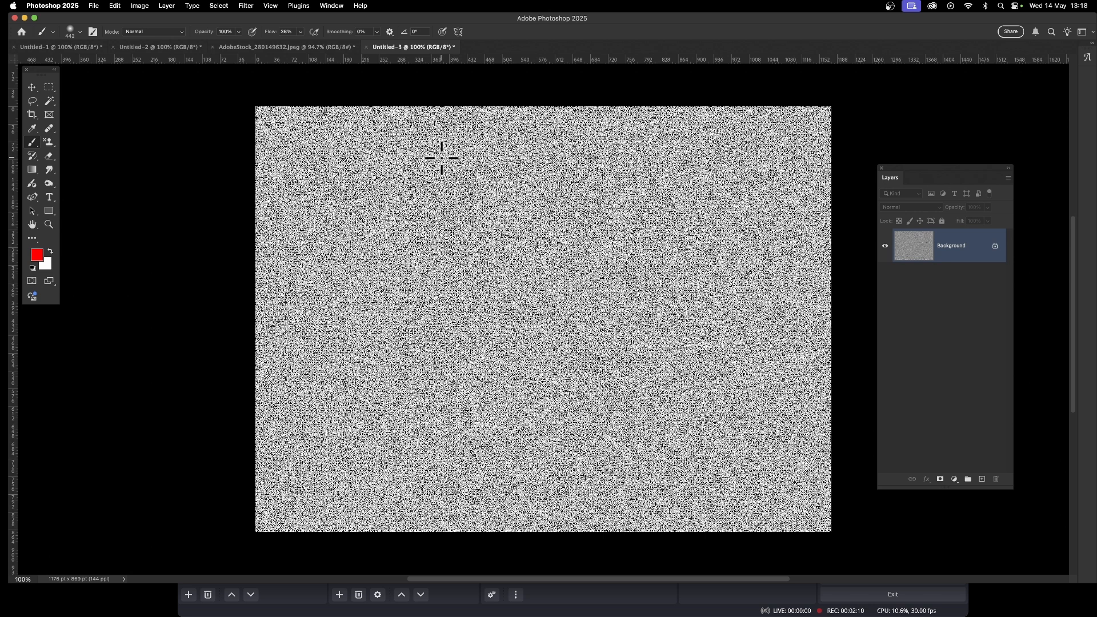
Activate the Brush tool and bring up the Brush Settings over the AdobeStock_280149632.jpeg photo, clear of the window edge.
right_click(32, 142)
click(98, 141)
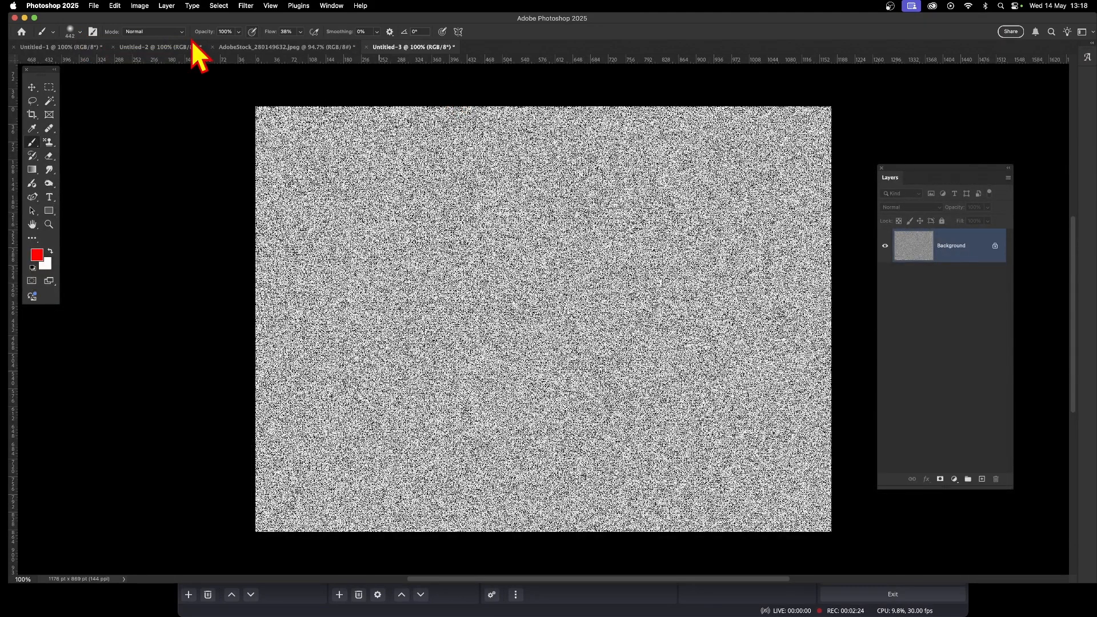
click(296, 45)
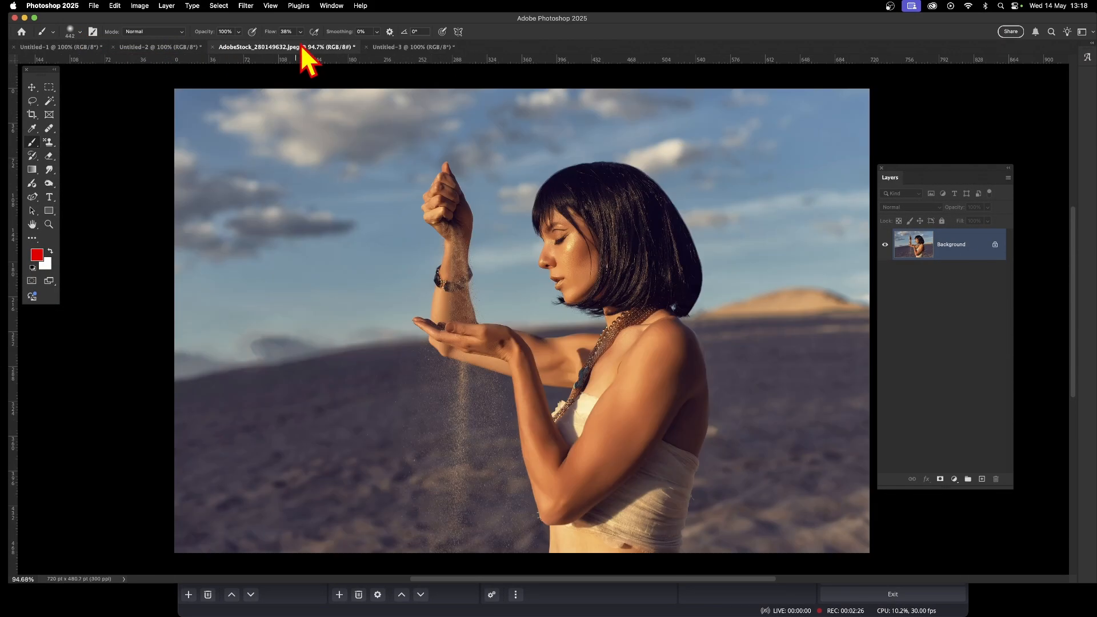
click(332, 6)
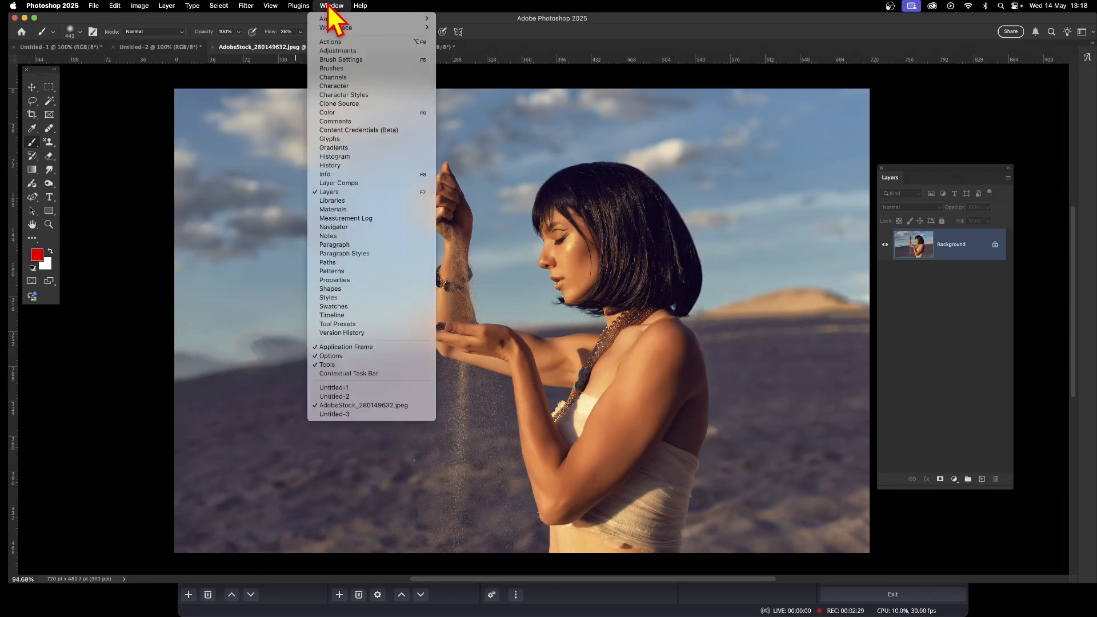
click(340, 60)
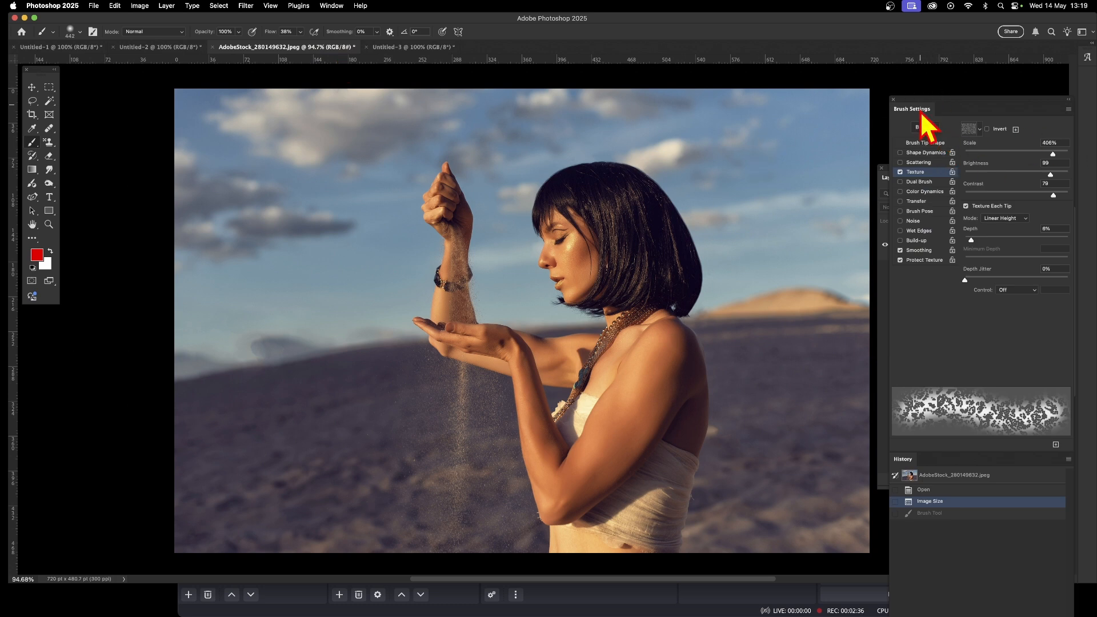
drag(921, 112, 808, 120)
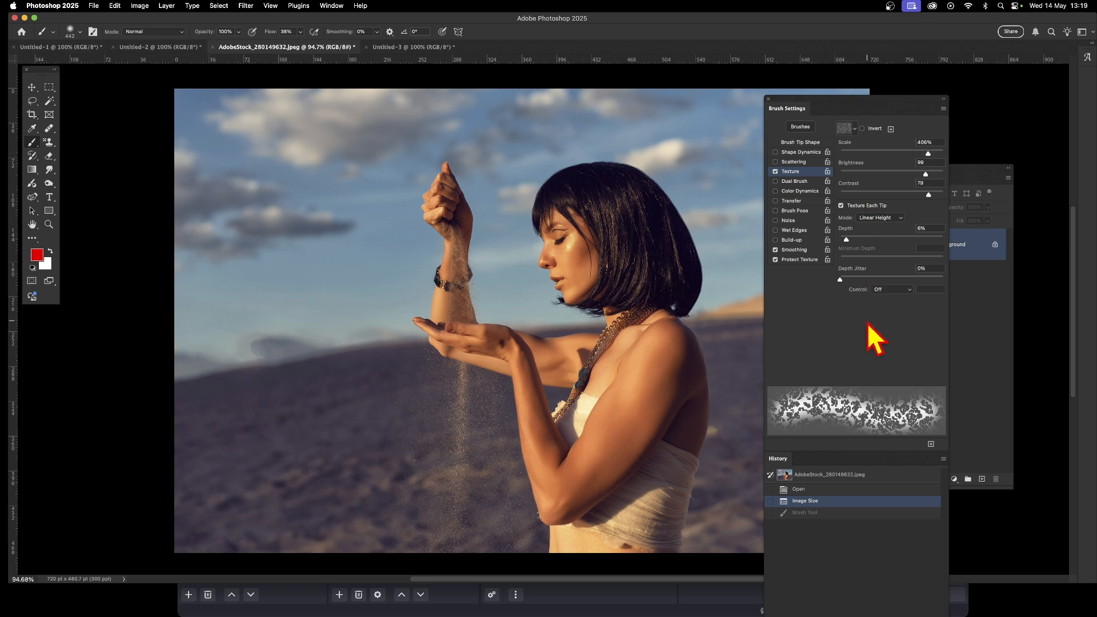
Undo a test stroke of the current brush texture and choose the newly defined noise pattern as the brush texture.
mouse_move(563, 137)
mouse_down()
mouse_move(505, 202)
mouse_move(532, 181)
mouse_move(505, 262)
mouse_move(464, 234)
mouse_move(444, 161)
mouse_move(466, 146)
mouse_move(419, 195)
mouse_up()
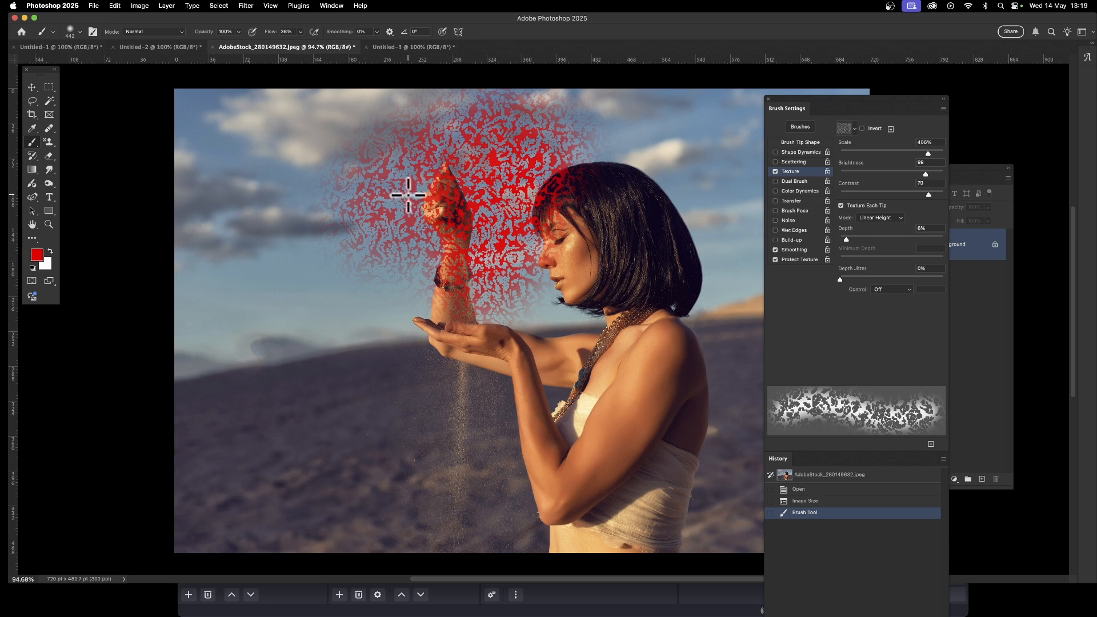
key(super+z)
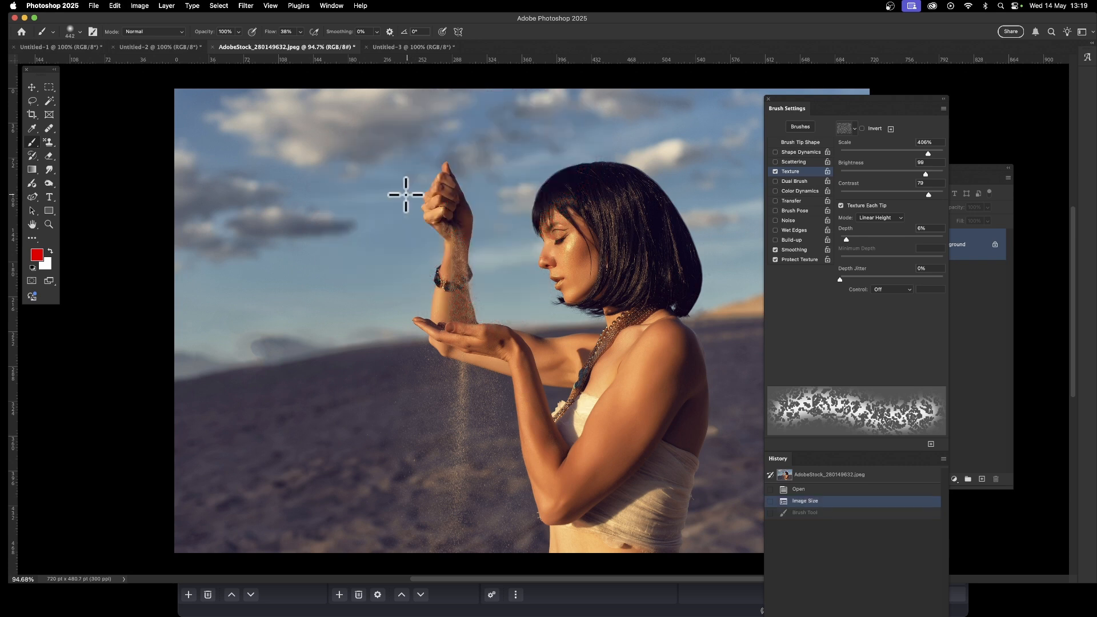
click(858, 130)
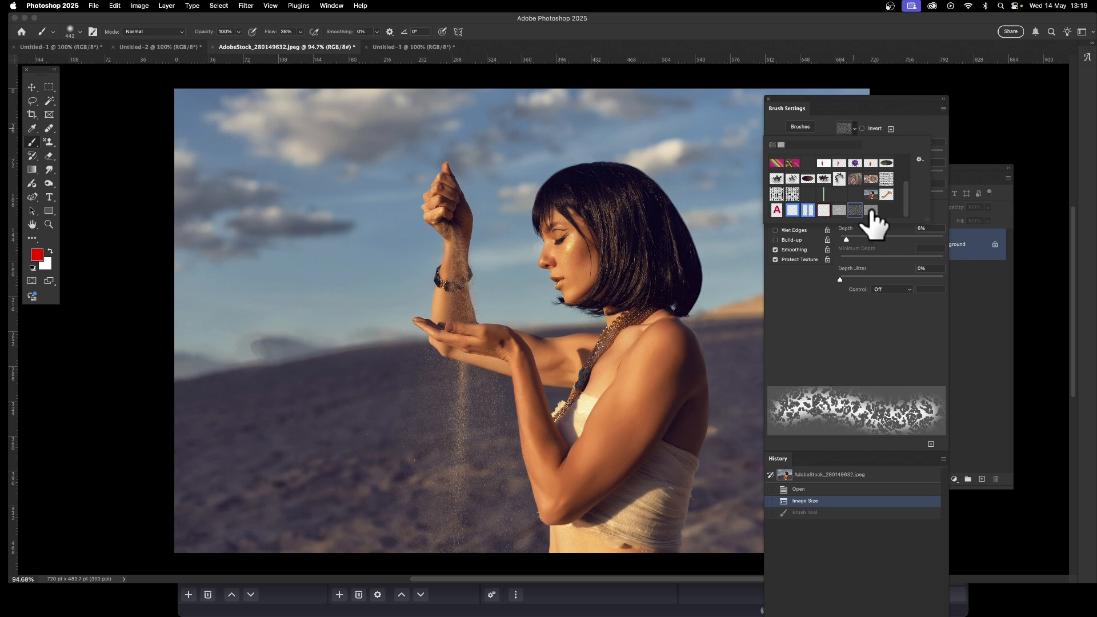
click(871, 211)
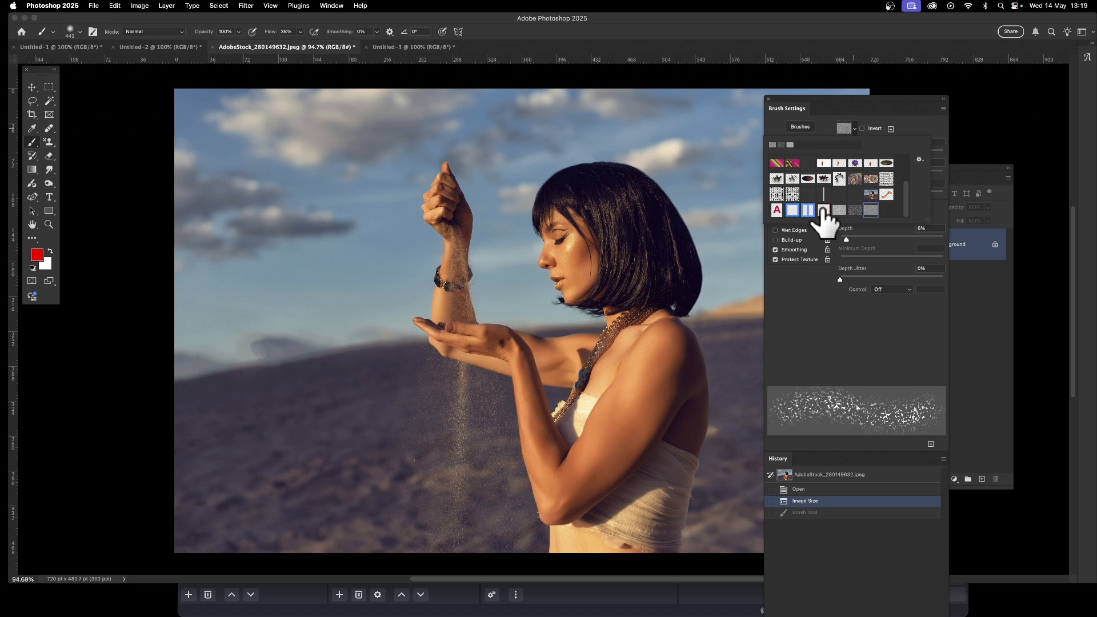
click(913, 126)
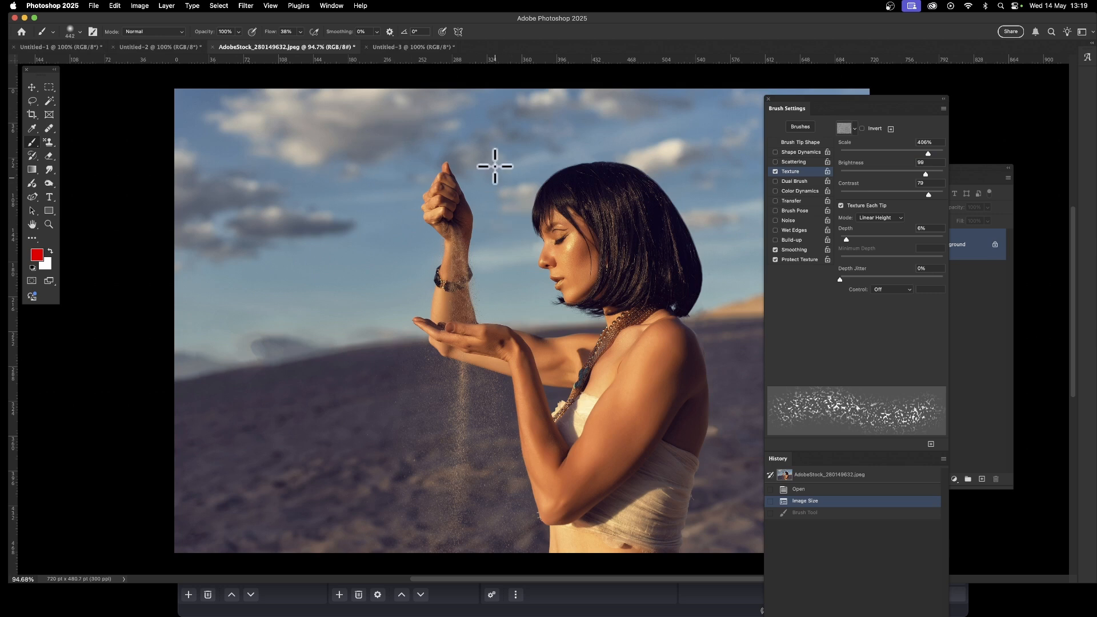
Test red noise-textured strokes over the sky and face, the upper arm and the hair, undoing each test.
mouse_move(554, 108)
mouse_down()
mouse_move(516, 200)
mouse_move(478, 246)
mouse_move(514, 170)
mouse_move(523, 187)
mouse_move(654, 126)
mouse_move(627, 196)
mouse_move(609, 211)
mouse_move(556, 180)
mouse_move(493, 210)
mouse_move(453, 271)
mouse_move(431, 417)
mouse_move(478, 389)
mouse_move(483, 318)
mouse_up()
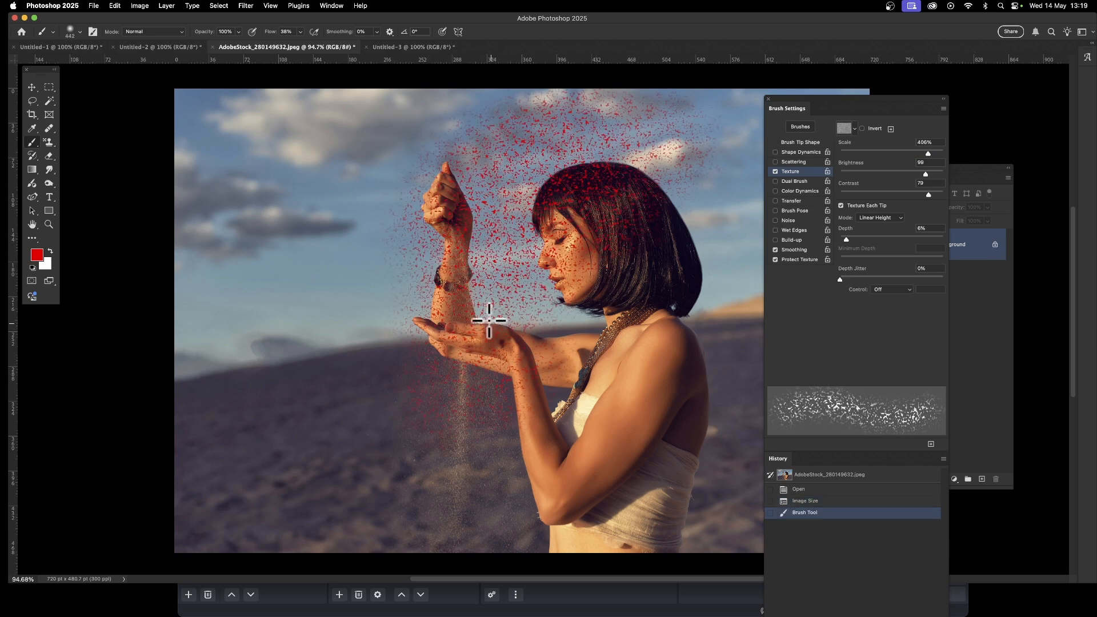
key(super+z)
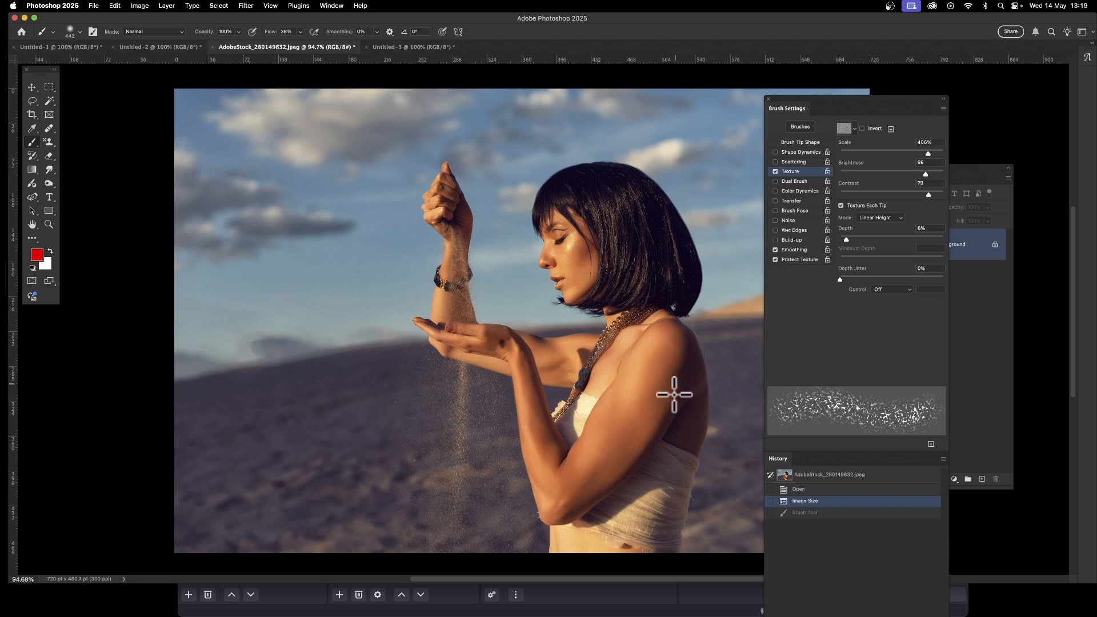
drag(671, 377, 598, 490)
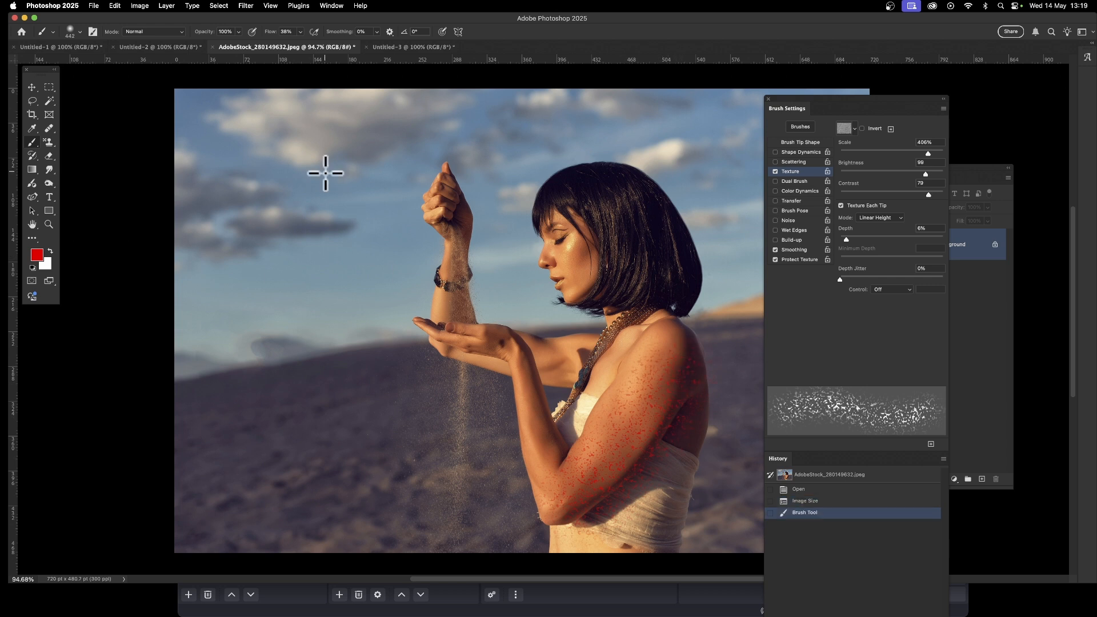
key(super+z)
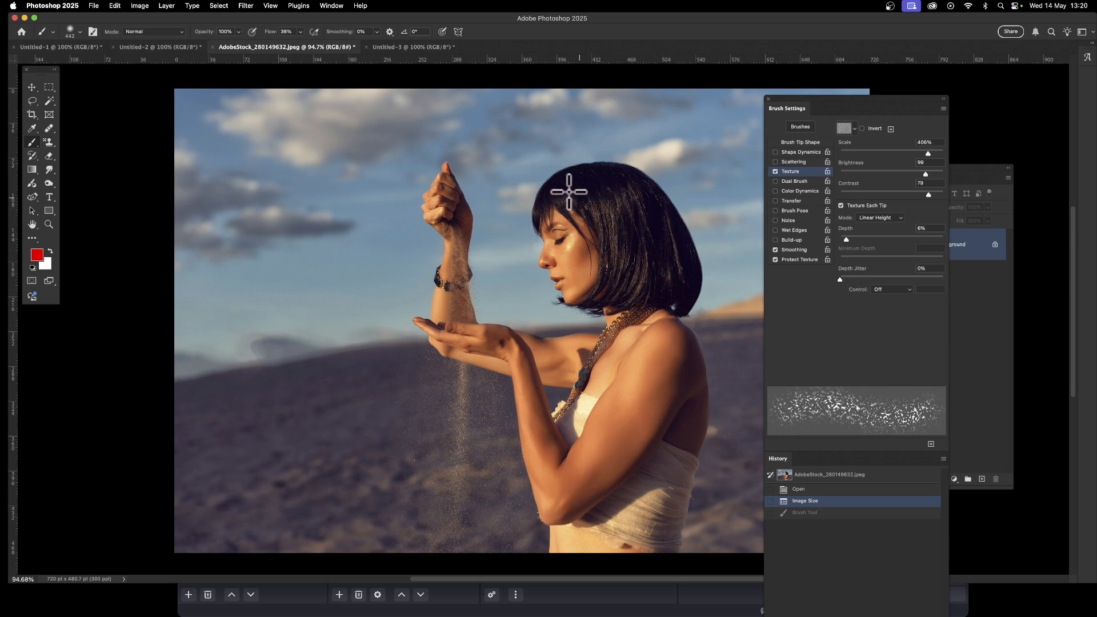
mouse_move(565, 190)
mouse_down()
mouse_move(604, 200)
mouse_move(613, 230)
mouse_move(582, 190)
mouse_move(616, 234)
mouse_move(598, 302)
mouse_move(621, 218)
mouse_move(648, 274)
mouse_move(639, 295)
mouse_move(665, 266)
mouse_move(648, 232)
mouse_move(669, 287)
mouse_move(690, 239)
mouse_up()
drag(636, 181, 622, 178)
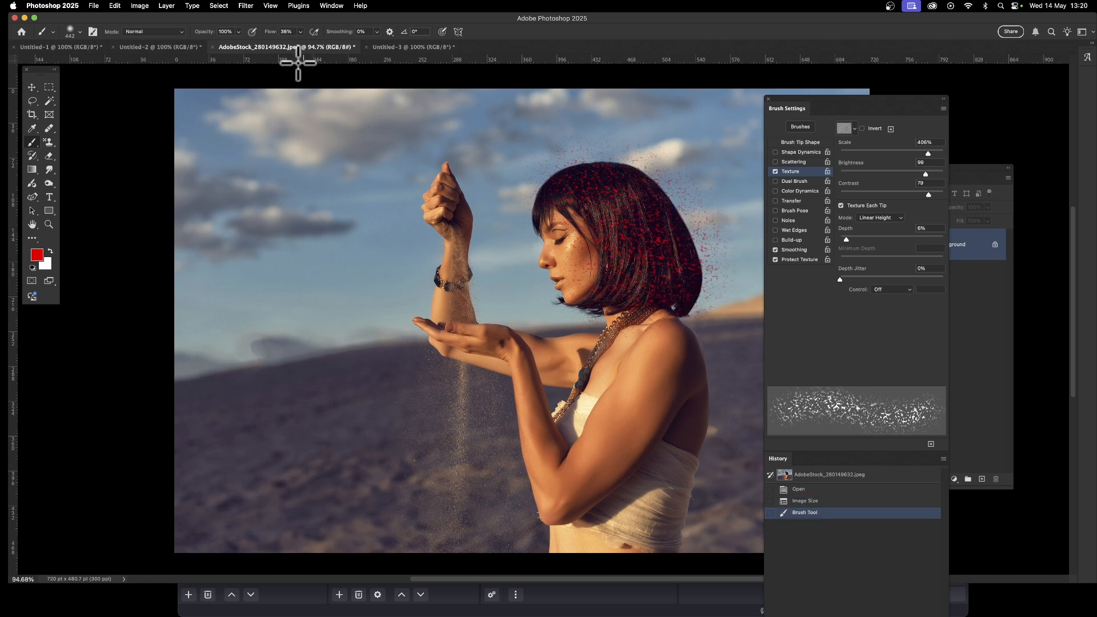
key(super+z)
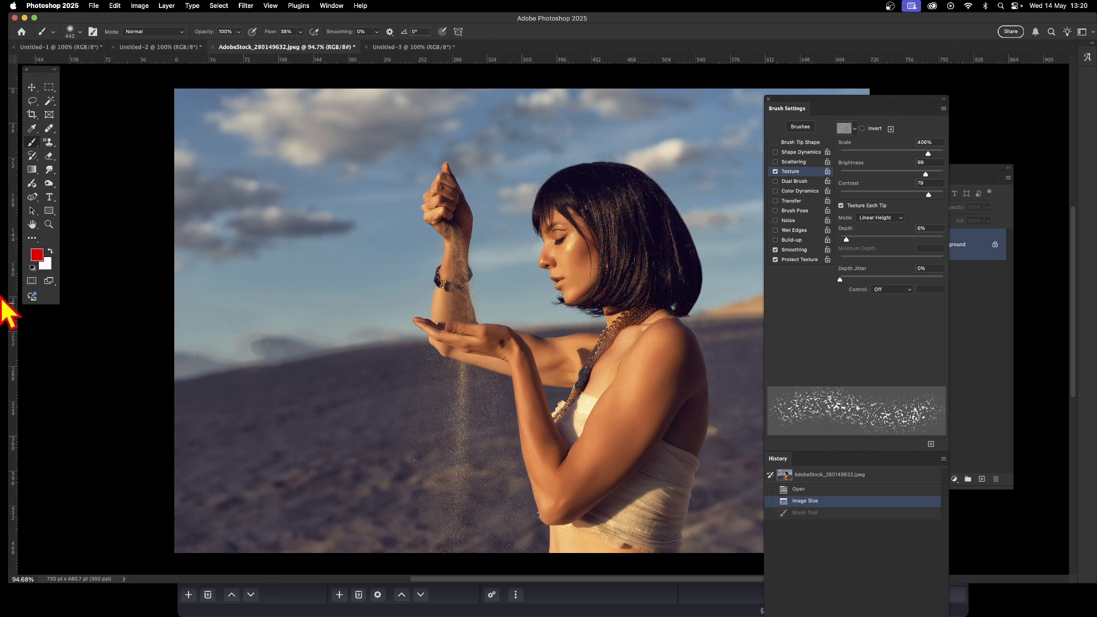
Set the foreground color to a saturated orange and paint noise-textured speckles over the woman's hair.
click(38, 256)
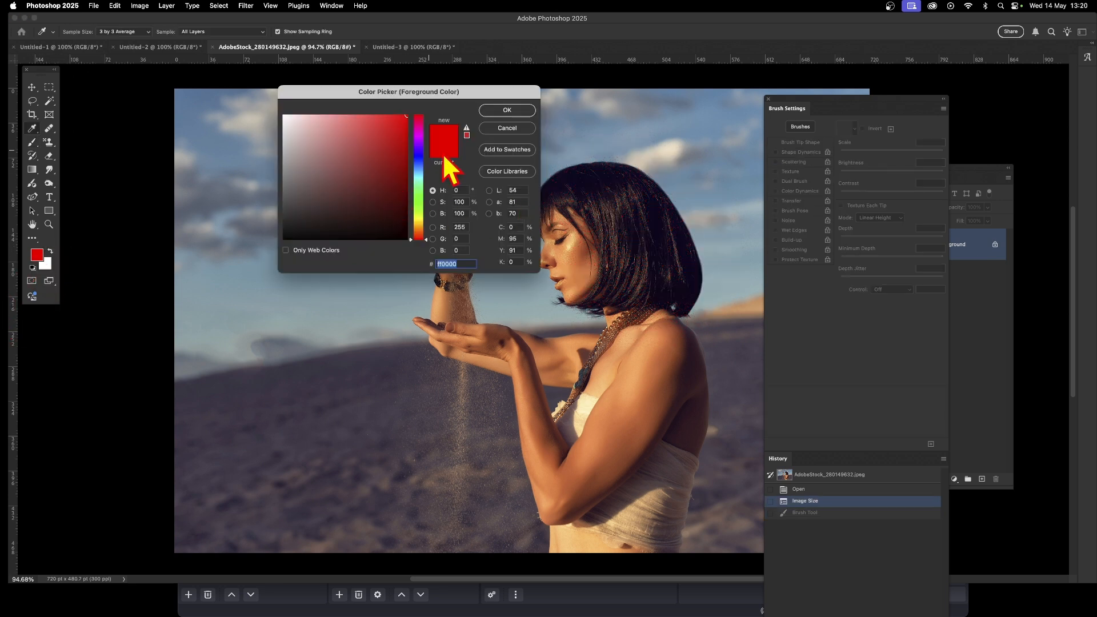
drag(421, 237, 422, 228)
click(409, 116)
click(503, 111)
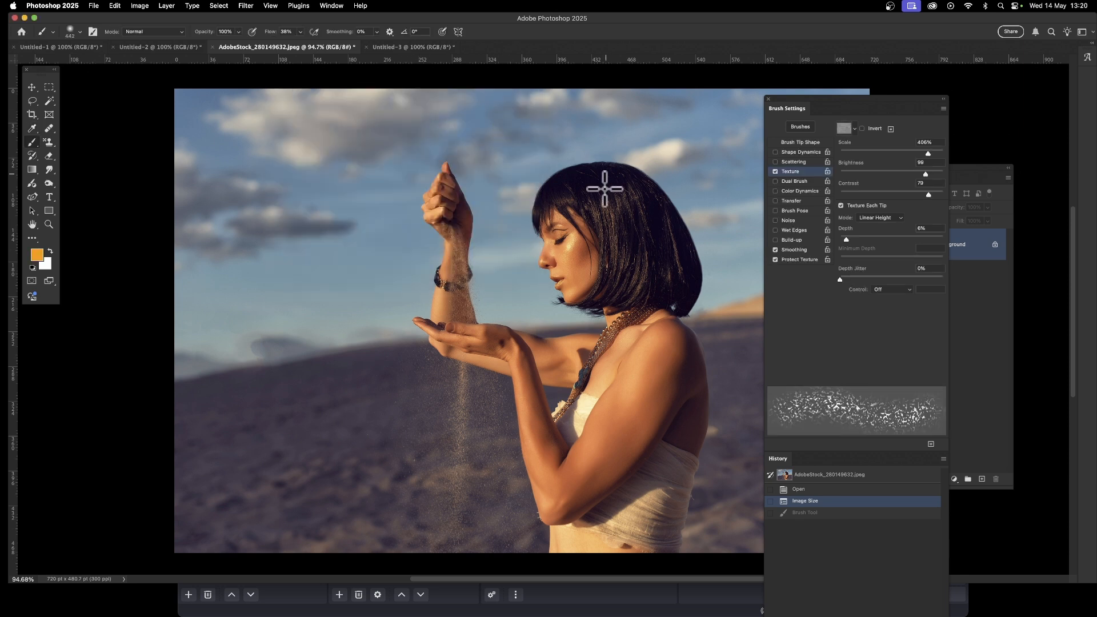
mouse_move(605, 188)
mouse_down()
mouse_move(630, 253)
mouse_move(632, 287)
mouse_move(610, 301)
mouse_move(633, 262)
mouse_move(659, 284)
mouse_move(649, 221)
mouse_move(674, 295)
mouse_move(642, 201)
mouse_move(607, 177)
mouse_move(666, 196)
mouse_up()
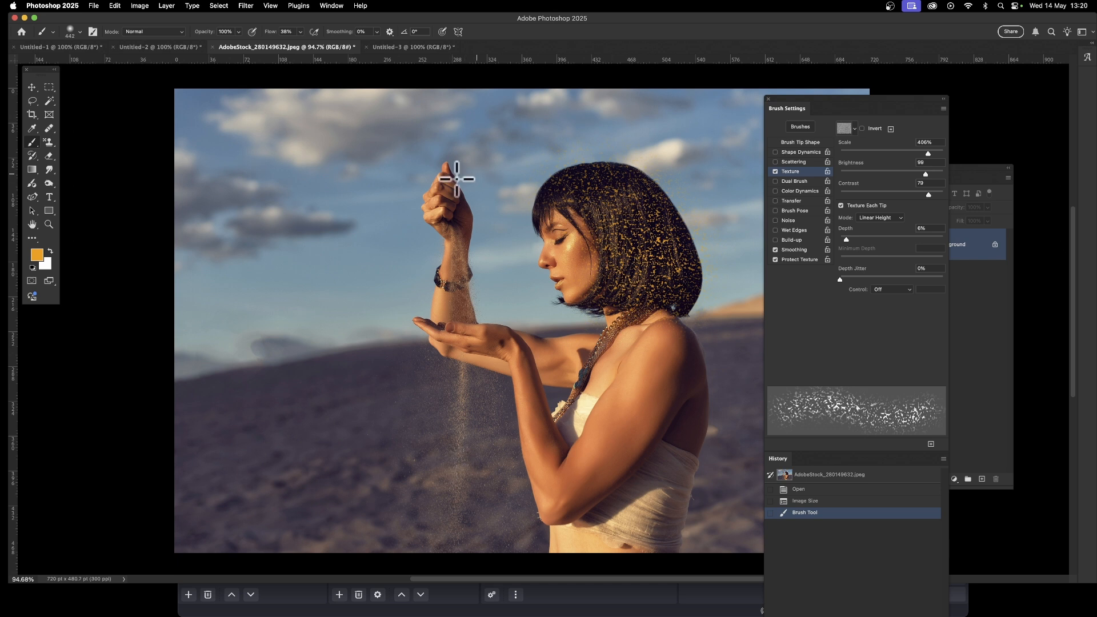
Paint orange speckles down the falling sand stream and overlay white ones by swapping the foreground and background colors.
drag(456, 240, 458, 514)
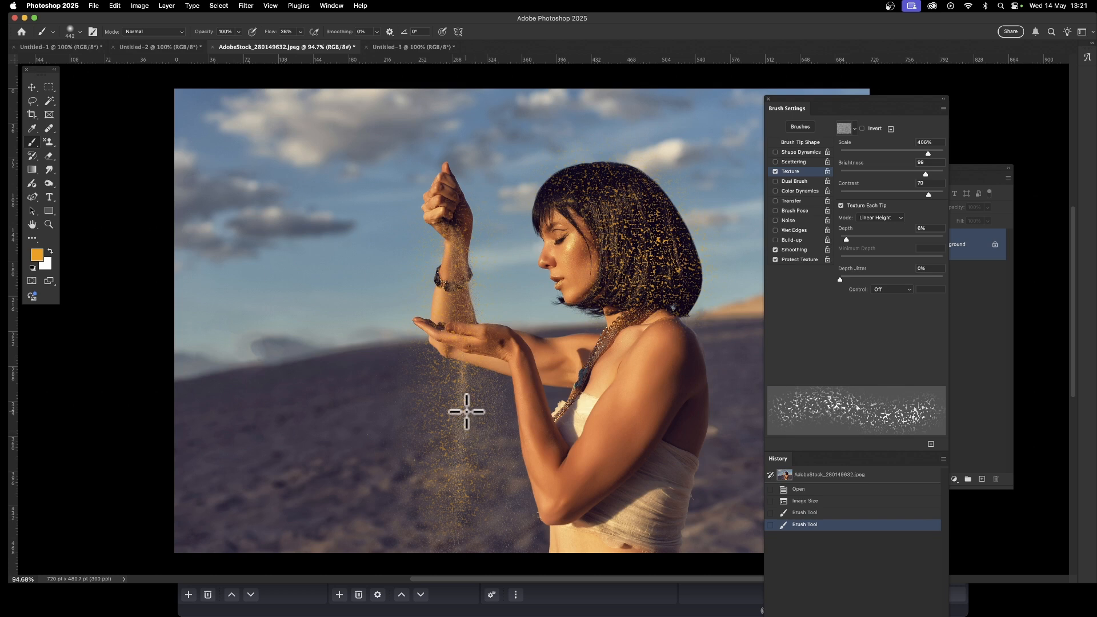
click(51, 251)
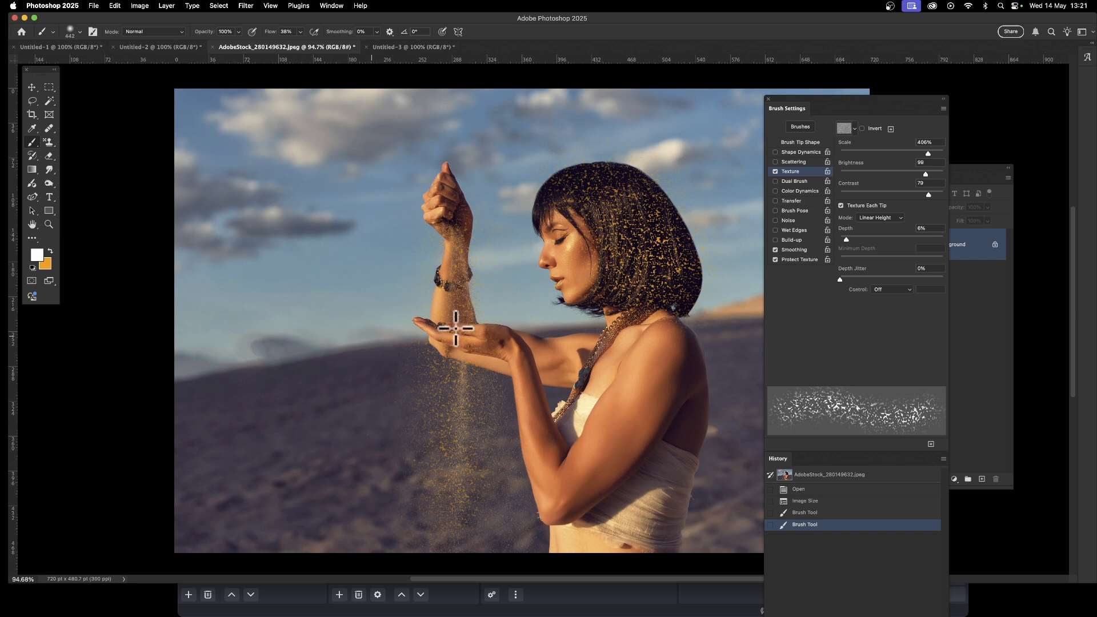
drag(450, 215, 463, 451)
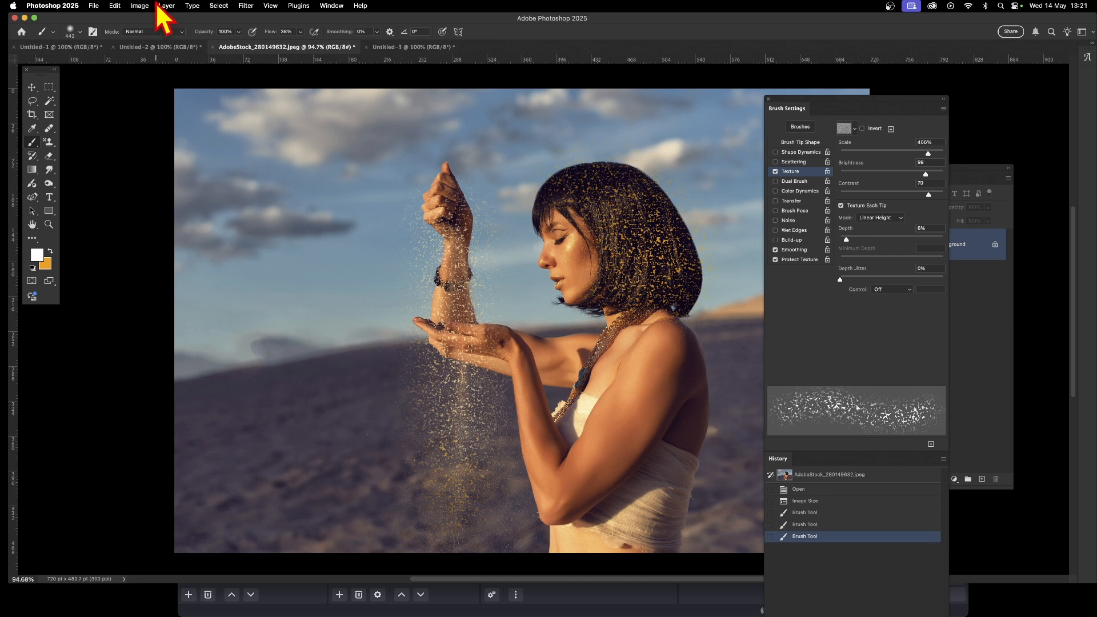
Reduce the brush size to 177 px and paint white noise-textured speckles down the falling sand stream.
click(80, 32)
drag(115, 62, 105, 61)
mouse_move(459, 231)
mouse_down()
mouse_move(453, 446)
mouse_move(456, 265)
mouse_move(469, 370)
mouse_move(457, 432)
mouse_up()
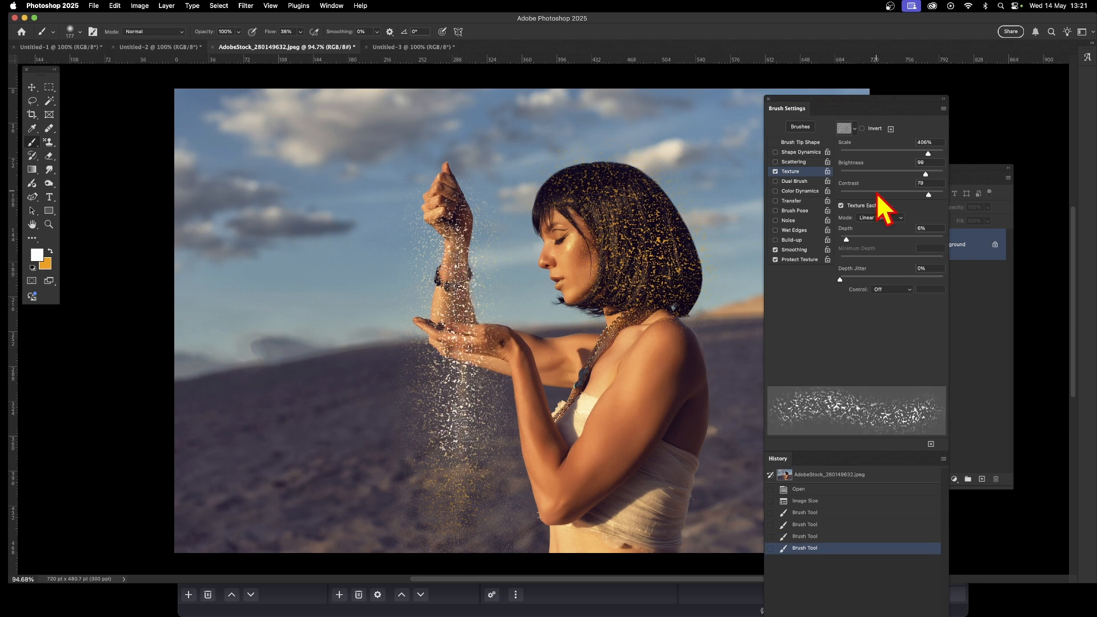
Undo the last three brush strokes over the falling sand stream.
key(super+z)
key(super+z)
key(super+z)
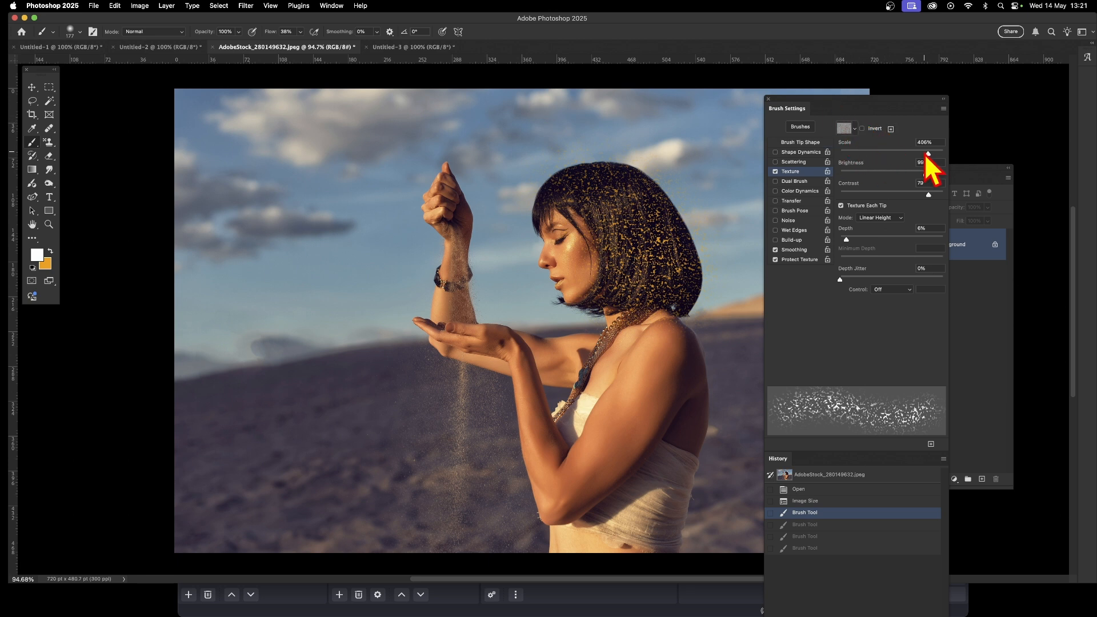
Try texture scales of 1000%, 28% and 91%, painting white test strokes with the smaller two over the wrist and sand stream.
drag(926, 154, 989, 152)
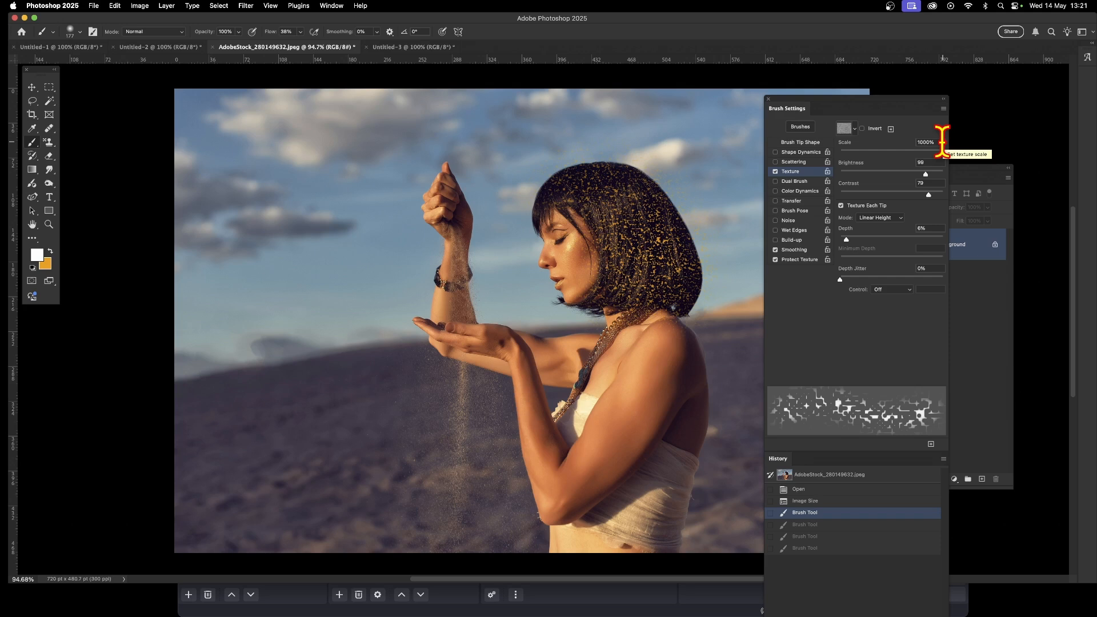
drag(943, 154, 861, 159)
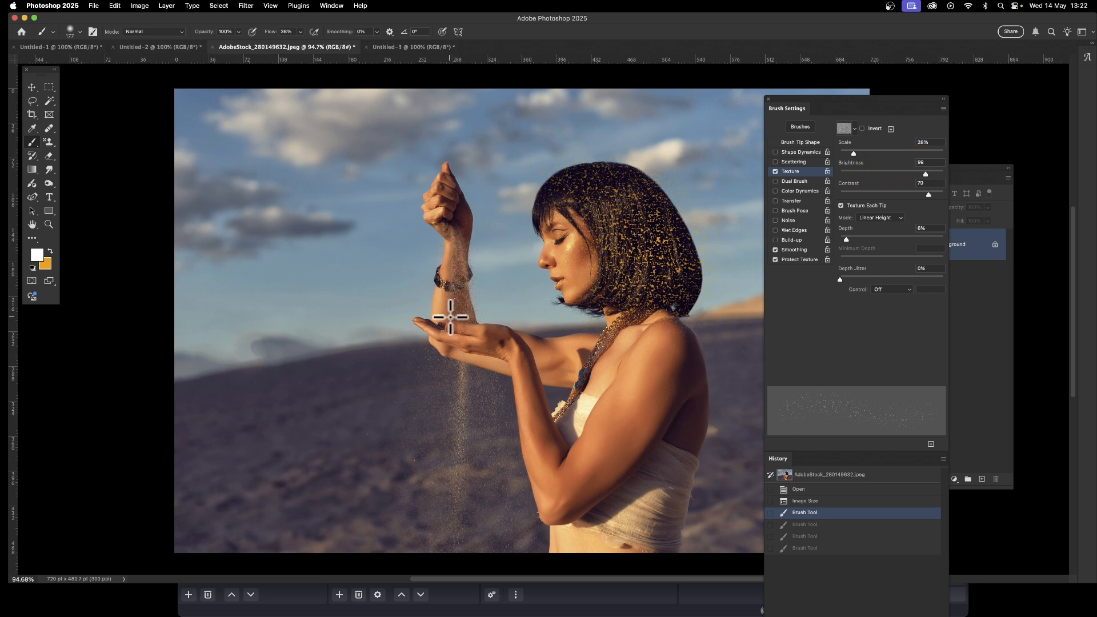
drag(450, 317, 471, 258)
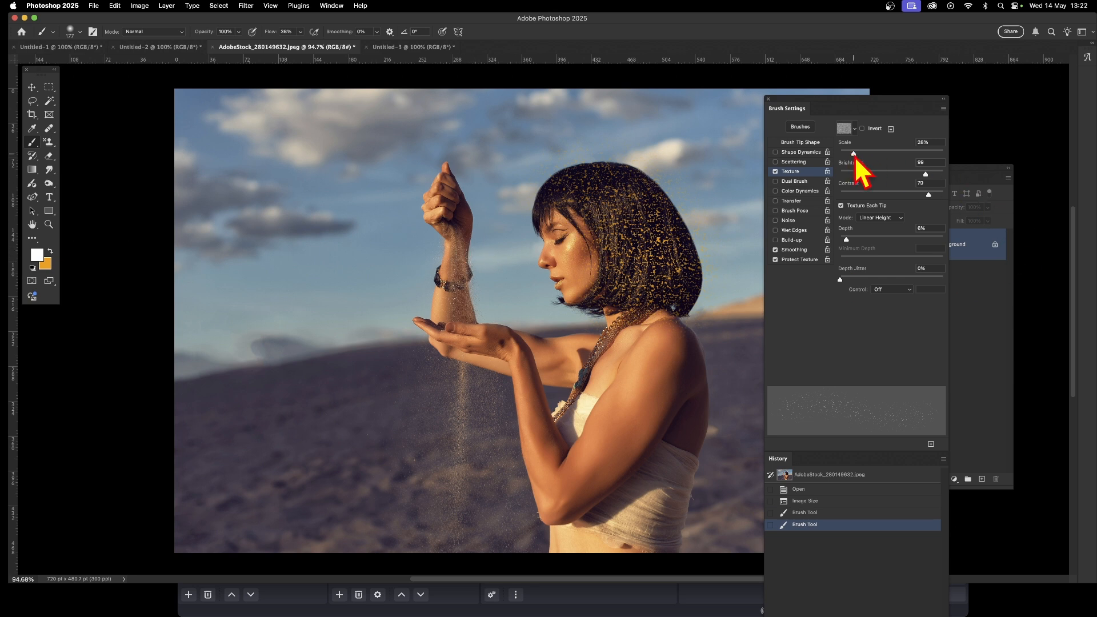
drag(859, 160, 887, 156)
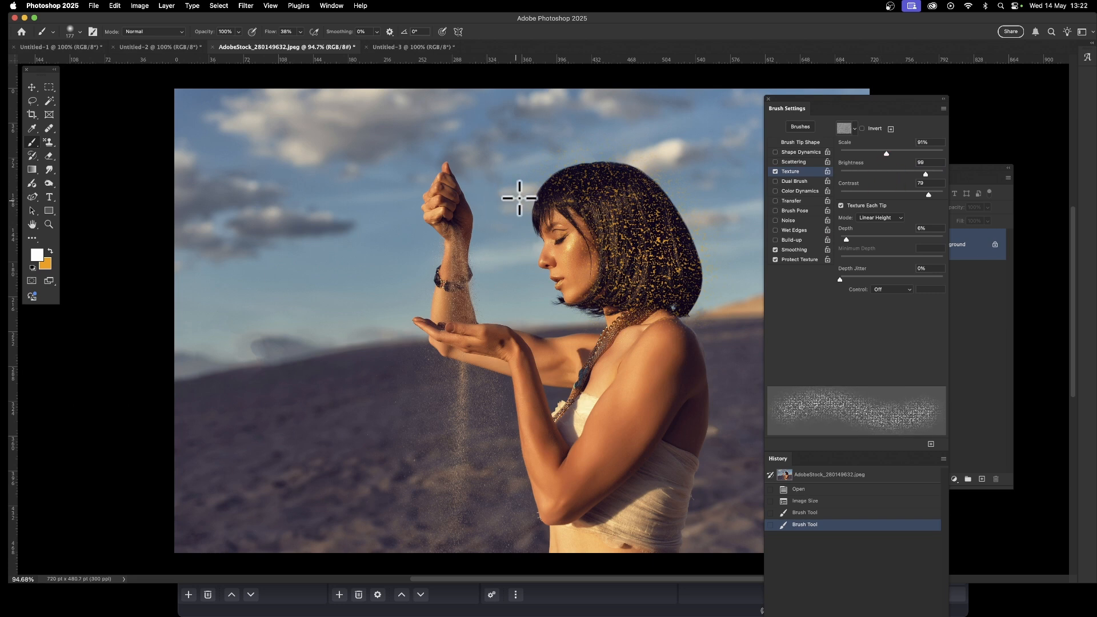
mouse_move(467, 191)
mouse_down()
mouse_move(458, 310)
mouse_move(454, 235)
mouse_move(456, 426)
mouse_move(460, 333)
mouse_up()
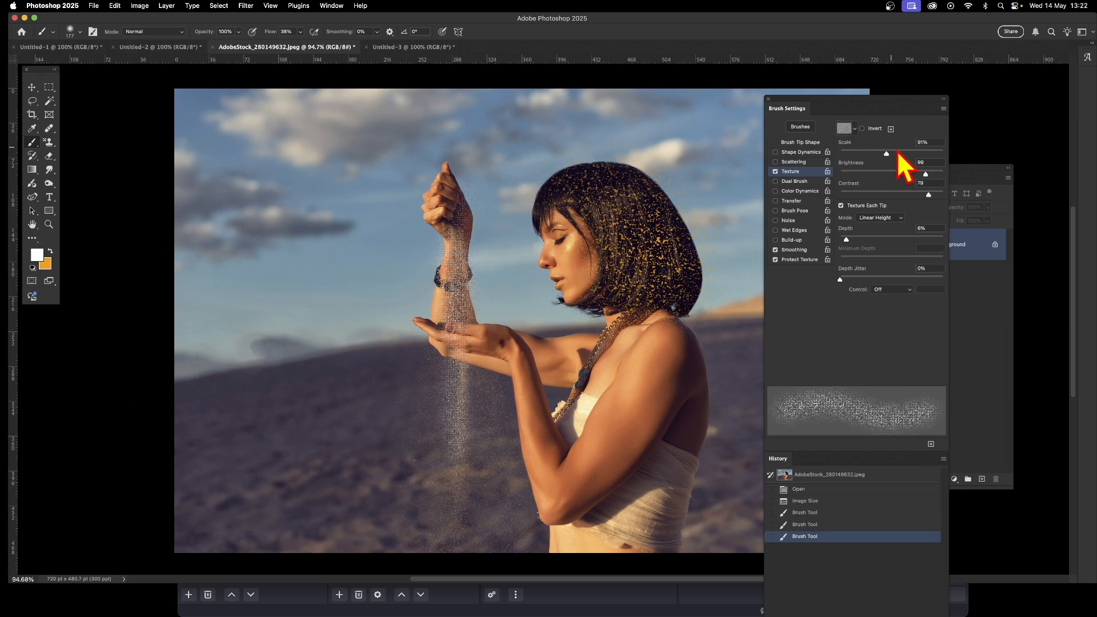
Set the texture scale to 165% and test white strokes over the sand stream and upper arm, undoing a misplaced stroke.
drag(901, 153, 908, 153)
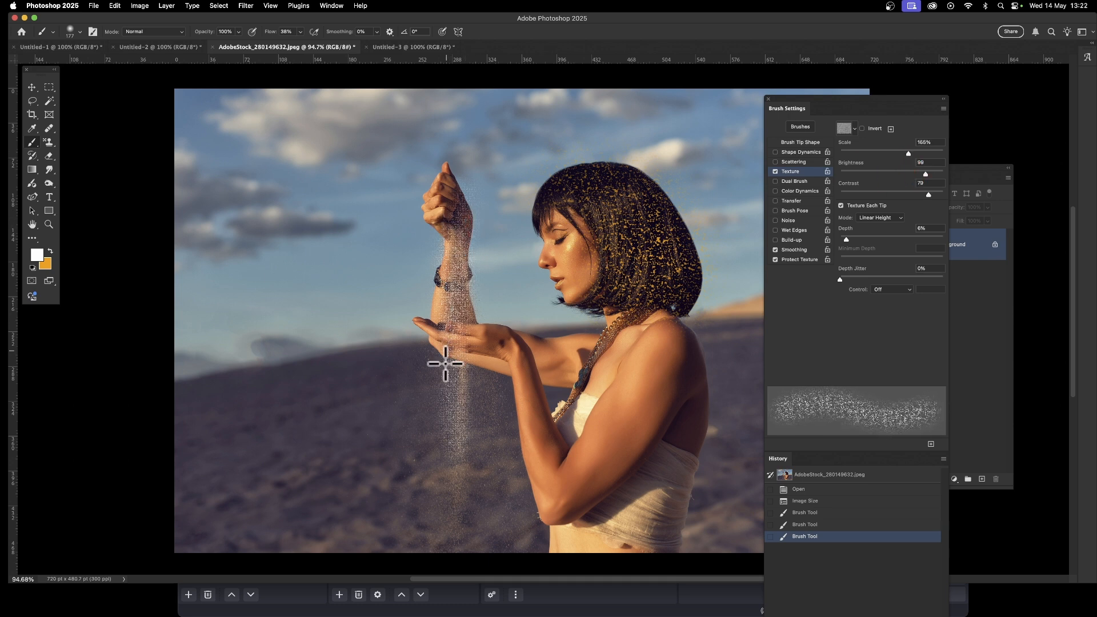
mouse_move(438, 453)
mouse_down()
mouse_move(427, 272)
mouse_move(451, 334)
mouse_move(453, 454)
mouse_move(440, 278)
mouse_move(475, 359)
mouse_move(480, 414)
mouse_up()
mouse_move(612, 473)
mouse_down()
mouse_move(671, 399)
mouse_move(605, 491)
mouse_up()
key(cmd+z)
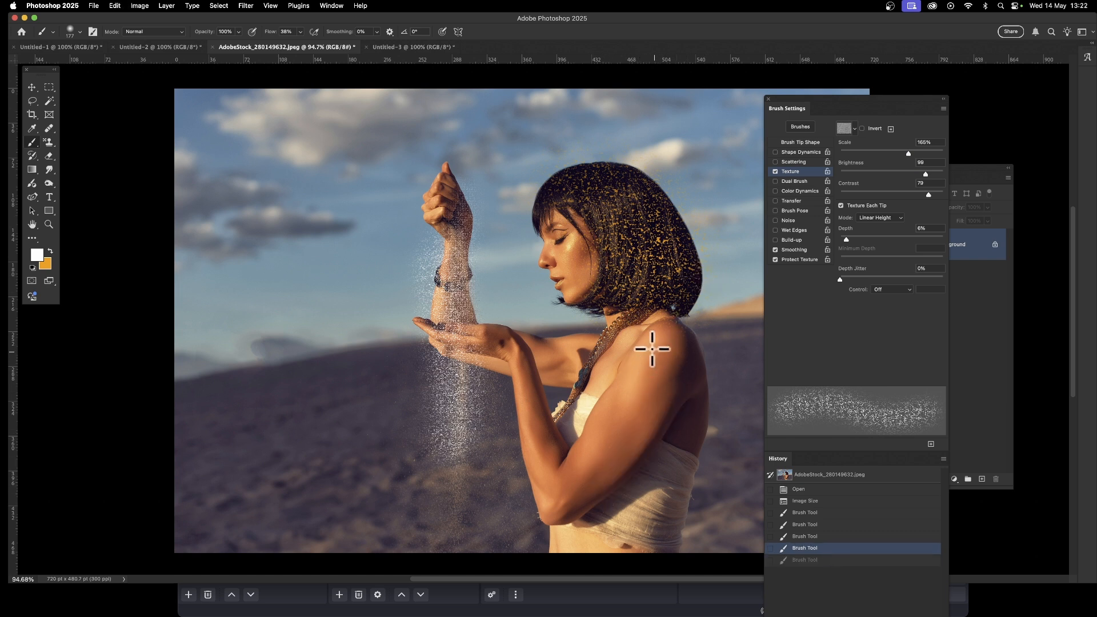
drag(630, 368, 580, 446)
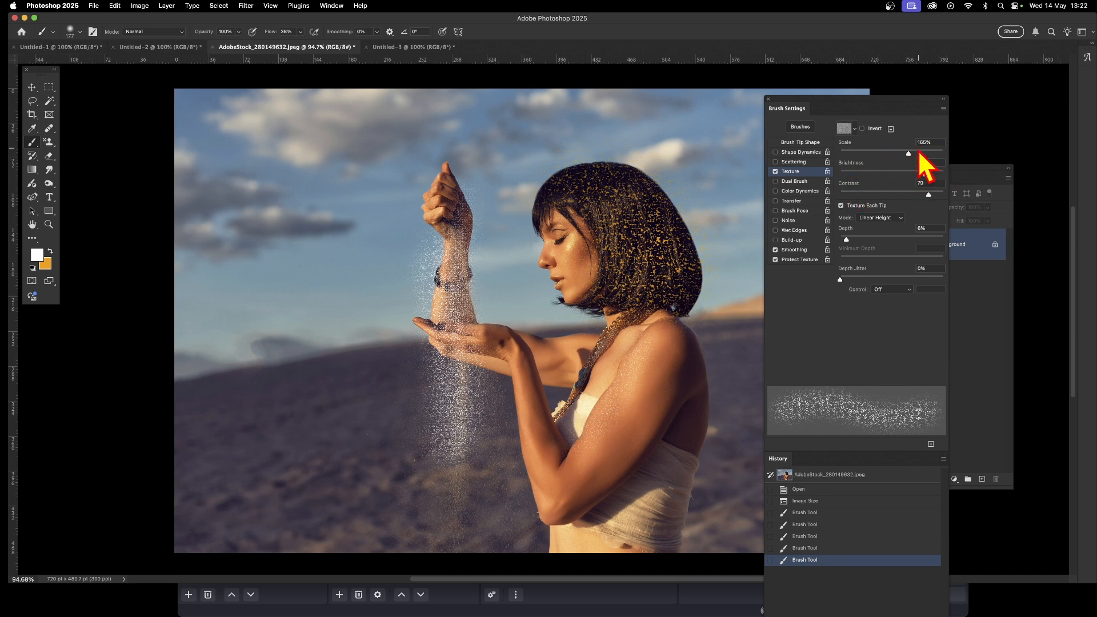
Set the texture scale to 330% and test a negative brightness in the sky and a brightness of 134 along the forearm.
mouse_move(919, 152)
mouse_down()
mouse_move(905, 175)
mouse_move(867, 176)
mouse_up()
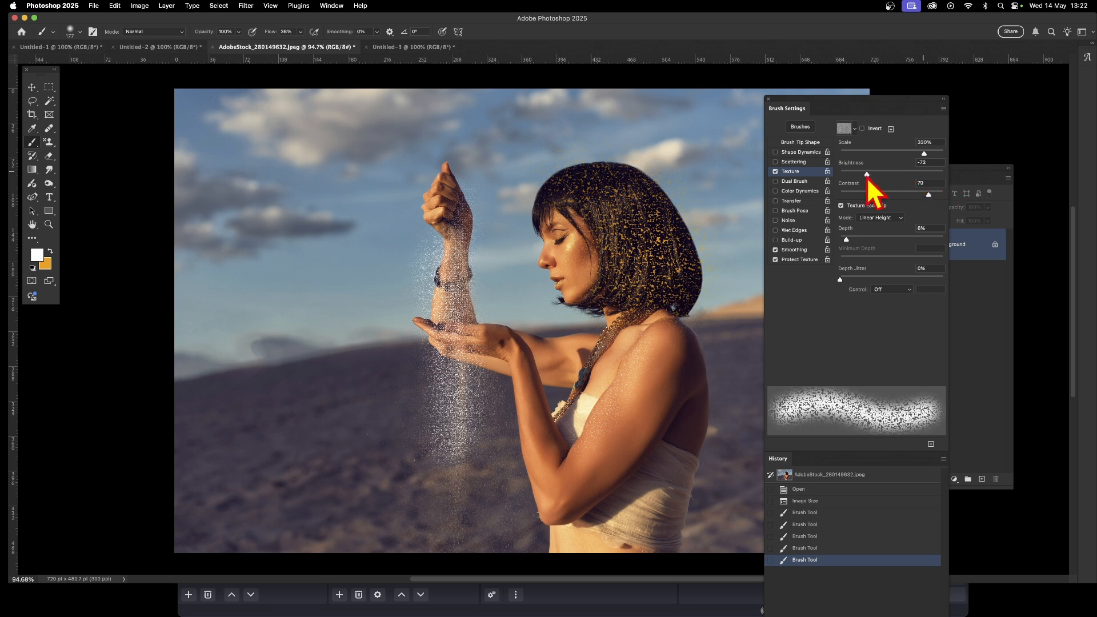
mouse_move(360, 385)
mouse_down()
mouse_move(374, 172)
mouse_move(353, 423)
mouse_move(355, 173)
mouse_move(355, 360)
mouse_up()
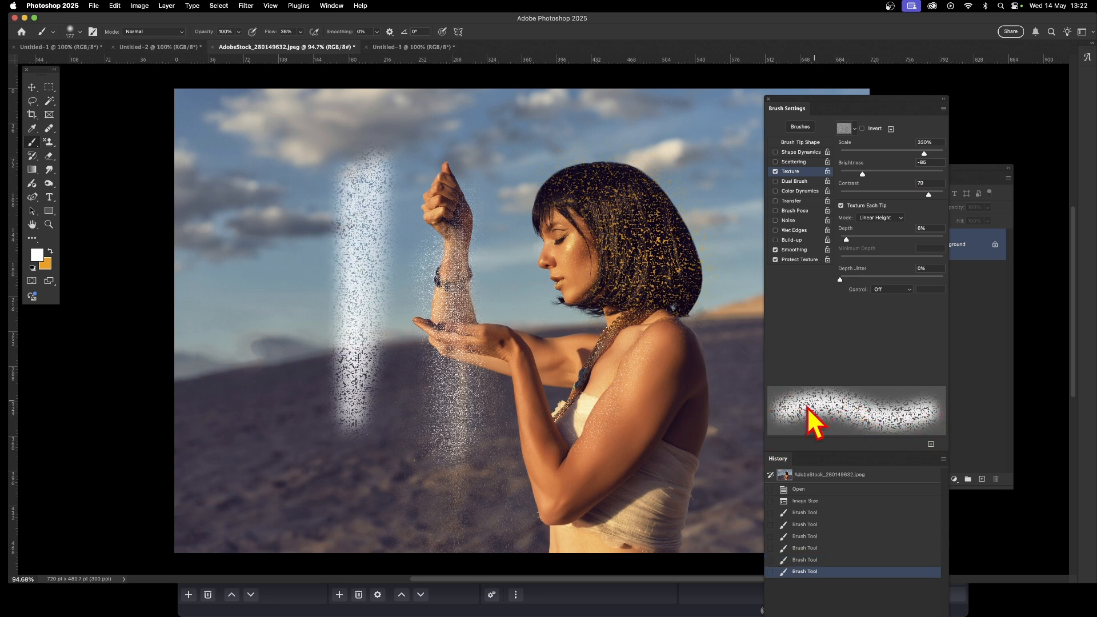
mouse_move(863, 174)
mouse_down()
mouse_move(841, 174)
mouse_move(938, 177)
mouse_up()
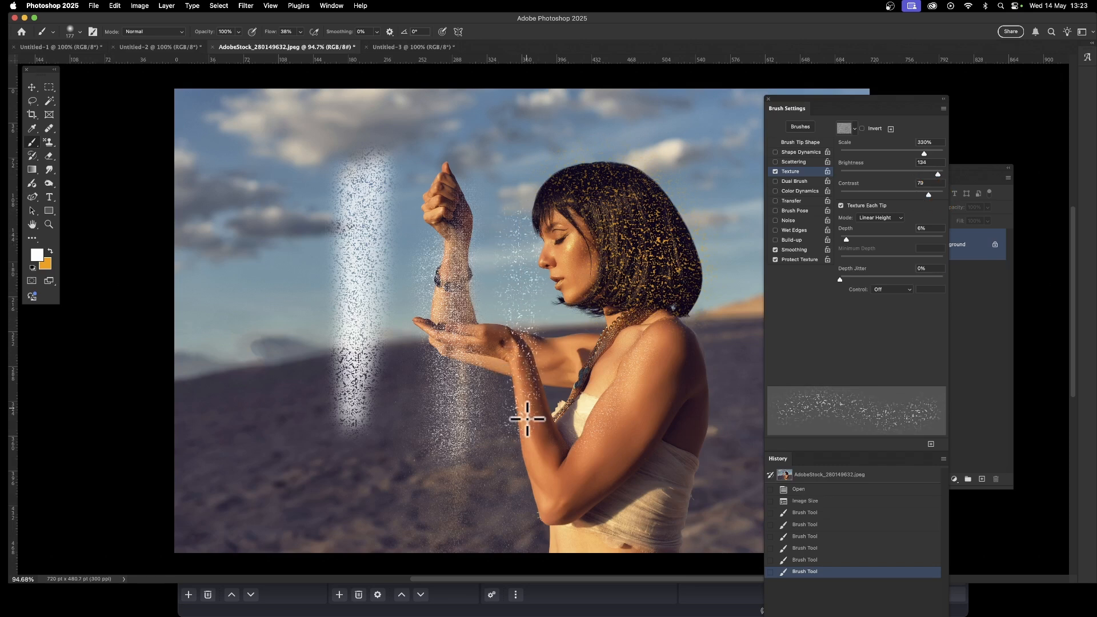
drag(527, 419, 541, 480)
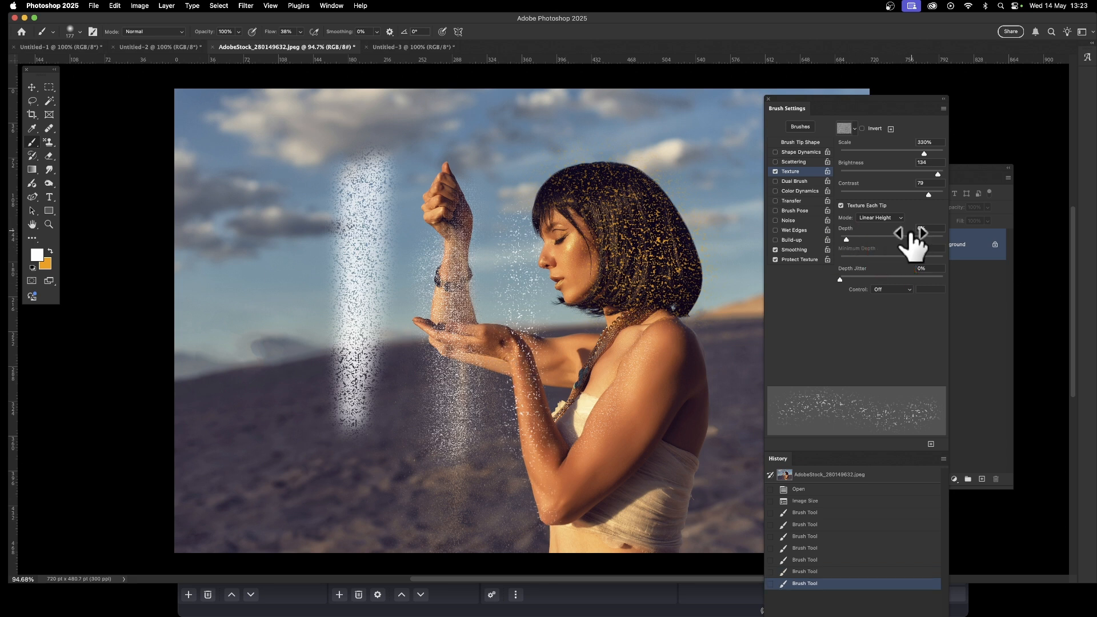
Set the texture brightness to 68 and paint white speckles over the woman's face and arms.
drag(938, 173, 916, 174)
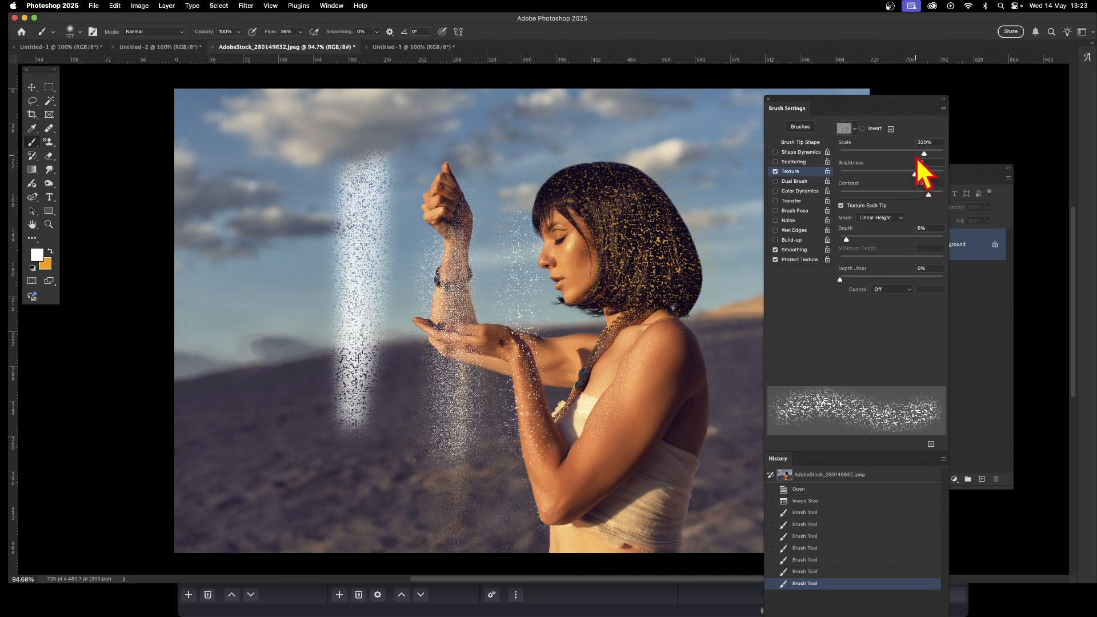
mouse_move(570, 236)
mouse_down()
mouse_move(549, 398)
mouse_move(567, 264)
mouse_move(553, 285)
mouse_move(553, 412)
mouse_move(533, 345)
mouse_move(550, 507)
mouse_move(632, 383)
mouse_up()
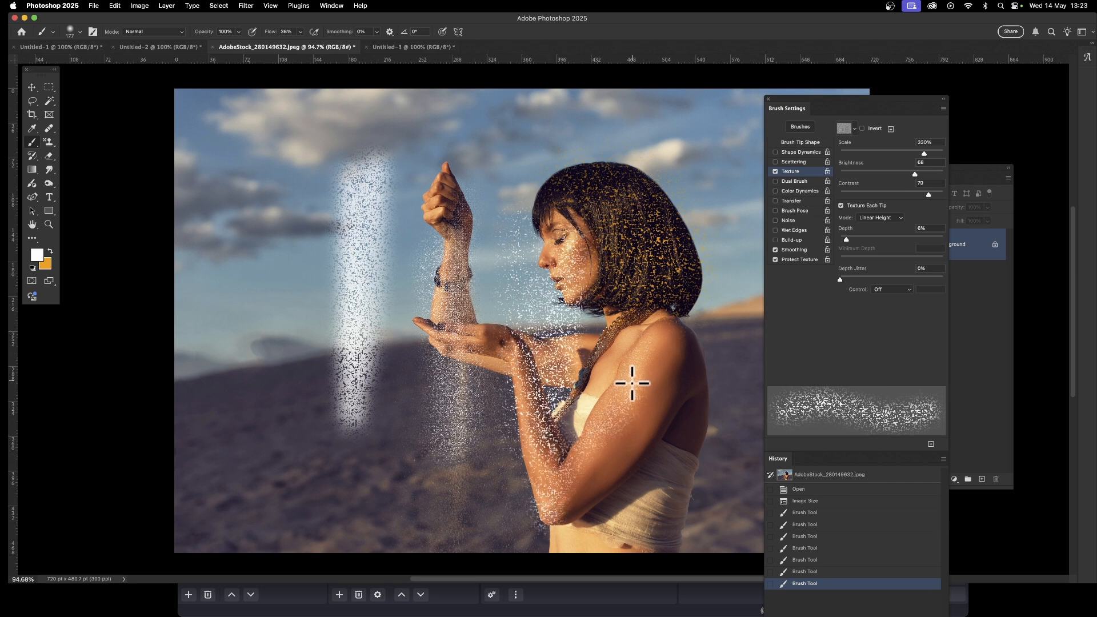
mouse_move(632, 383)
mouse_down()
mouse_move(663, 330)
mouse_move(558, 499)
mouse_move(648, 373)
mouse_move(567, 489)
mouse_move(613, 460)
mouse_move(654, 340)
mouse_move(617, 456)
mouse_move(560, 488)
mouse_up()
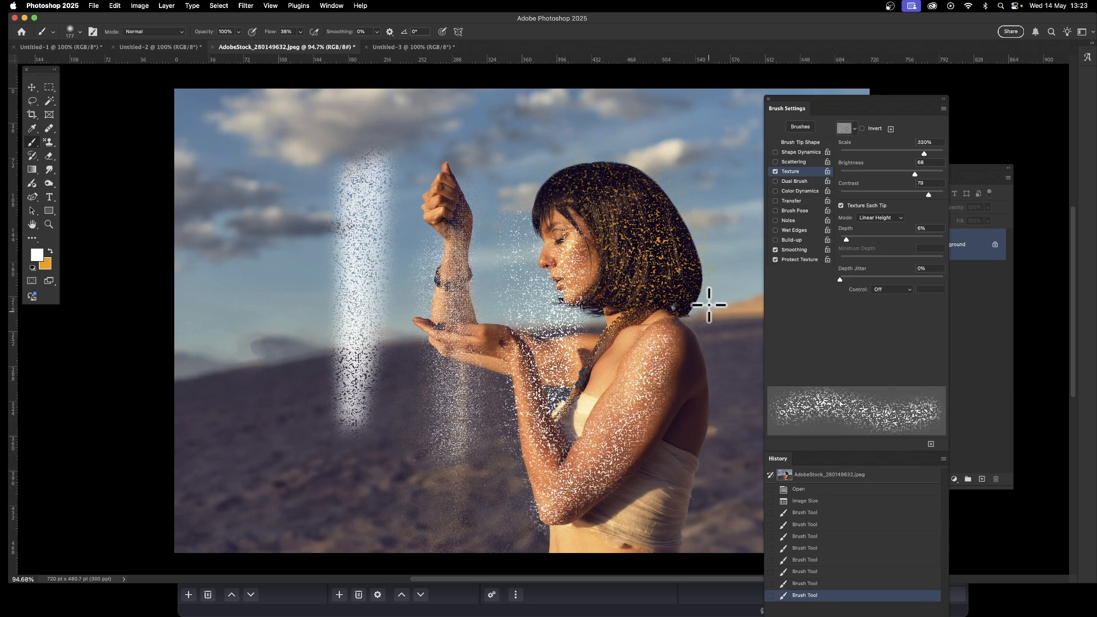
Undo all the brush strokes painted on the photo.
key(super+z)
key(super+z)
key(super+z)
key(super+z)
key(super+z)
key(super+z)
key(super+z)
key(super+z)
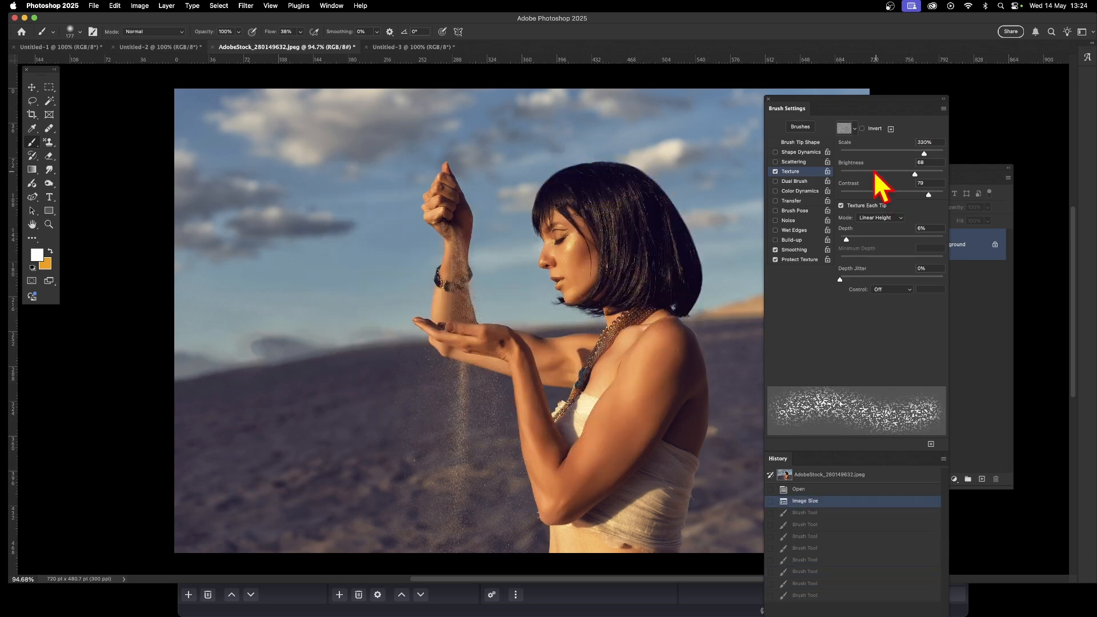
Try different texture contrast values and set the contrast to 77.
mouse_move(928, 194)
mouse_down()
mouse_move(917, 195)
mouse_move(926, 194)
mouse_up()
mouse_move(907, 194)
mouse_down()
mouse_move(834, 197)
mouse_move(984, 205)
mouse_move(838, 213)
mouse_move(868, 209)
mouse_up()
drag(835, 206, 928, 204)
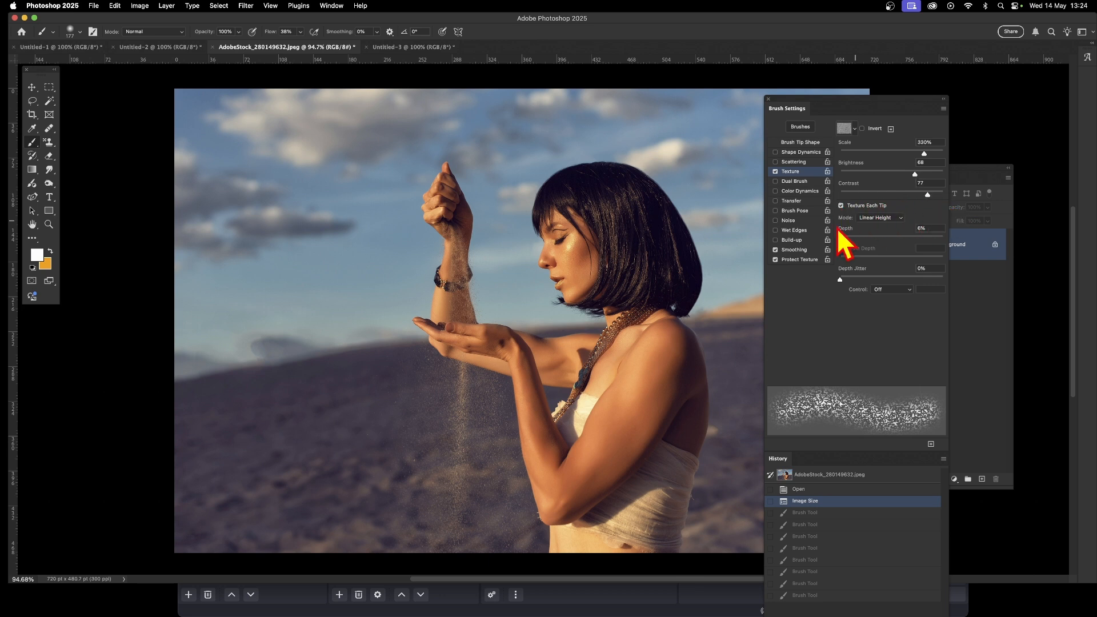
Paint white speckles over the hair and sky with Texture Each Tip turned off, and again with it turned on.
click(841, 206)
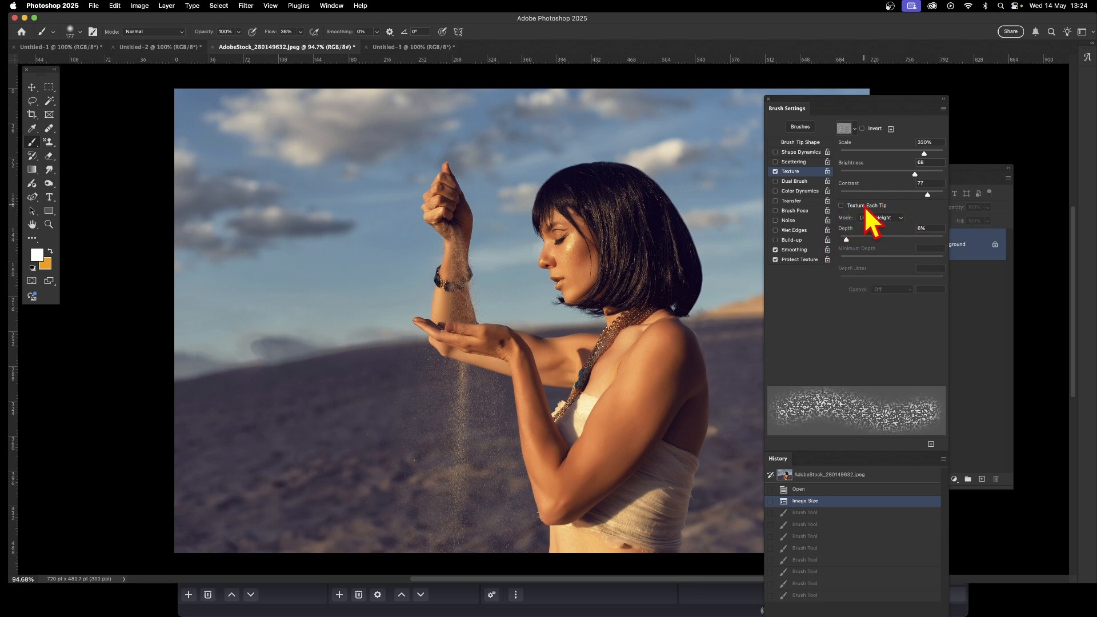
mouse_move(690, 141)
mouse_down()
mouse_move(707, 257)
mouse_move(653, 118)
mouse_move(640, 171)
mouse_up()
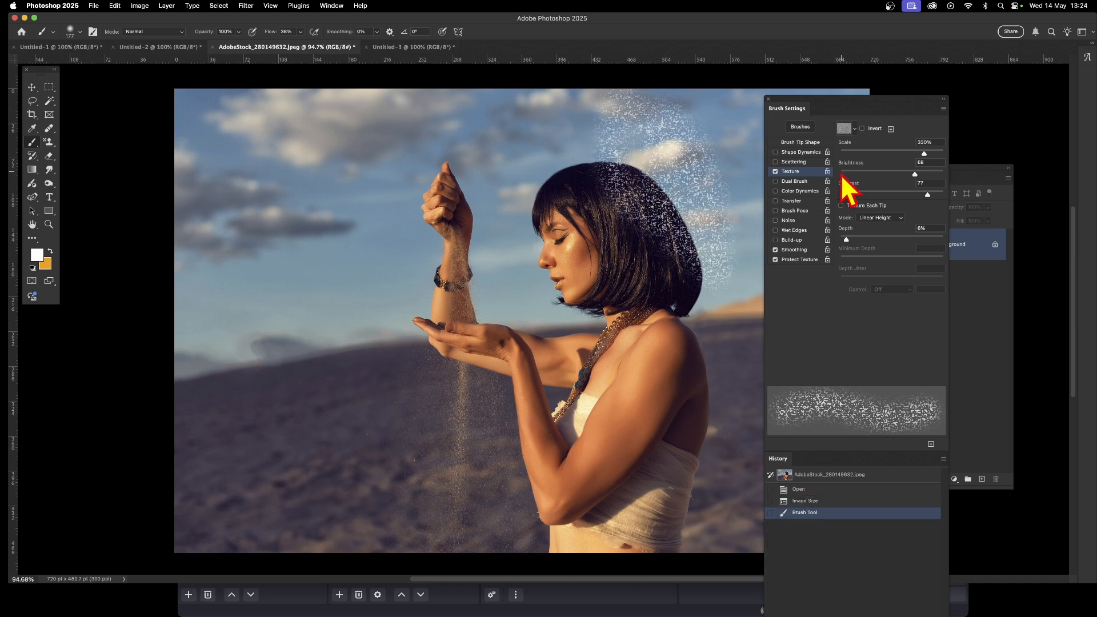
click(842, 205)
mouse_move(739, 118)
mouse_down()
mouse_move(710, 137)
mouse_move(720, 137)
mouse_move(693, 213)
mouse_move(722, 252)
mouse_move(699, 238)
mouse_move(653, 280)
mouse_move(681, 203)
mouse_move(662, 171)
mouse_up()
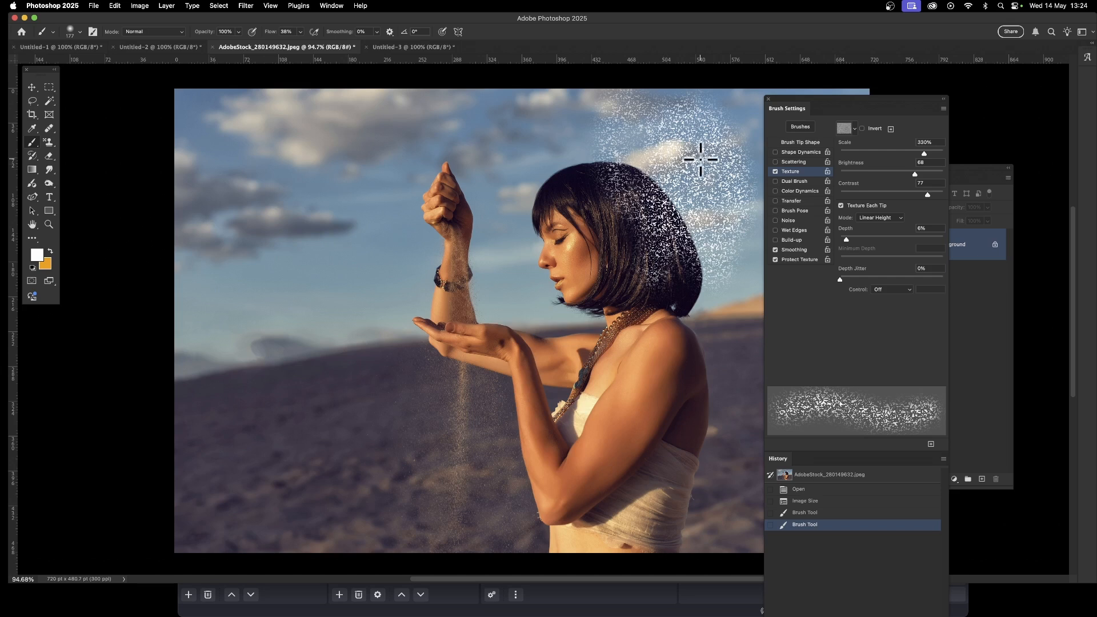
Try the Multiply texture mode with a stroke over the face and undo that stroke.
click(879, 217)
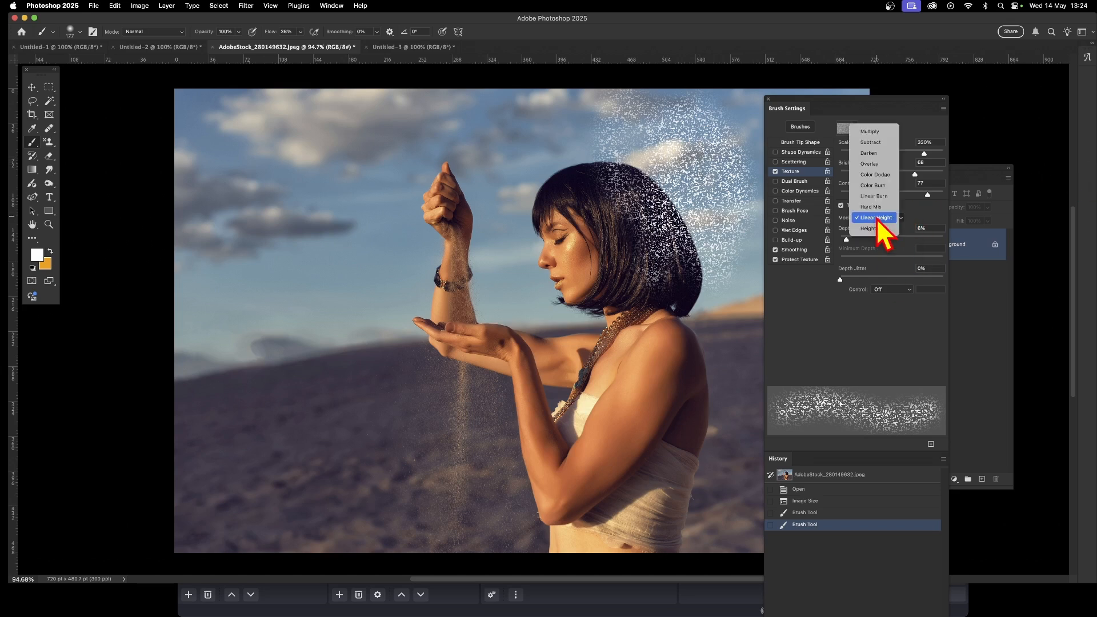
click(870, 135)
mouse_move(500, 166)
mouse_down()
mouse_move(548, 292)
mouse_move(556, 211)
mouse_move(544, 221)
mouse_move(539, 212)
mouse_move(524, 264)
mouse_move(528, 208)
mouse_move(551, 189)
mouse_up()
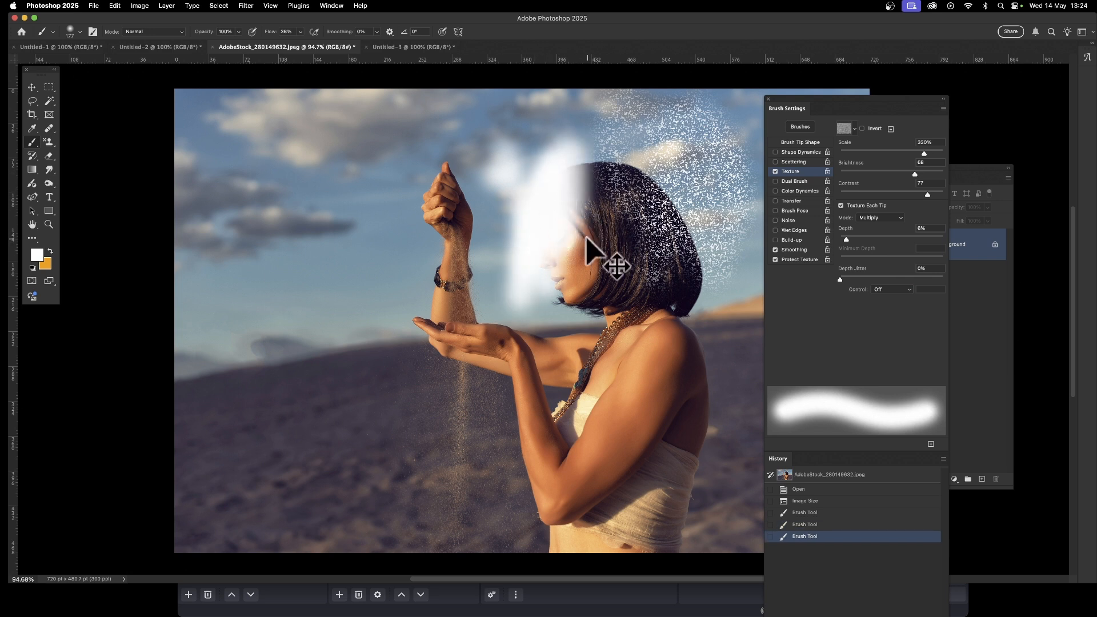
key(super+z)
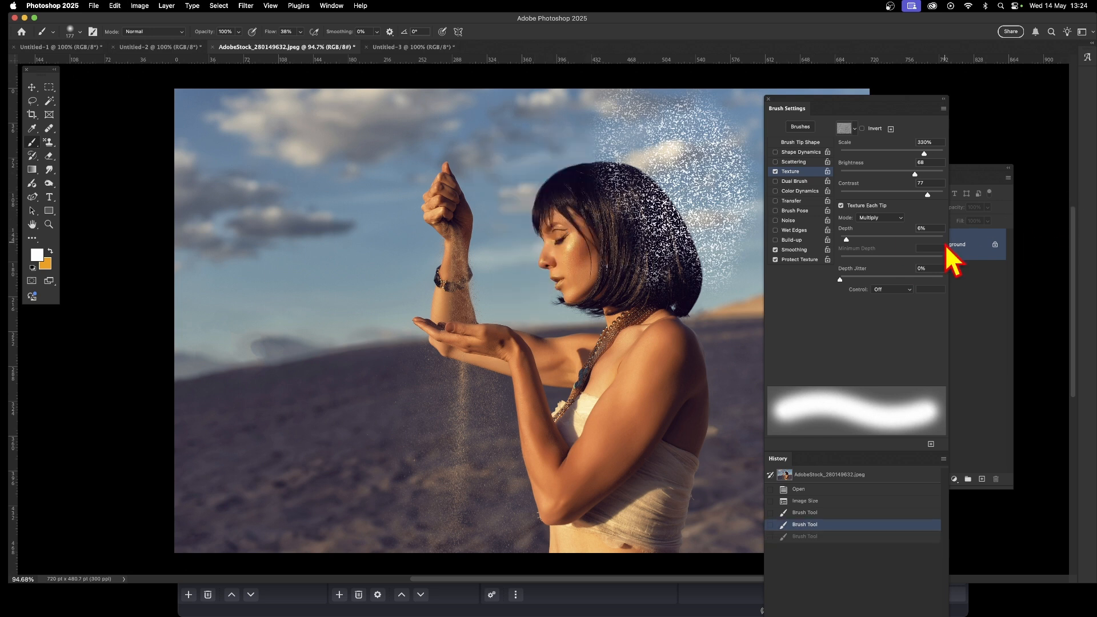
Try the Hard Mix texture mode with a stroke behind the shoulder and undo that stroke.
click(883, 220)
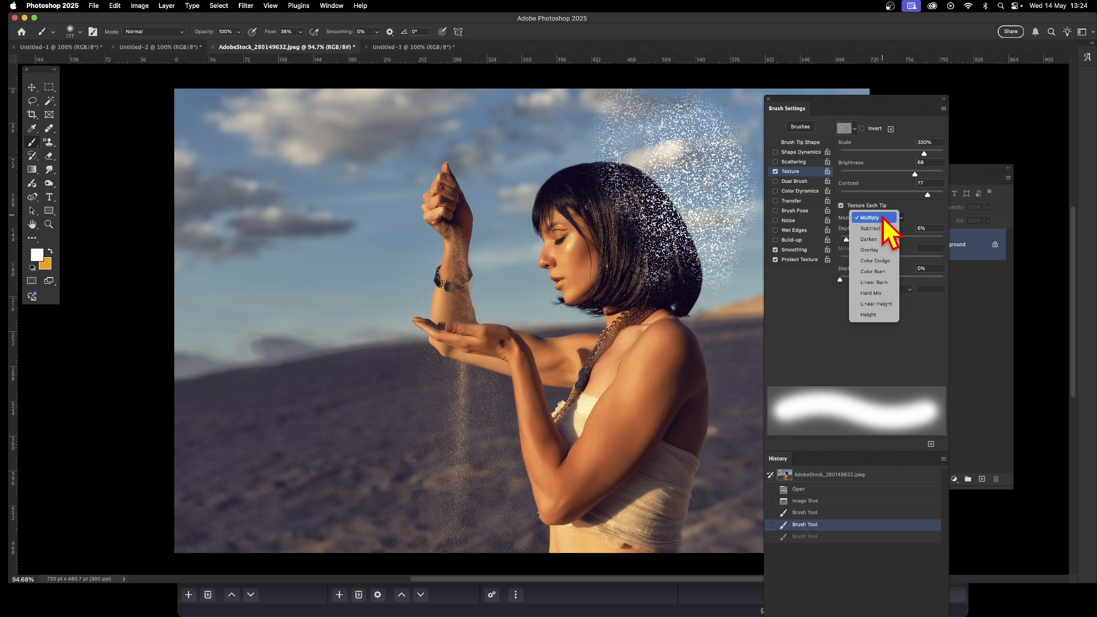
click(875, 293)
mouse_move(696, 293)
mouse_down()
mouse_move(724, 352)
mouse_move(716, 383)
mouse_move(740, 405)
mouse_move(740, 329)
mouse_move(731, 355)
mouse_up()
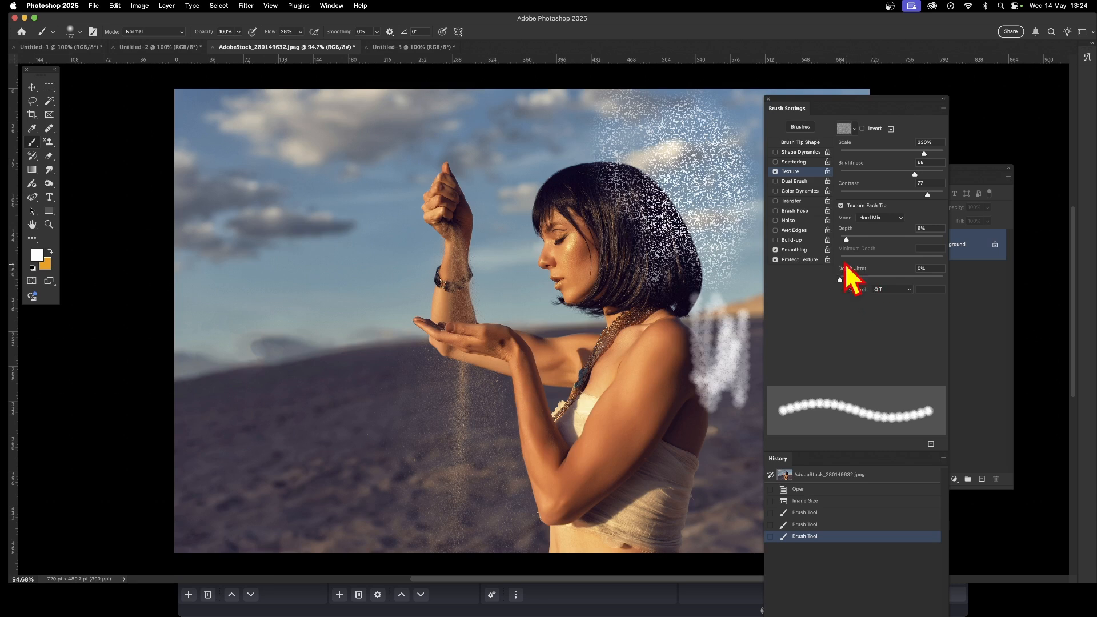
key(super+z)
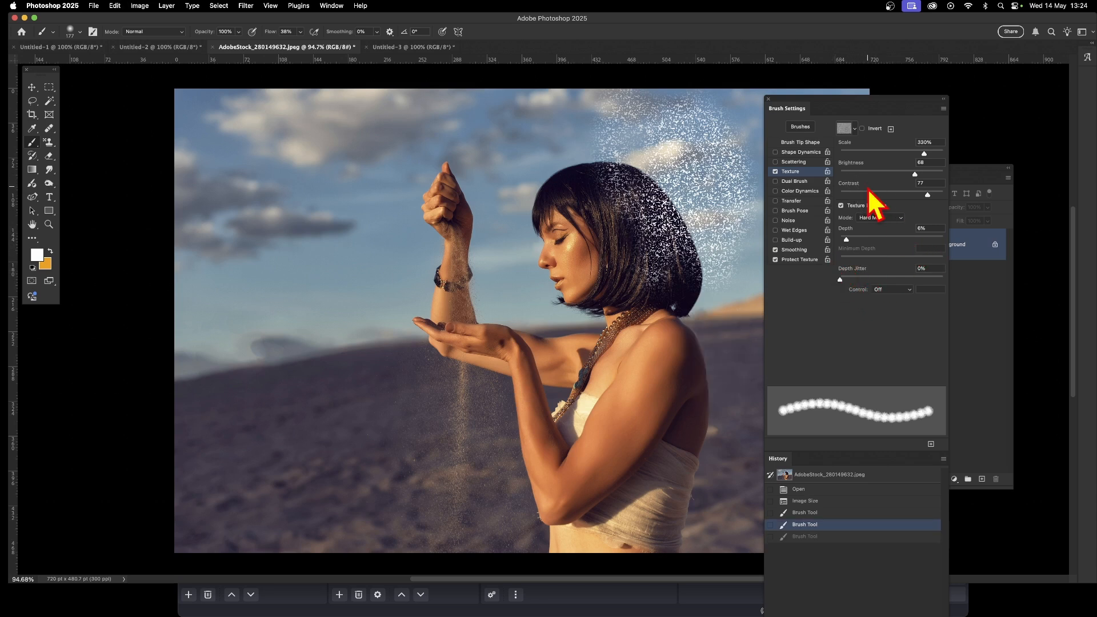
Switch the texture mode to Linear Height and on to Height, and paint white speckles over the shoulder and arm.
click(878, 220)
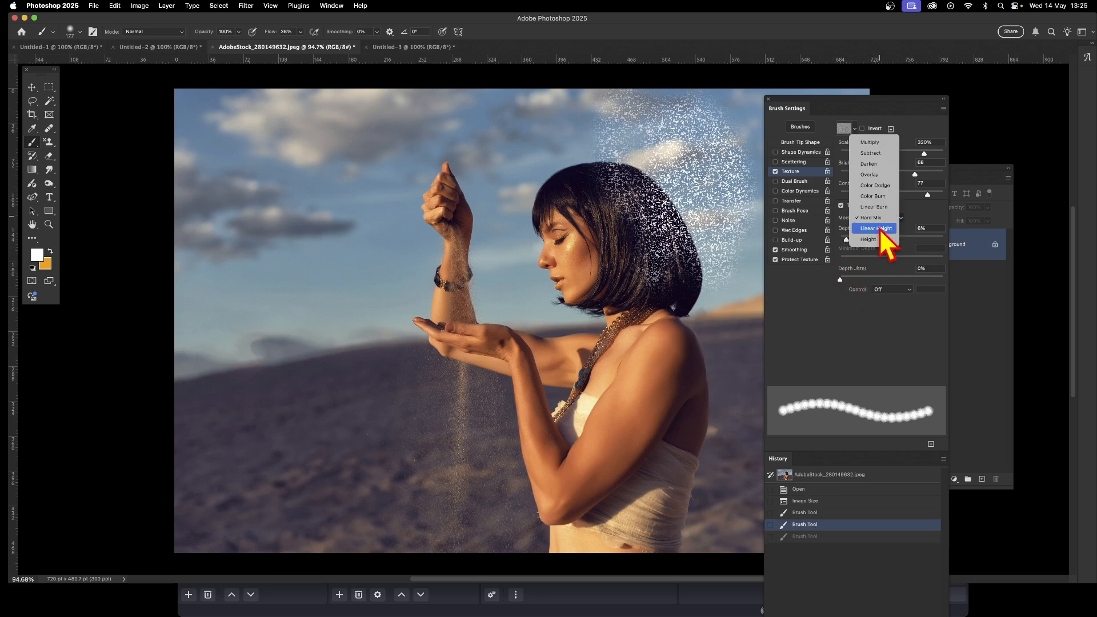
click(880, 230)
click(882, 222)
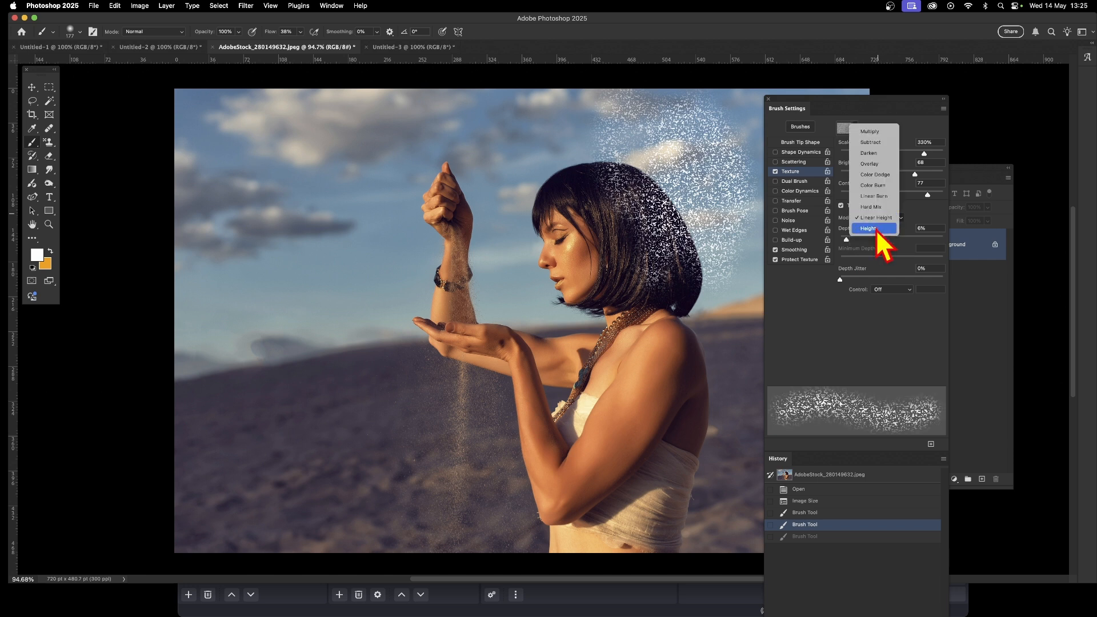
click(878, 230)
mouse_move(715, 337)
mouse_down()
mouse_move(730, 320)
mouse_move(662, 399)
mouse_move(627, 419)
mouse_move(640, 373)
mouse_move(679, 344)
mouse_move(719, 356)
mouse_move(613, 407)
mouse_move(662, 374)
mouse_move(554, 469)
mouse_up()
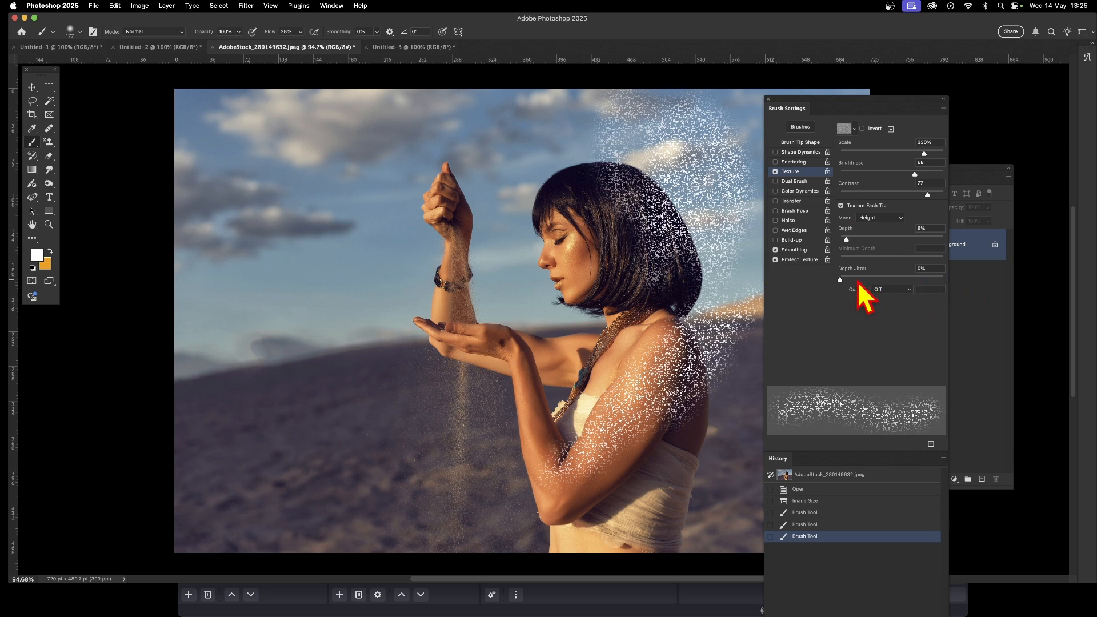
Paint white speckles around the hands with 87% depth jitter, and over the raised forearm with the depth set to 7%.
mouse_move(846, 278)
mouse_down()
mouse_move(935, 294)
mouse_move(845, 293)
mouse_move(941, 286)
mouse_move(882, 293)
mouse_up()
mouse_move(364, 221)
mouse_down()
mouse_move(546, 273)
mouse_move(502, 417)
mouse_move(504, 322)
mouse_move(545, 250)
mouse_move(532, 364)
mouse_move(544, 337)
mouse_move(502, 415)
mouse_move(475, 434)
mouse_up()
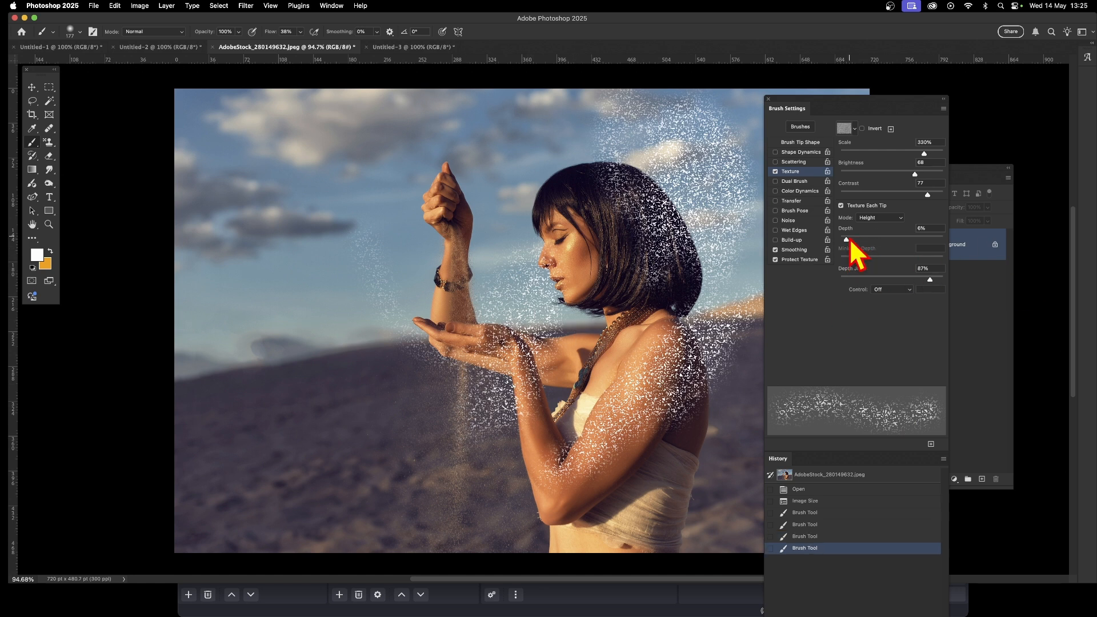
drag(861, 236, 847, 238)
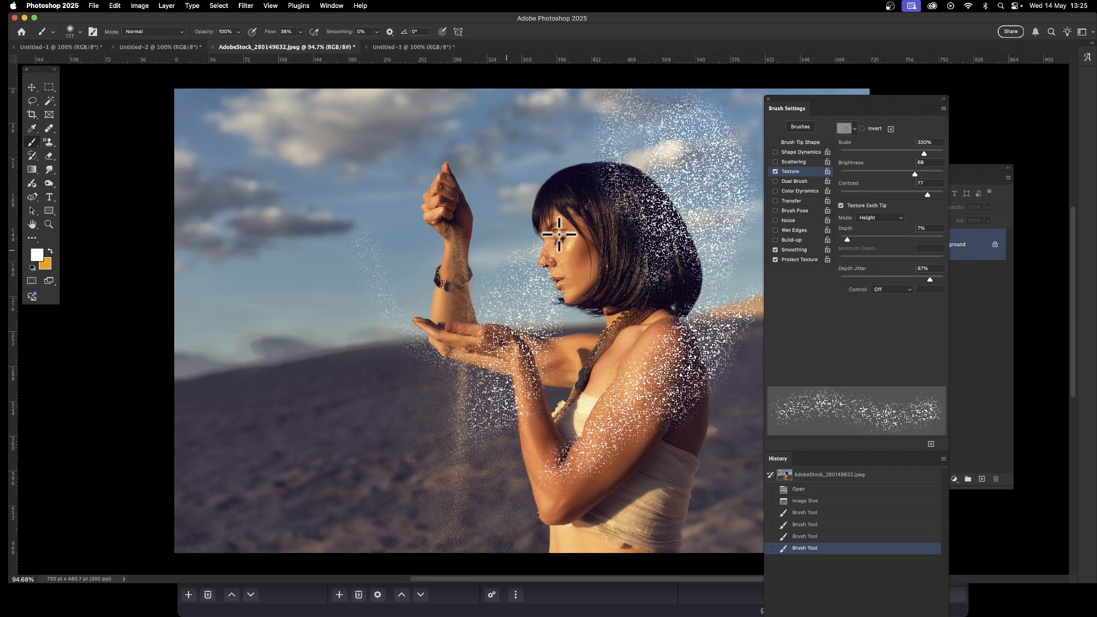
mouse_move(455, 284)
mouse_down()
mouse_move(463, 160)
mouse_move(483, 196)
mouse_move(462, 329)
mouse_move(447, 355)
mouse_move(529, 266)
mouse_up()
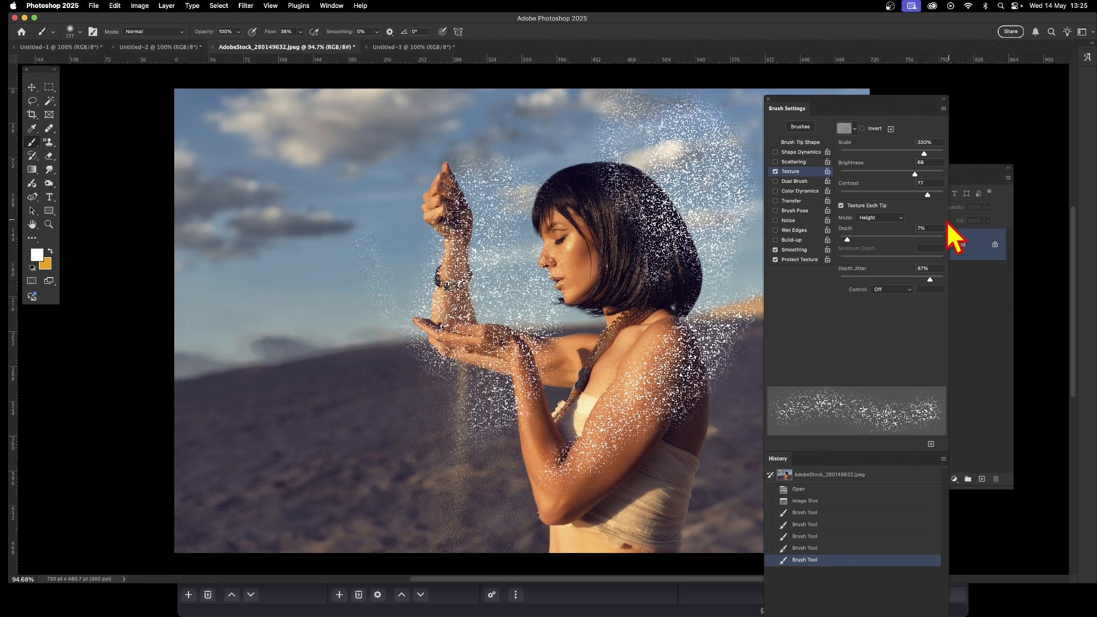
Raise the texture depth and bring it back down to a low value.
click(887, 240)
drag(887, 239, 852, 240)
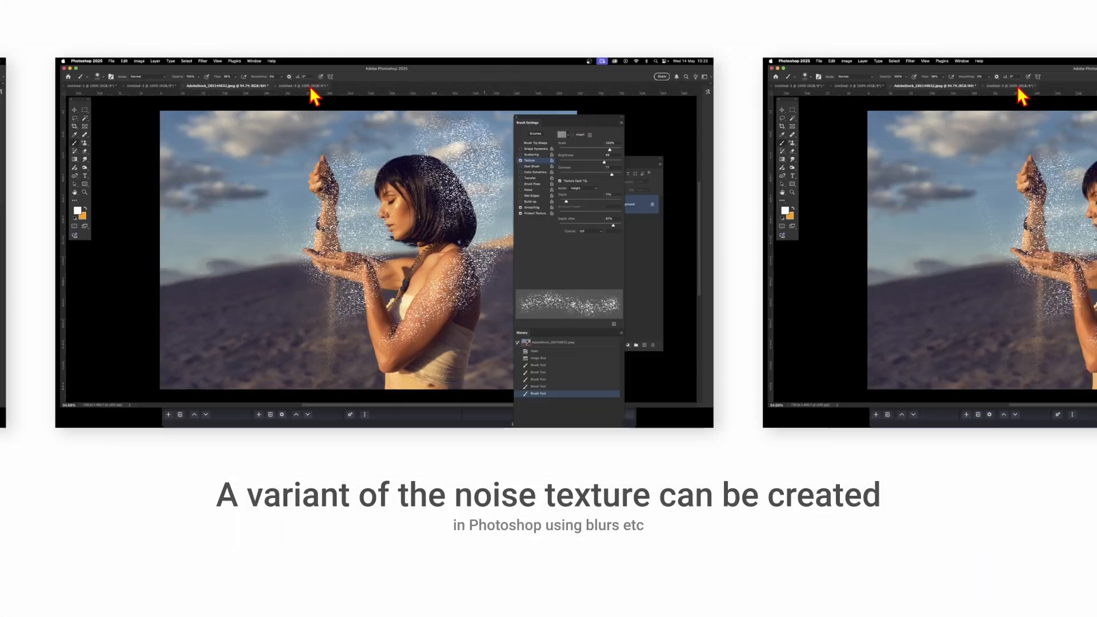
Apply a Gaussian Blur with a radius of 3.9 pixels to the noise image in the Untitled-3 document.
click(311, 87)
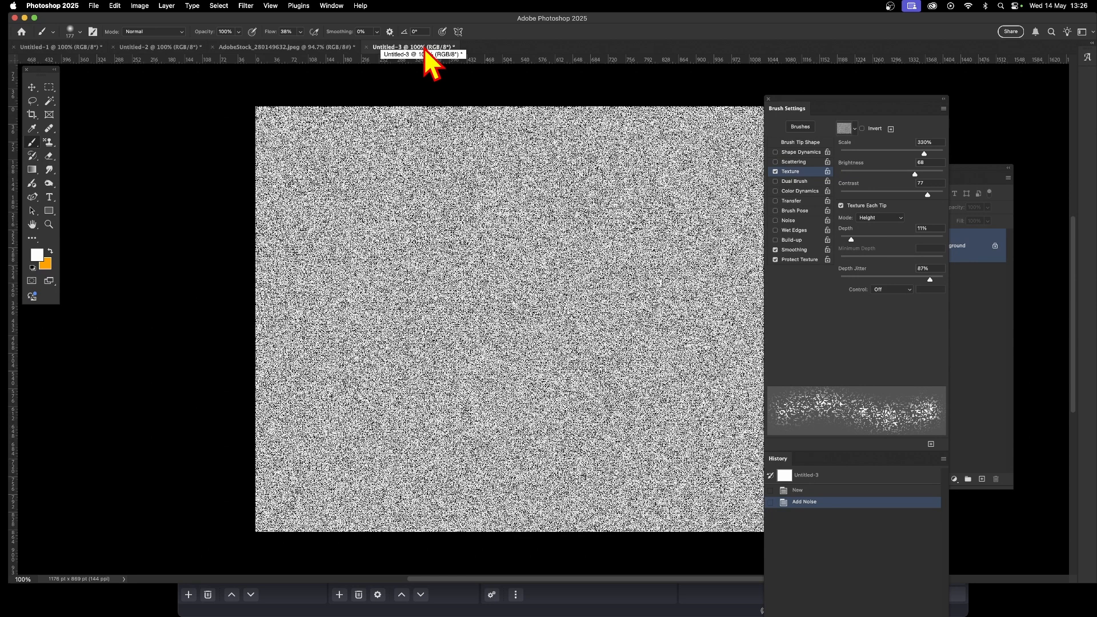
click(246, 6)
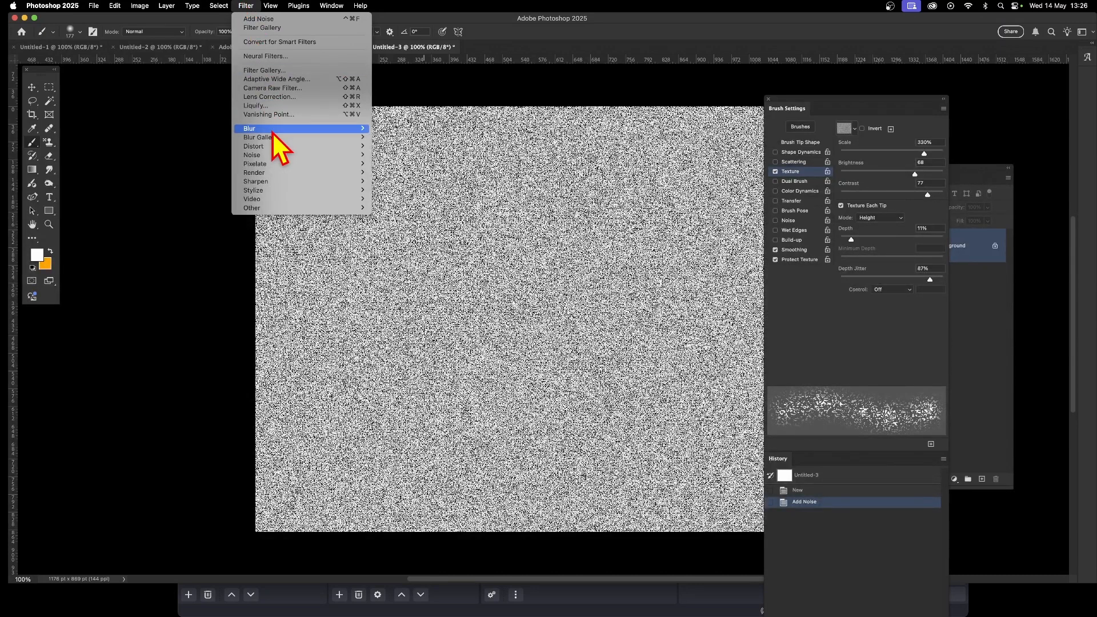
mouse_move(360, 129)
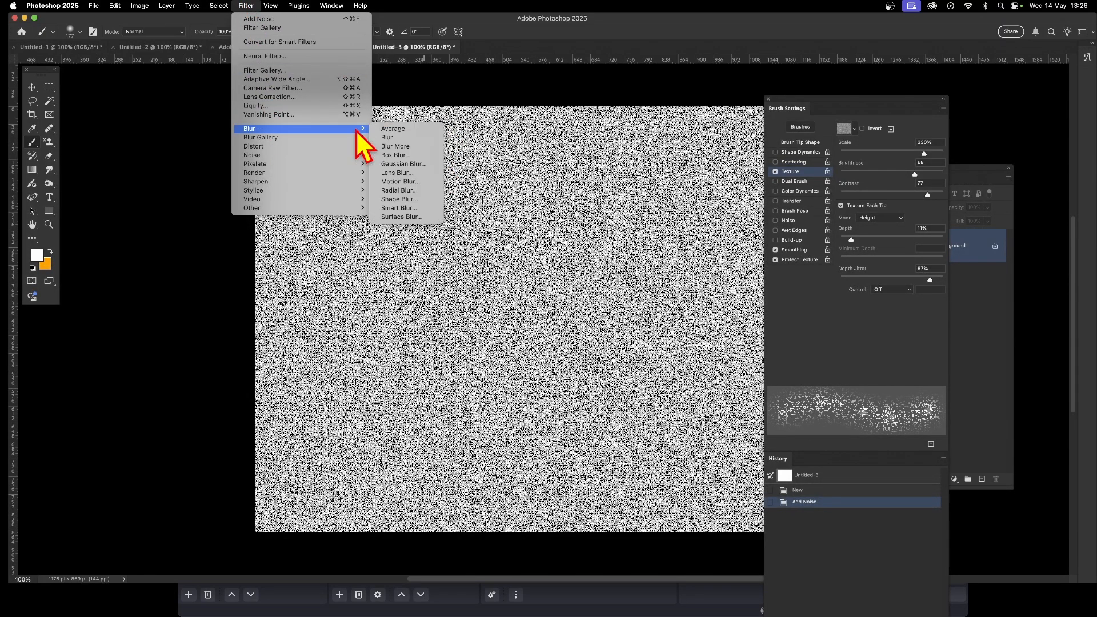
click(408, 163)
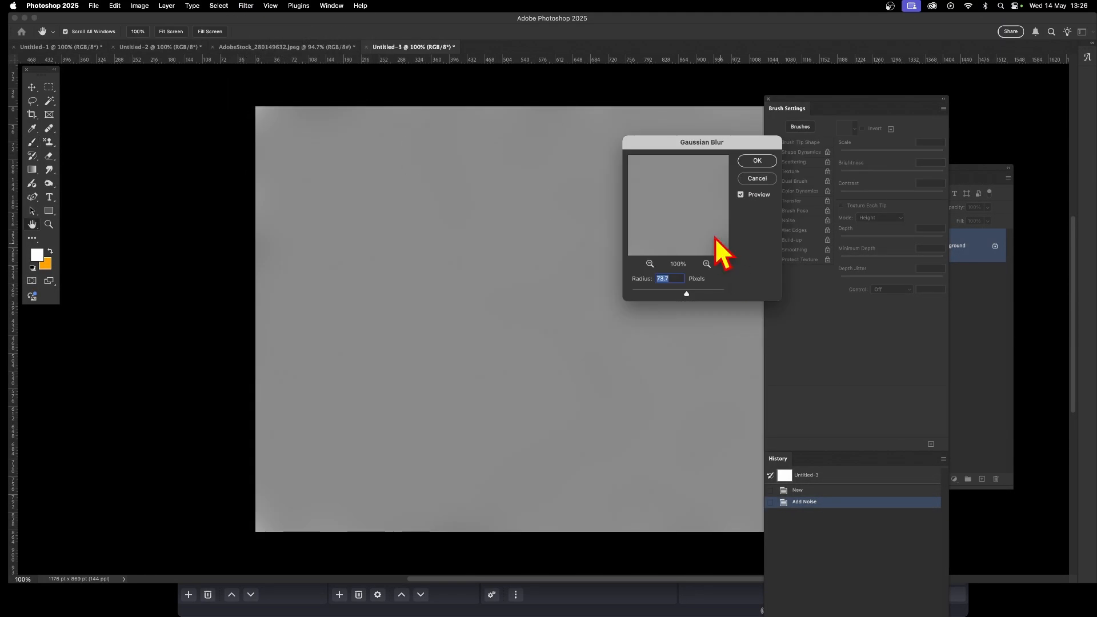
drag(672, 295, 651, 293)
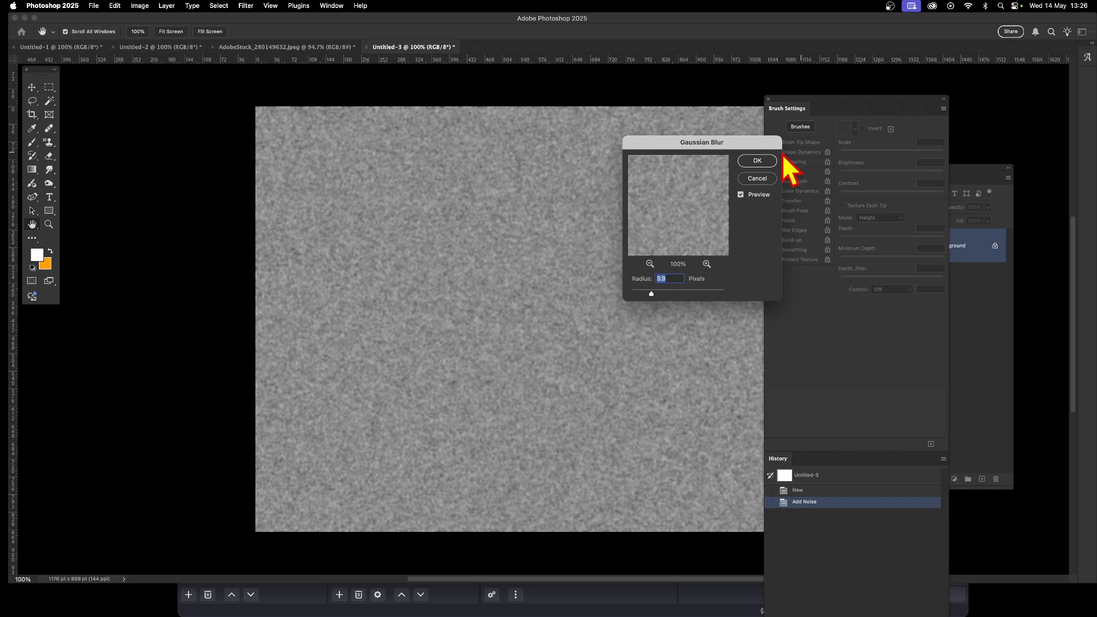
click(758, 162)
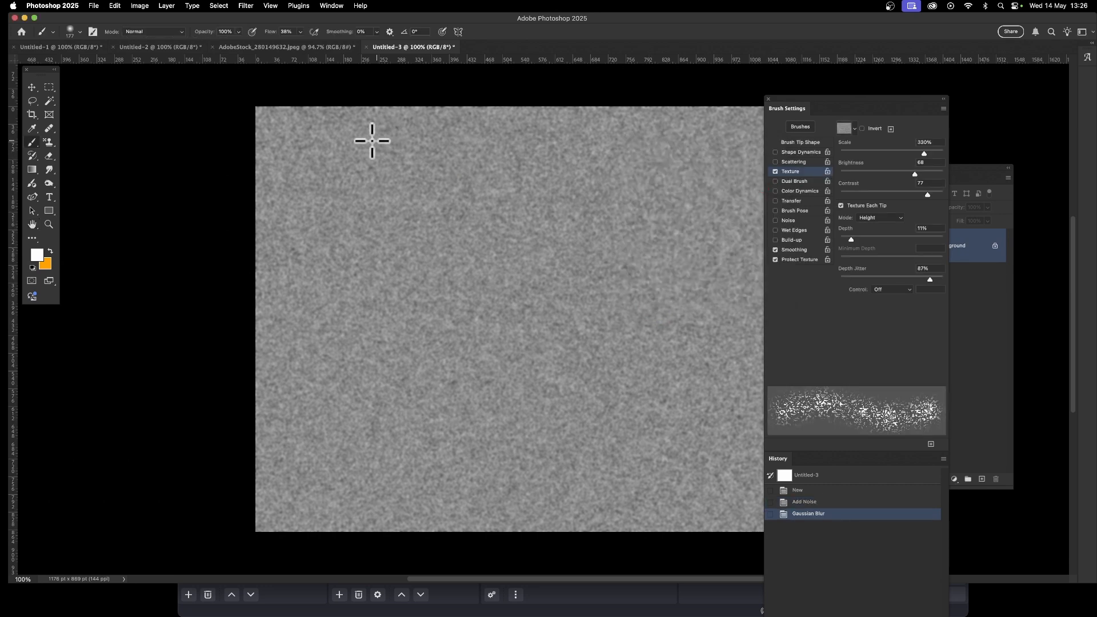
Apply Auto Tone to the blurred noise and define it as a pattern named "Noise pattern 1".
click(140, 6)
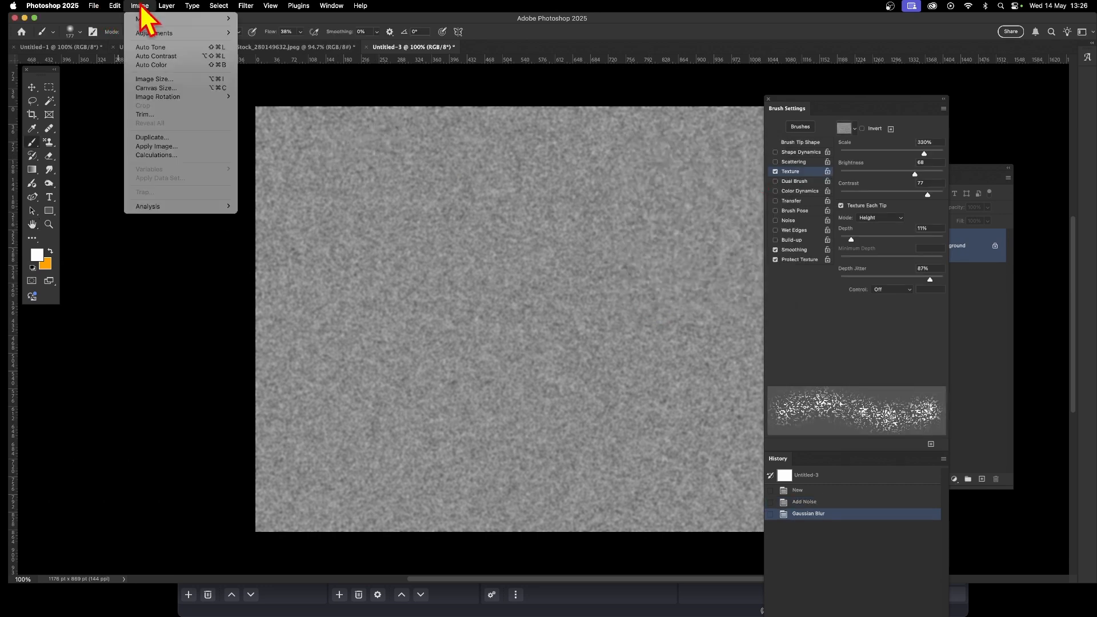
click(152, 48)
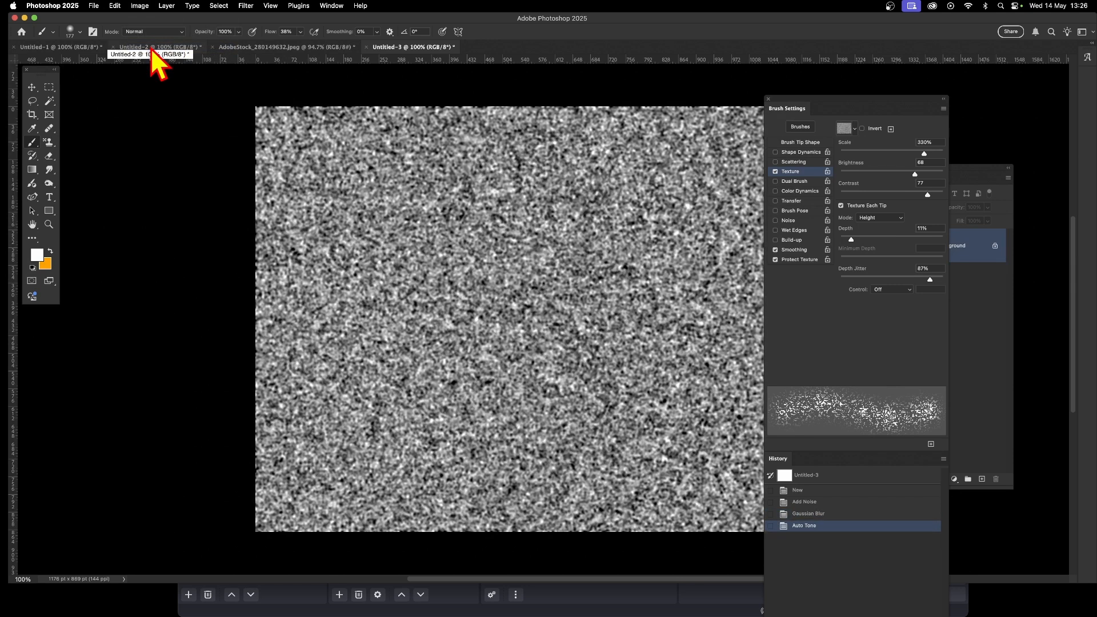
click(113, 5)
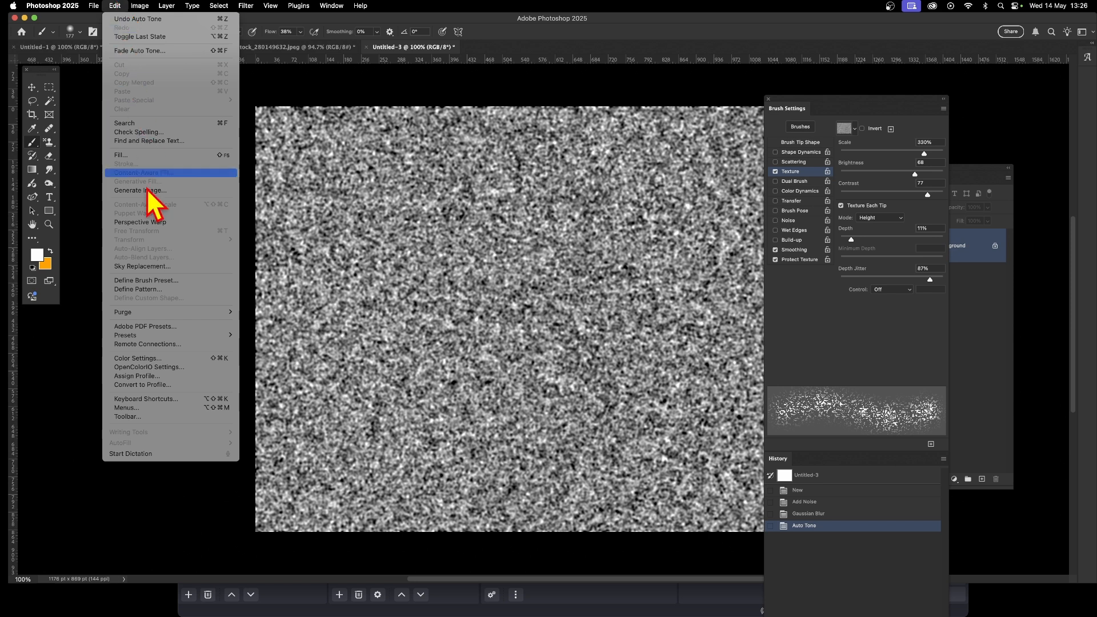
click(155, 289)
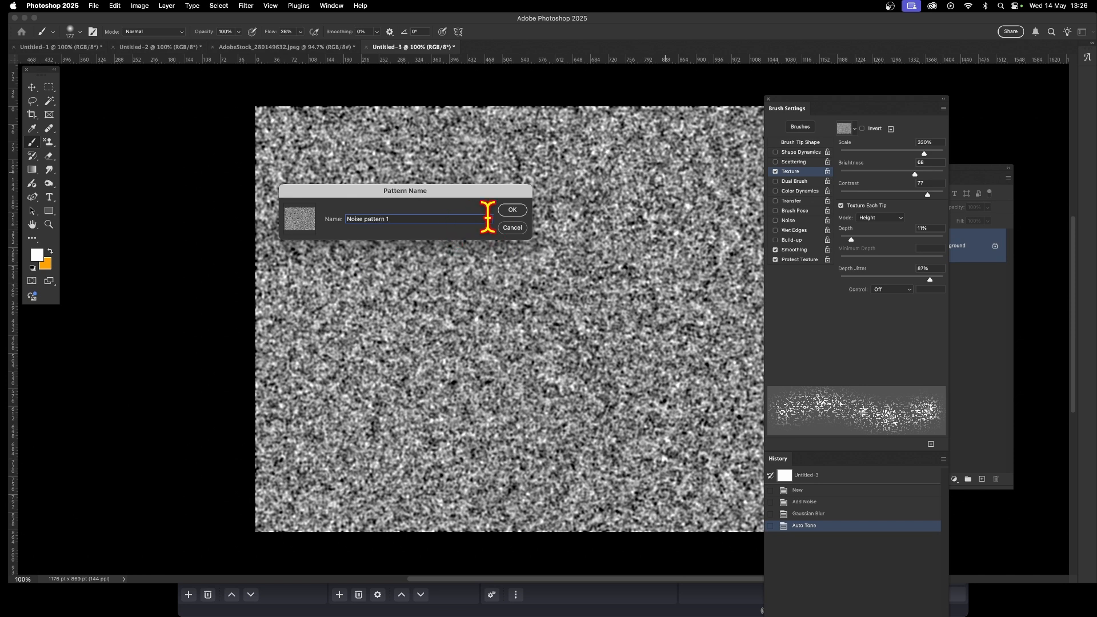
click(518, 211)
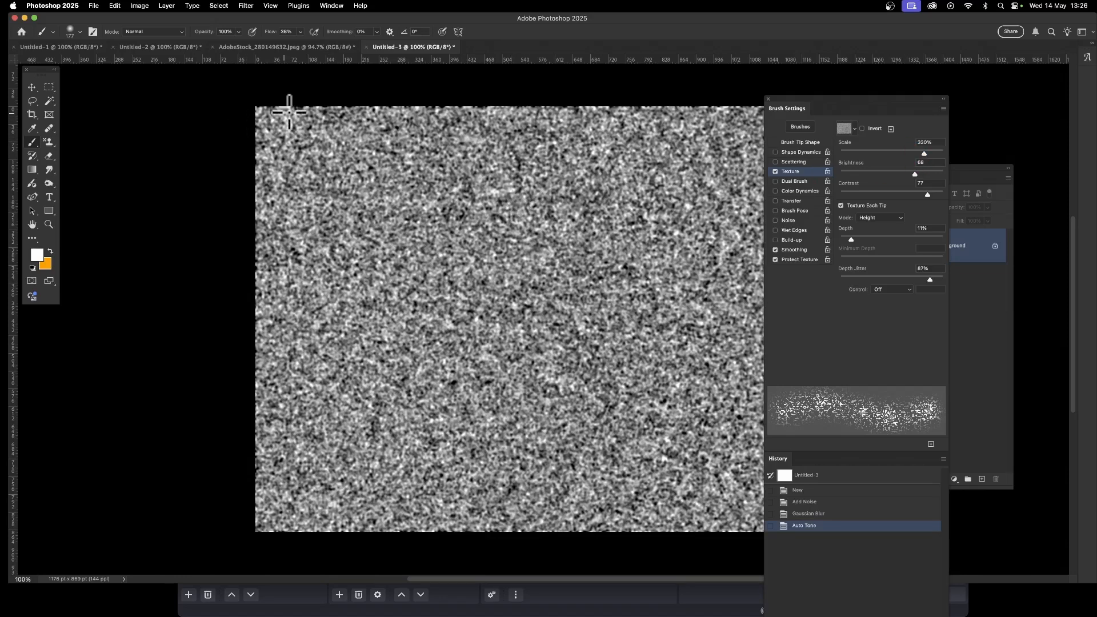
Return to the photo of the woman with the Brush tool and choose the newly defined blurred noise pattern as the brush texture.
click(276, 49)
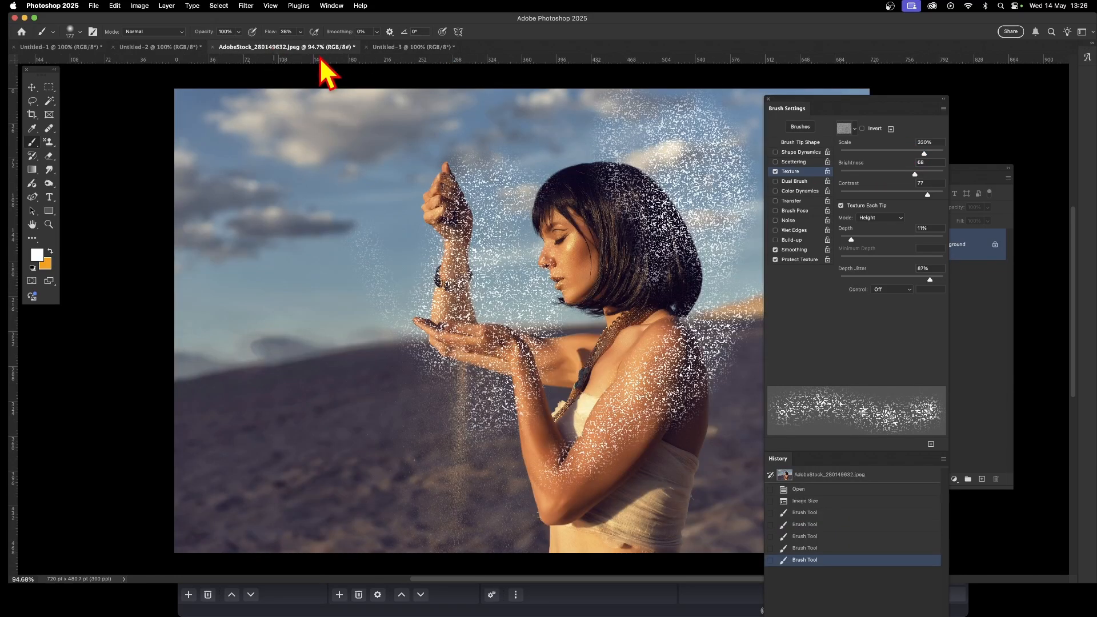
right_click(33, 146)
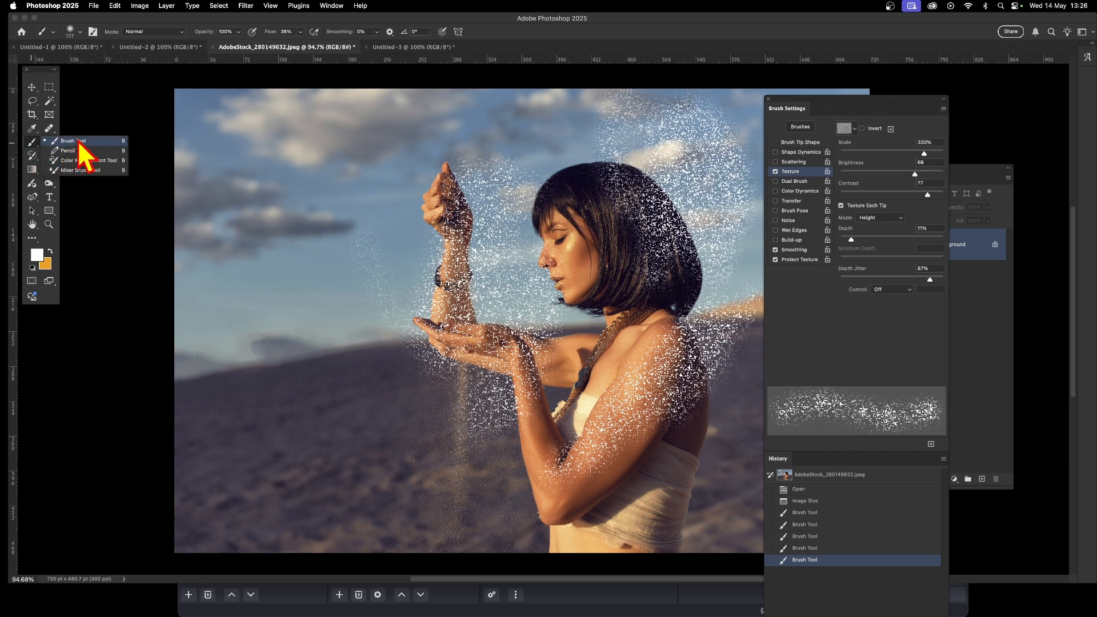
click(75, 142)
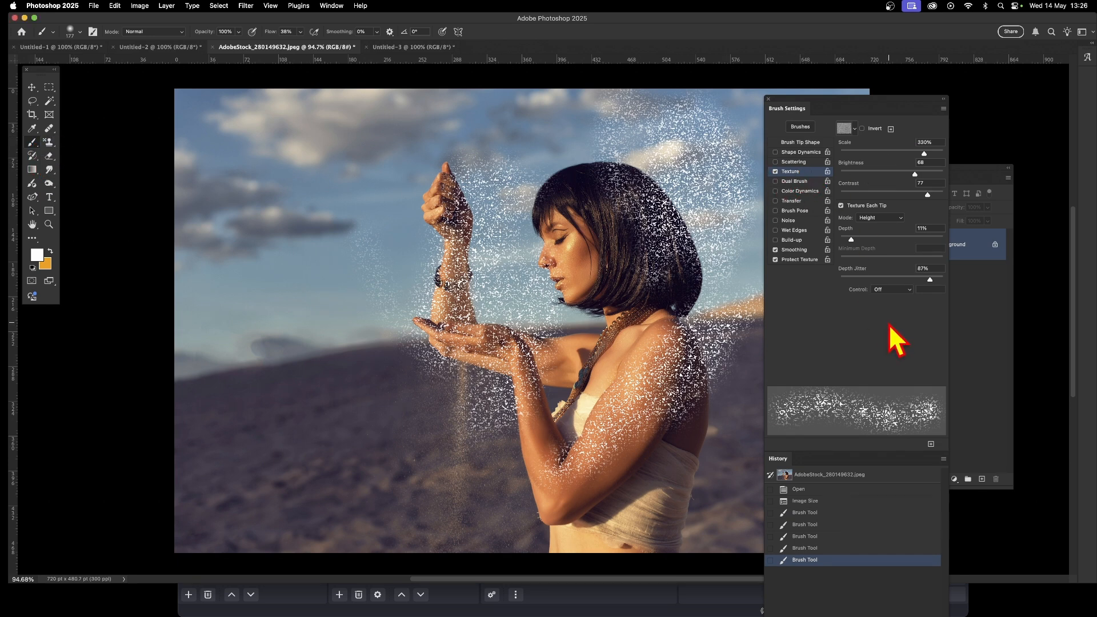
click(855, 129)
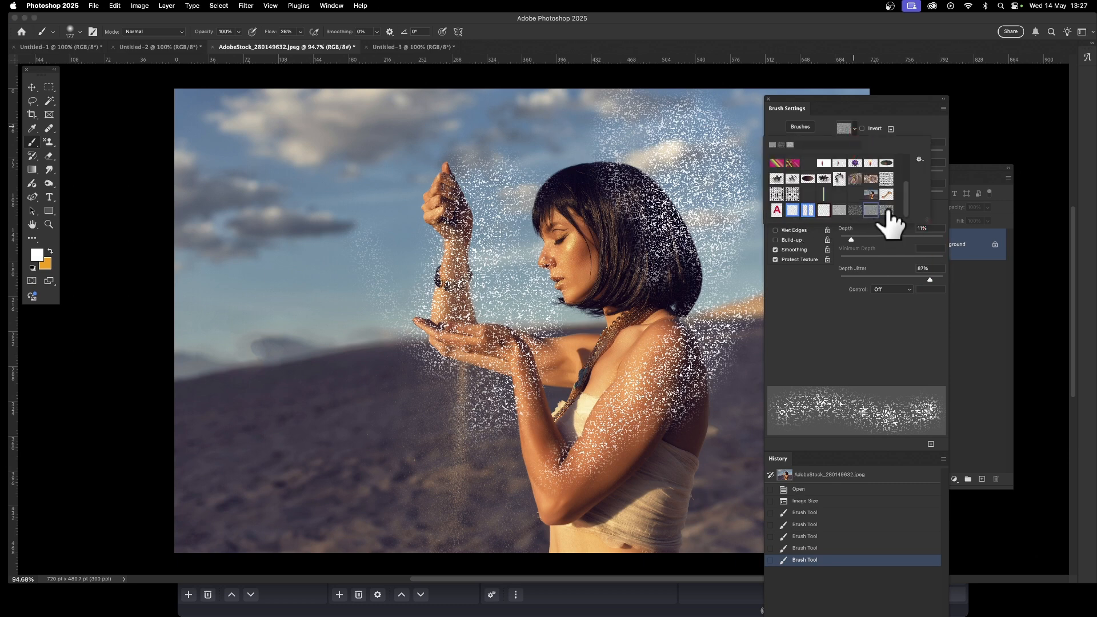
click(887, 211)
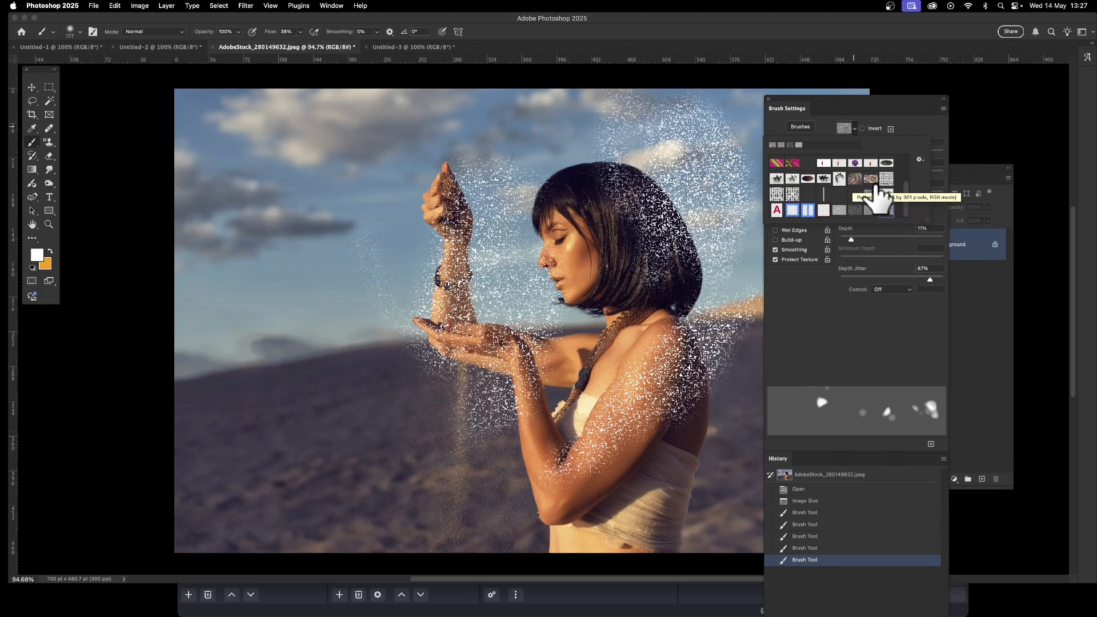
click(858, 333)
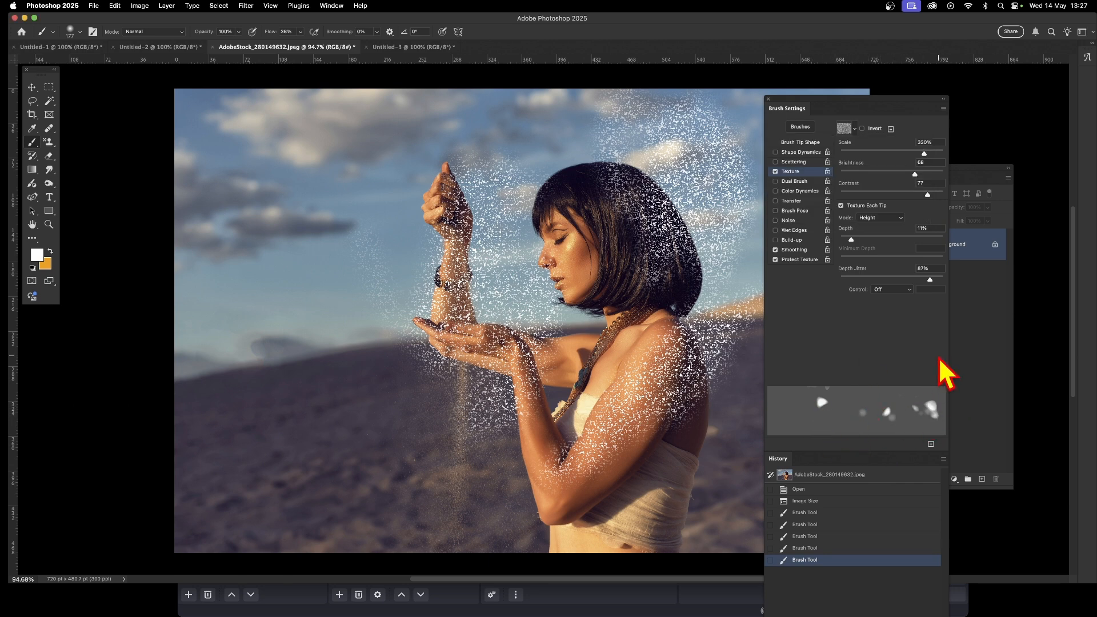
Set the brush texture to 70% scale, 12% depth, 100% depth jitter, Linear Height mode and a brightness of 36.
mouse_move(924, 153)
mouse_down()
mouse_move(863, 153)
mouse_move(875, 153)
mouse_up()
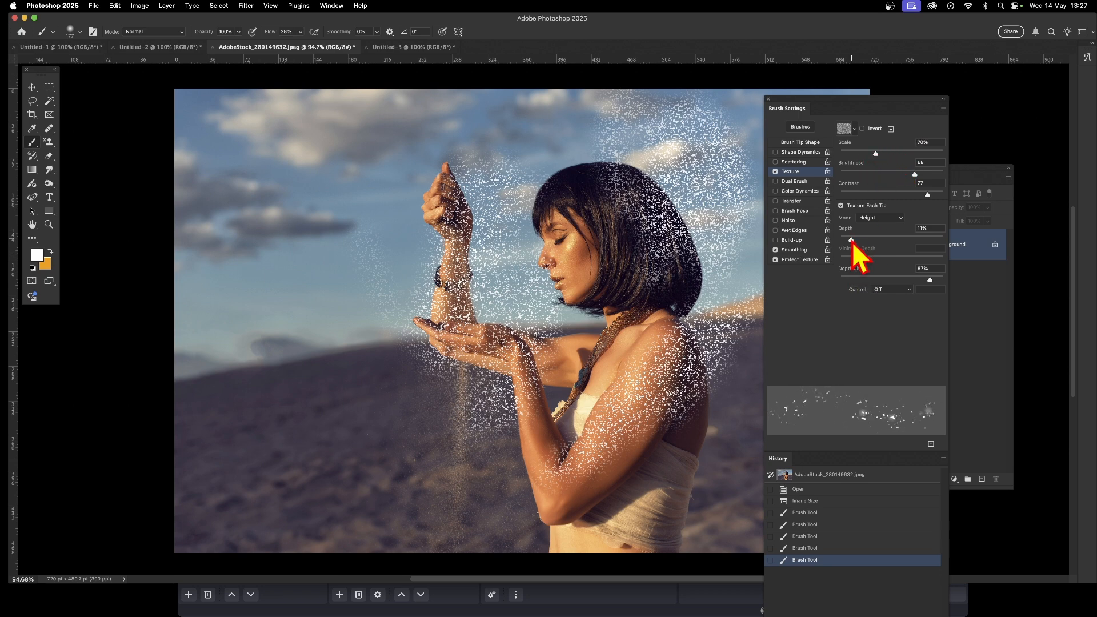
mouse_move(851, 240)
mouse_down()
mouse_move(862, 239)
mouse_move(853, 239)
mouse_up()
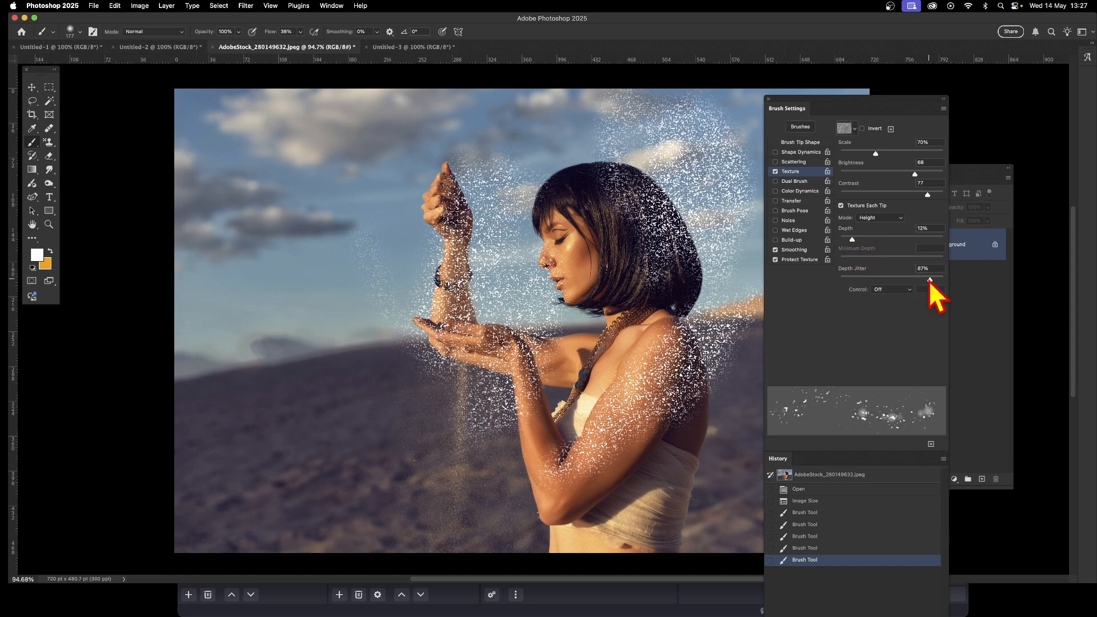
mouse_move(930, 279)
mouse_down()
mouse_move(829, 281)
mouse_move(985, 295)
mouse_up()
click(872, 221)
click(871, 208)
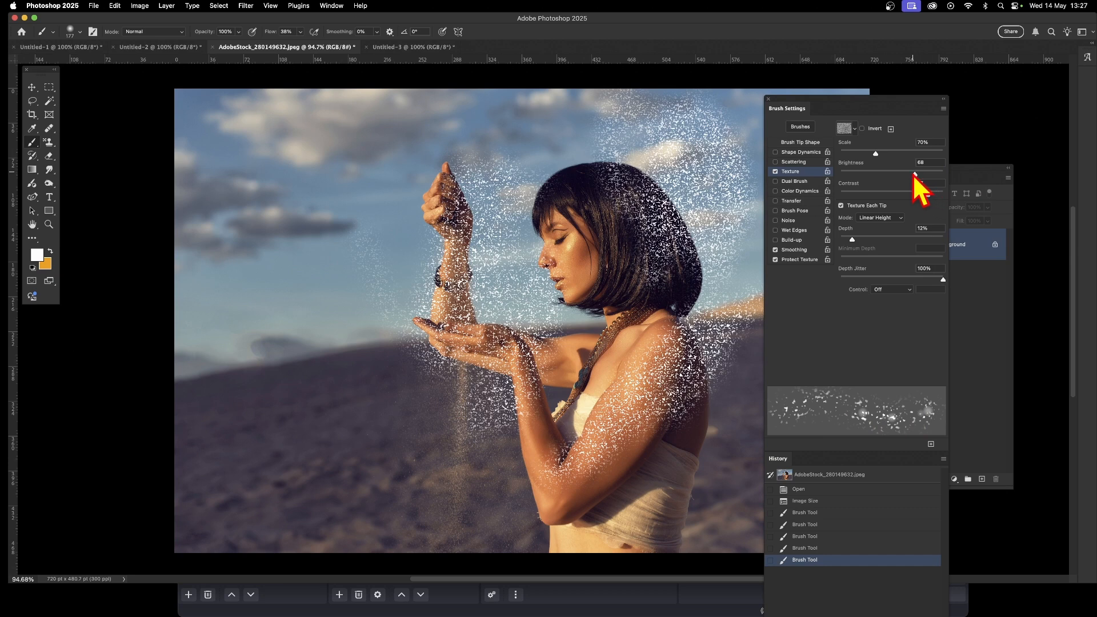
mouse_move(914, 176)
mouse_down()
mouse_move(893, 176)
mouse_move(904, 174)
mouse_up()
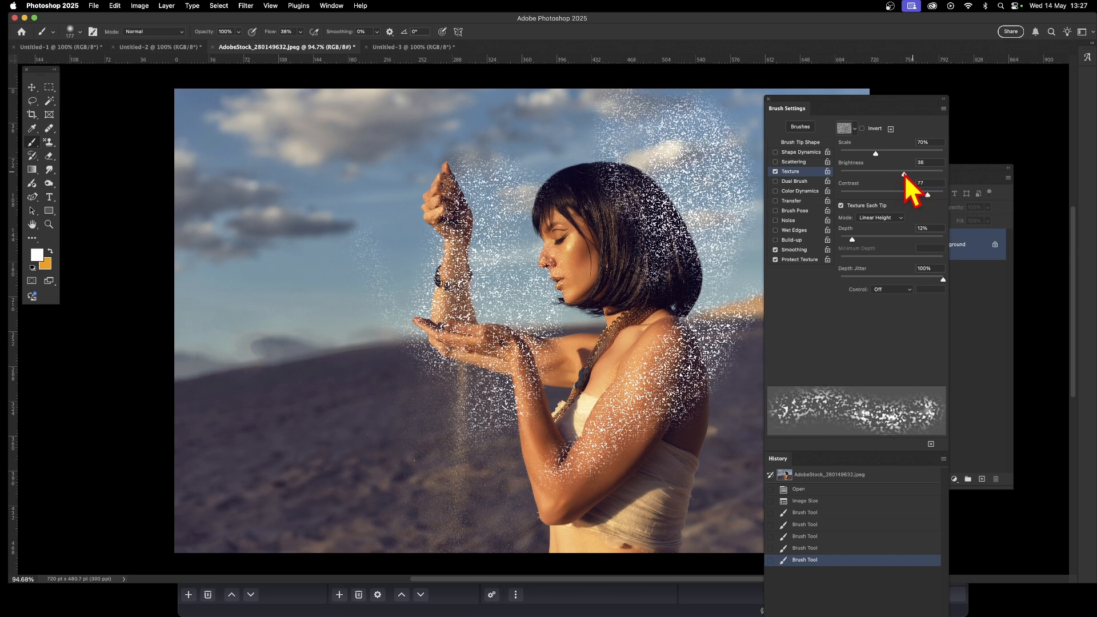
Paint white speckles over the woman's face, arms and shoulder with the new texture.
mouse_move(519, 319)
mouse_down()
mouse_move(599, 285)
mouse_move(578, 275)
mouse_move(558, 343)
mouse_move(542, 318)
mouse_move(536, 356)
mouse_move(554, 463)
mouse_move(531, 374)
mouse_move(538, 467)
mouse_move(546, 482)
mouse_move(547, 454)
mouse_move(607, 484)
mouse_move(617, 449)
mouse_move(554, 484)
mouse_up()
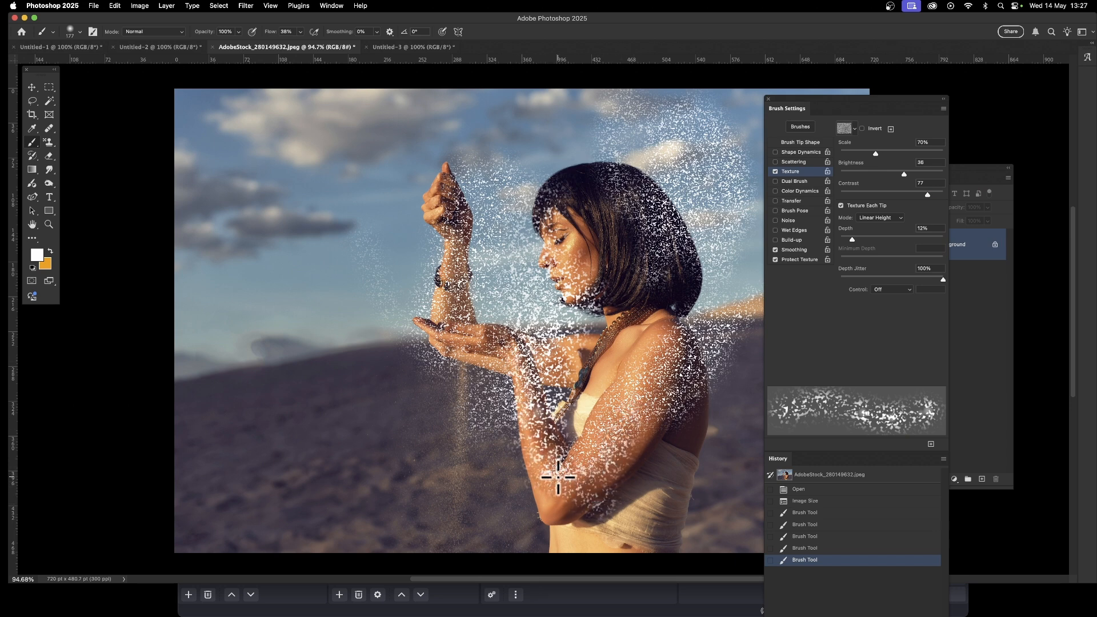
mouse_move(559, 476)
mouse_down()
mouse_move(634, 451)
mouse_move(703, 372)
mouse_move(652, 445)
mouse_move(685, 406)
mouse_move(619, 457)
mouse_move(474, 308)
mouse_up()
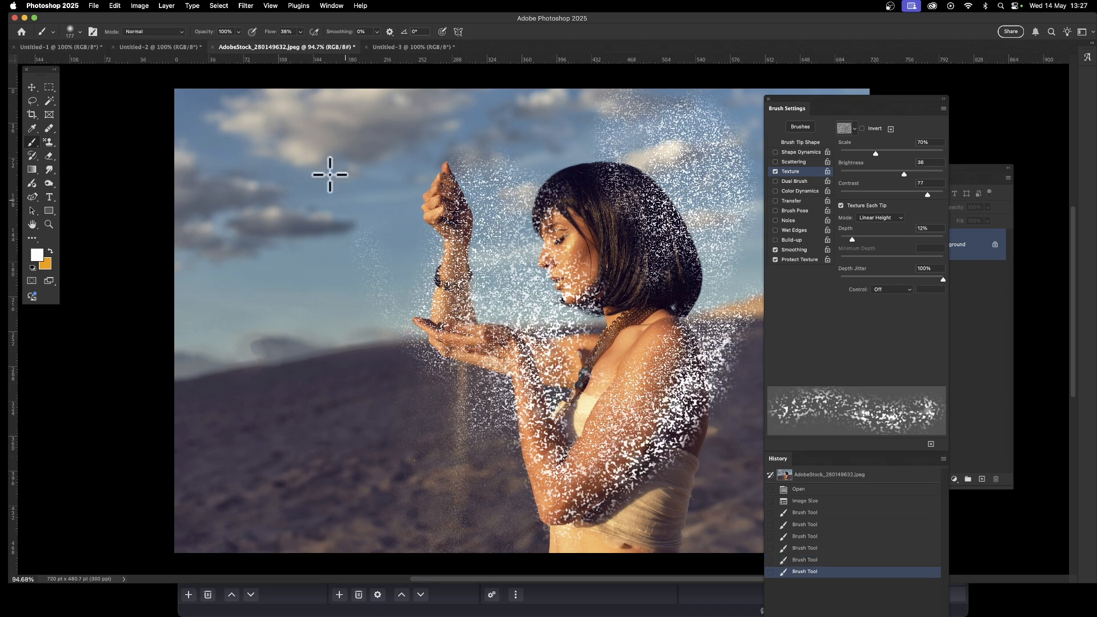
Enlarge the brush to 1734 px and paint white speckles across the sky and dunes.
click(80, 32)
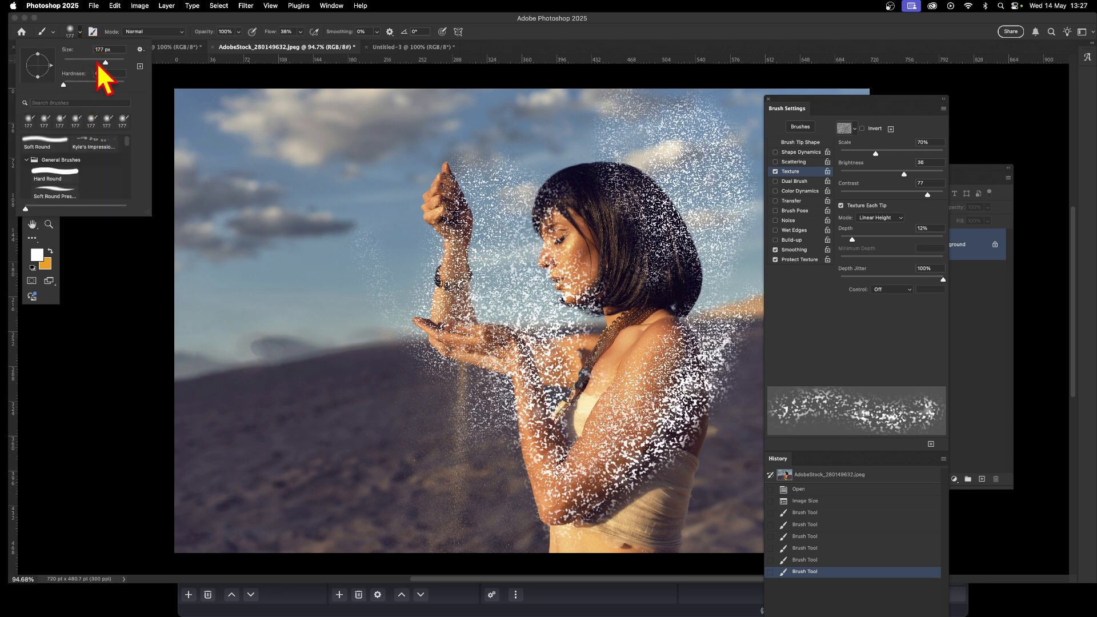
drag(98, 65, 114, 64)
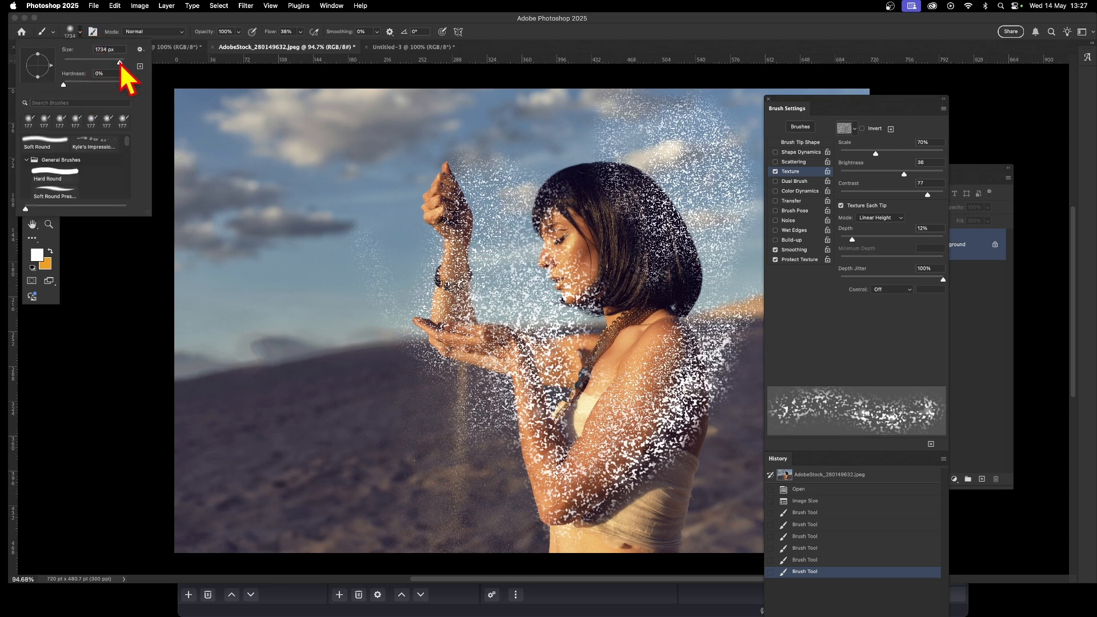
mouse_move(343, 177)
mouse_down()
mouse_move(428, 178)
mouse_move(349, 271)
mouse_move(296, 185)
mouse_move(524, 134)
mouse_move(706, 148)
mouse_move(725, 205)
mouse_move(828, 192)
mouse_move(715, 148)
mouse_move(288, 192)
mouse_move(156, 239)
mouse_move(274, 270)
mouse_move(267, 301)
mouse_move(256, 254)
mouse_up()
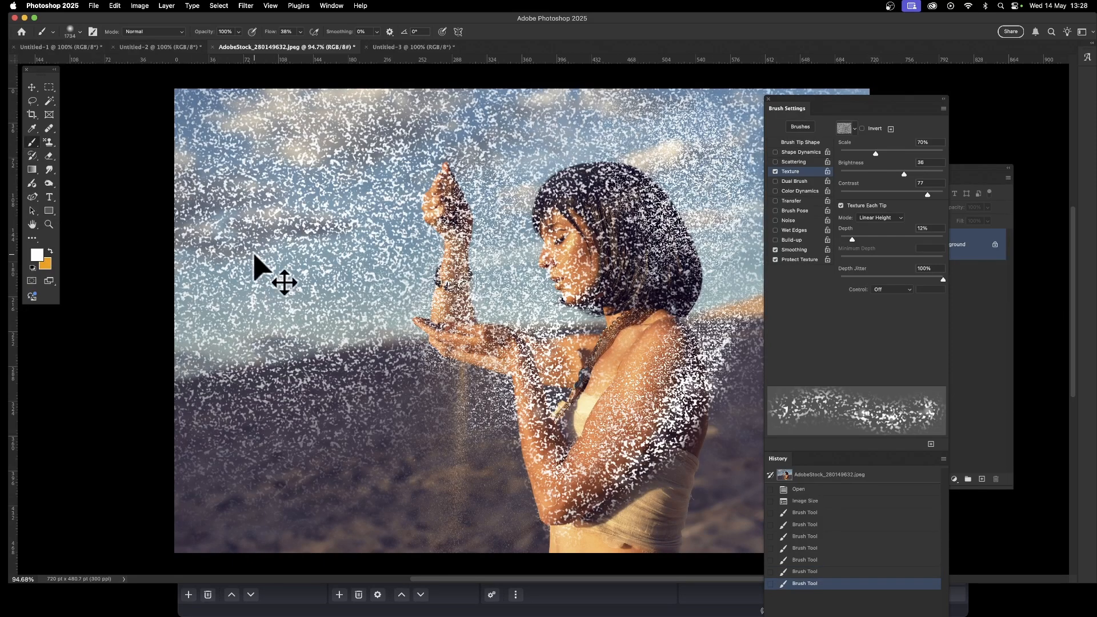
Undo all the brush strokes back to the Image Size state of the photo.
key(super+z)
key(super+z)
key(super+z)
key(super+z)
key(super+z)
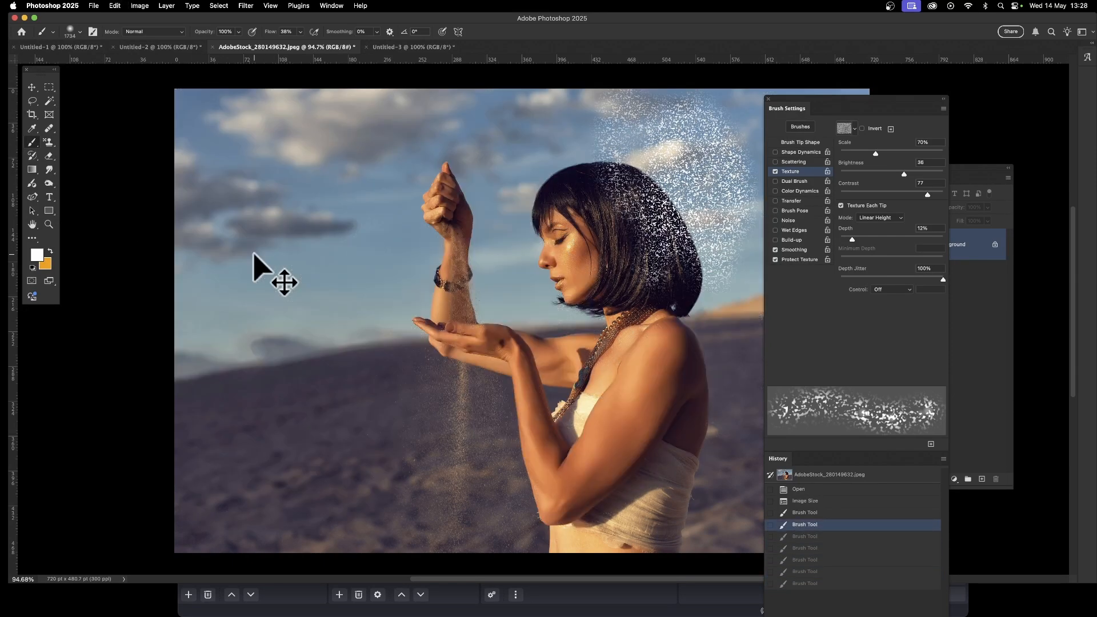
key(super+z)
key(super+z)
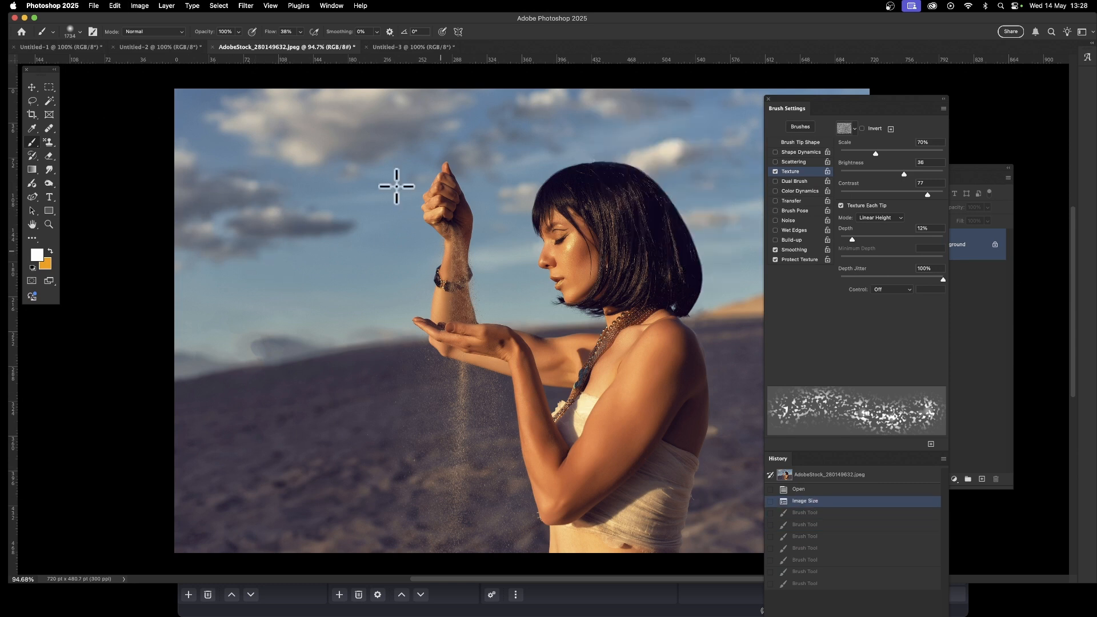
Select the sky and paint white speckles across the selected area with the large brush.
click(220, 6)
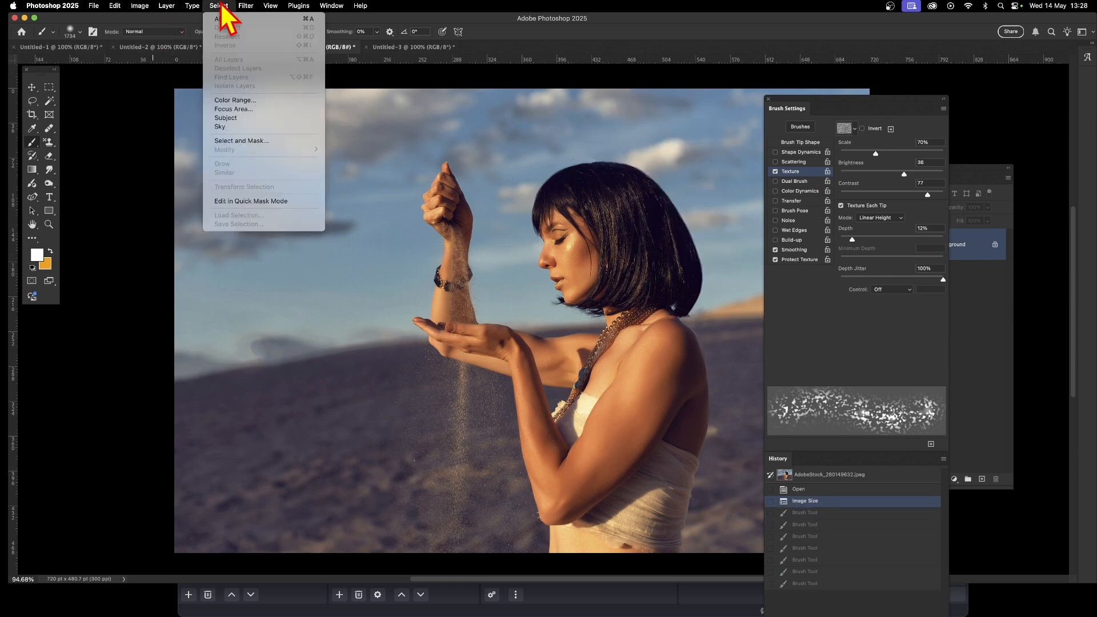
click(245, 127)
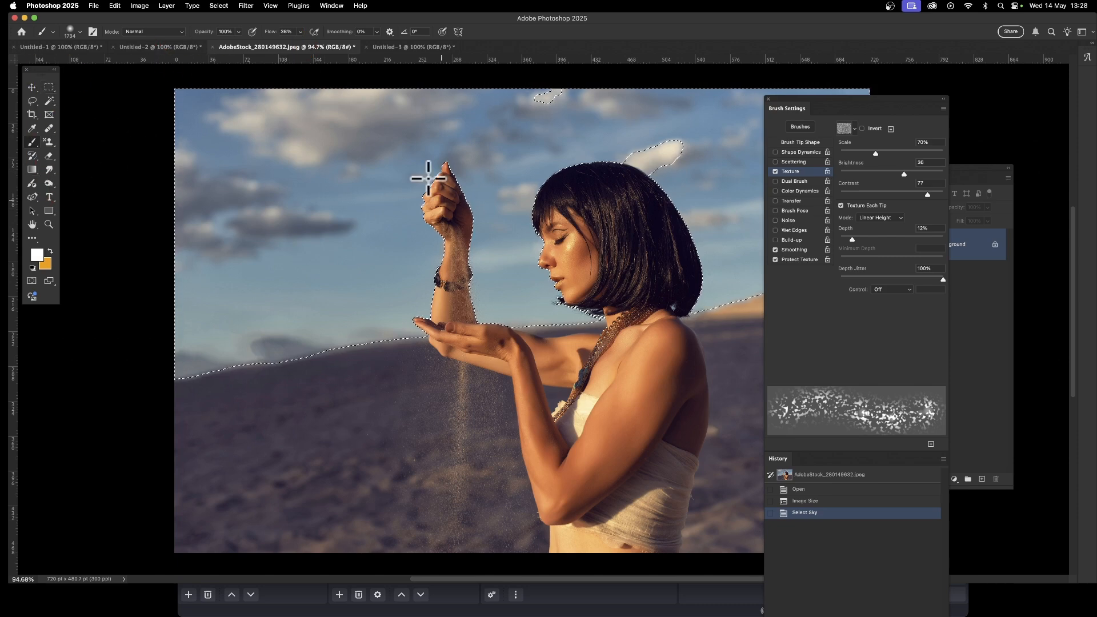
mouse_move(428, 178)
mouse_down()
mouse_move(375, 220)
mouse_move(287, 138)
mouse_move(239, 252)
mouse_move(311, 286)
mouse_move(447, 270)
mouse_move(515, 150)
mouse_move(750, 123)
mouse_up()
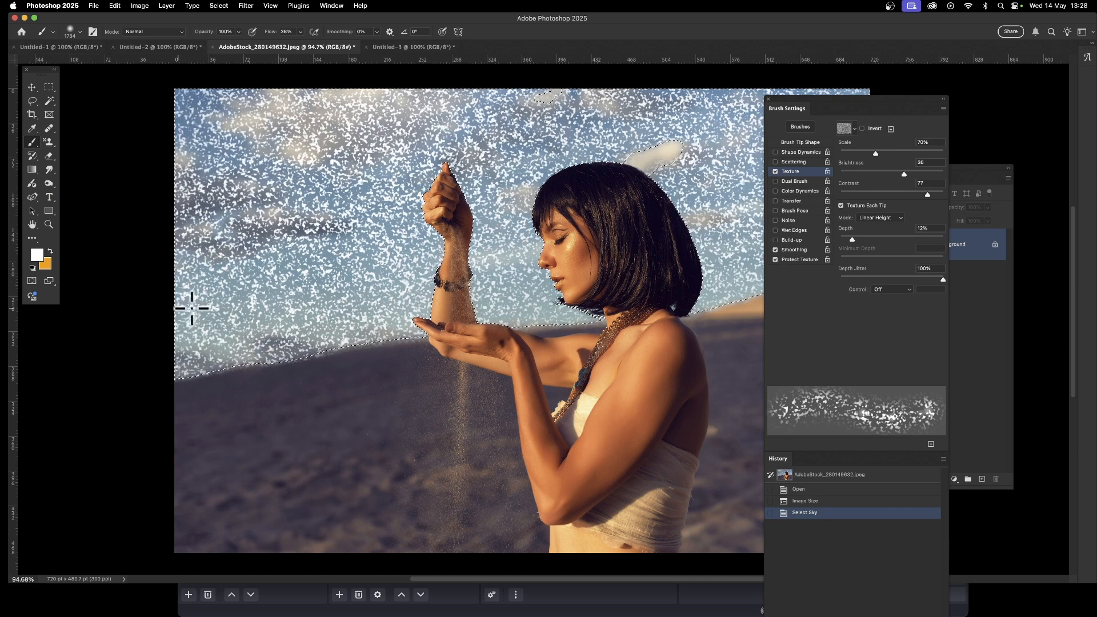
drag(164, 372, 171, 365)
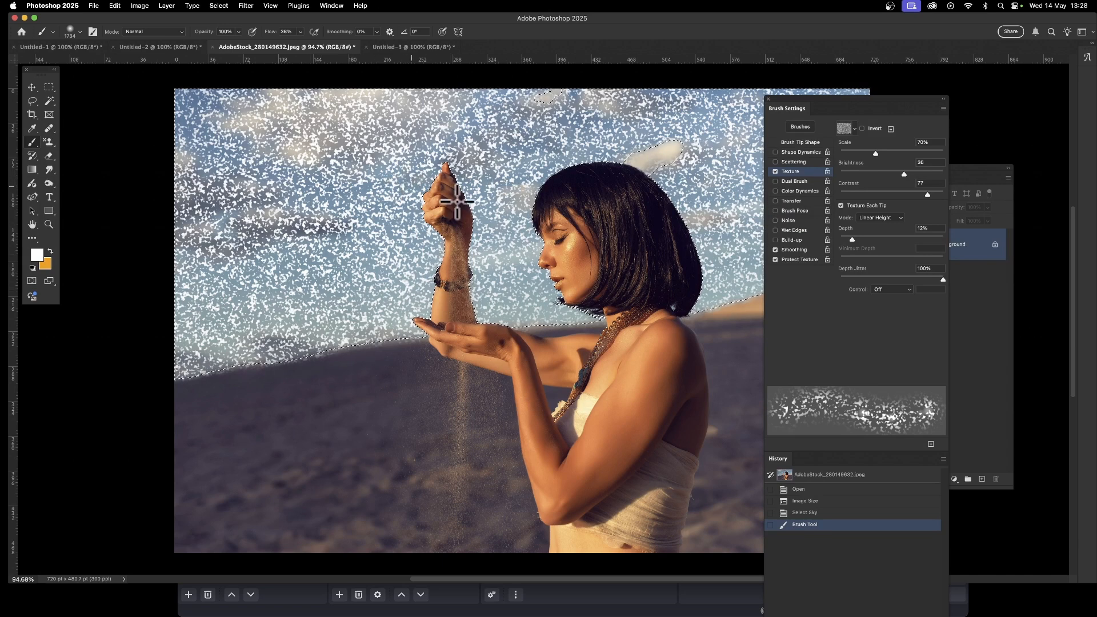
Set the foreground color to black (000000) and paint black speckles over the selected sky.
click(37, 255)
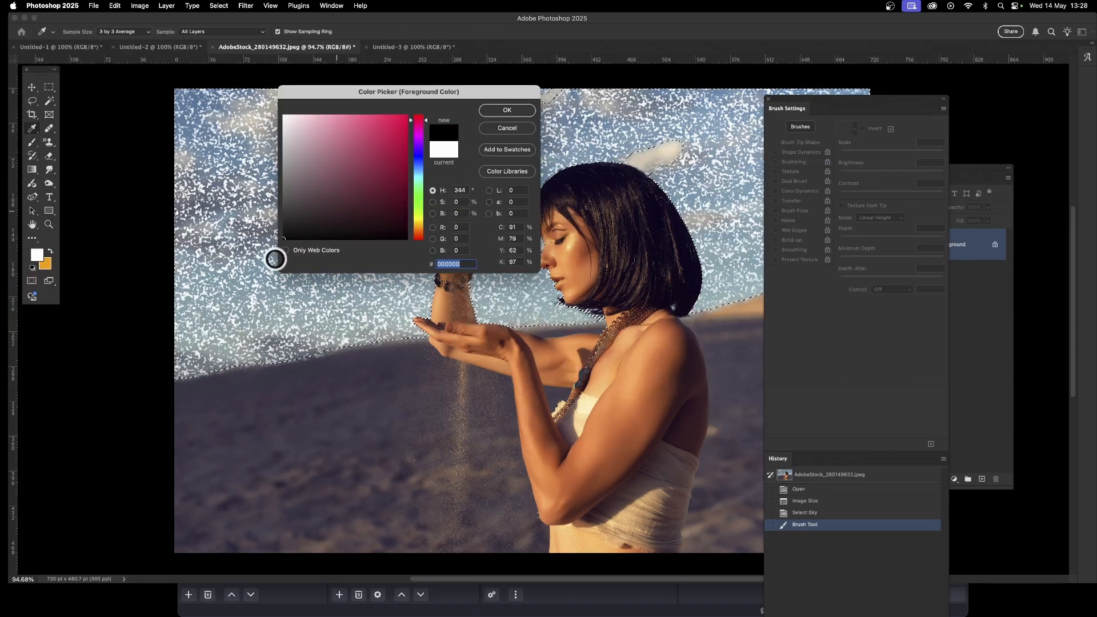
click(508, 111)
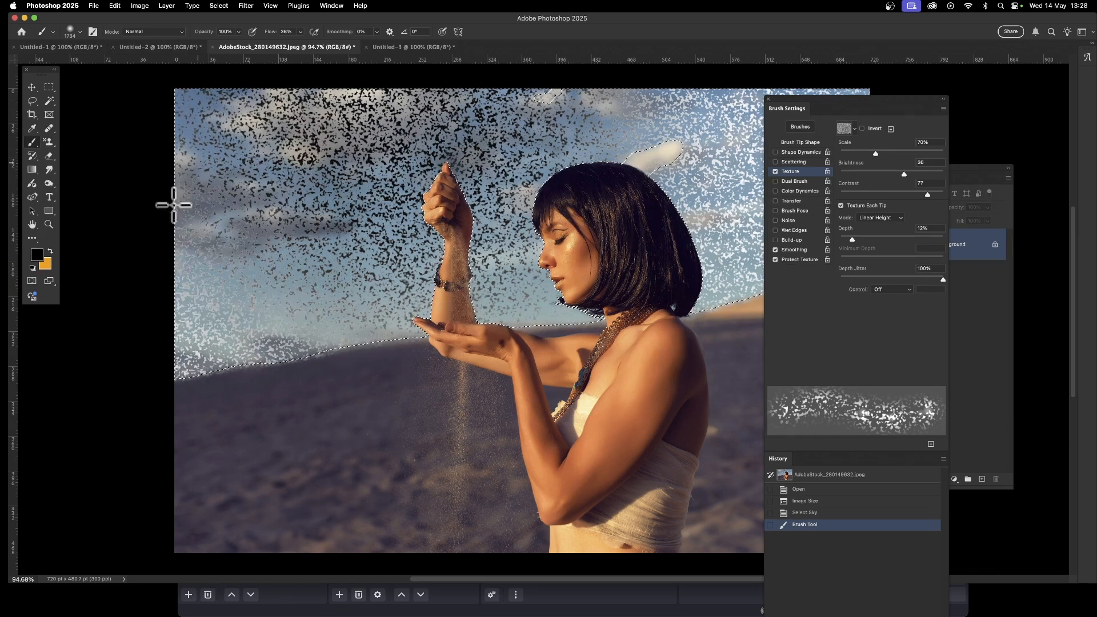
mouse_move(712, 52)
mouse_down()
mouse_move(702, 105)
mouse_move(766, 142)
mouse_move(739, 222)
mouse_up()
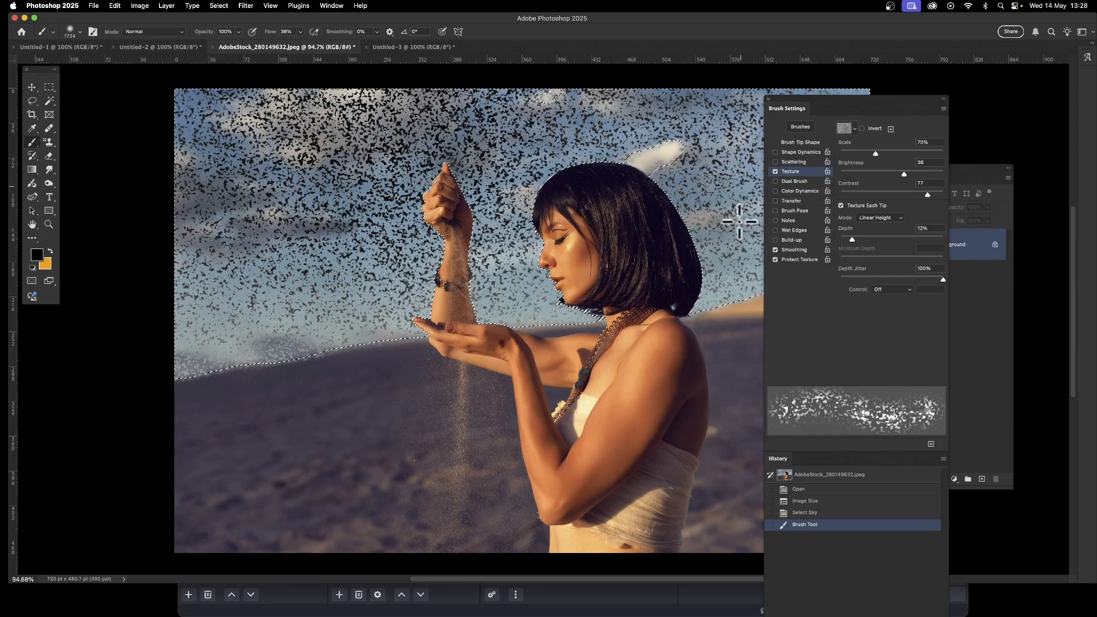
Paint more black speckles over the selected sky and apply a Motion Blur with a -68° angle and 719 pixels distance.
mouse_move(276, 215)
mouse_down()
mouse_move(238, 199)
mouse_move(233, 159)
mouse_up()
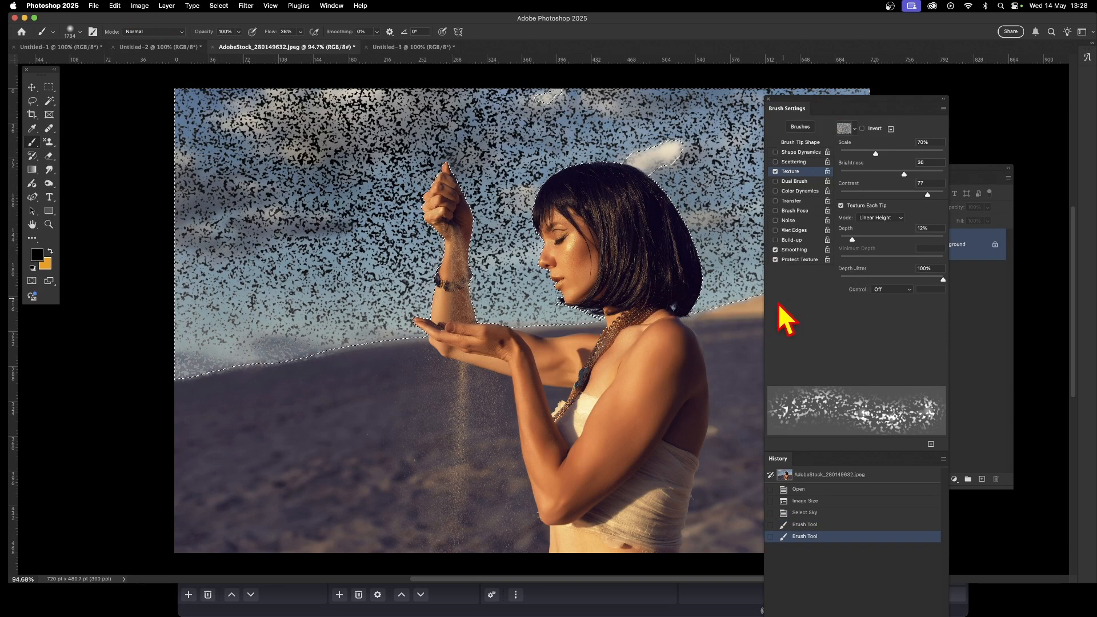
click(246, 6)
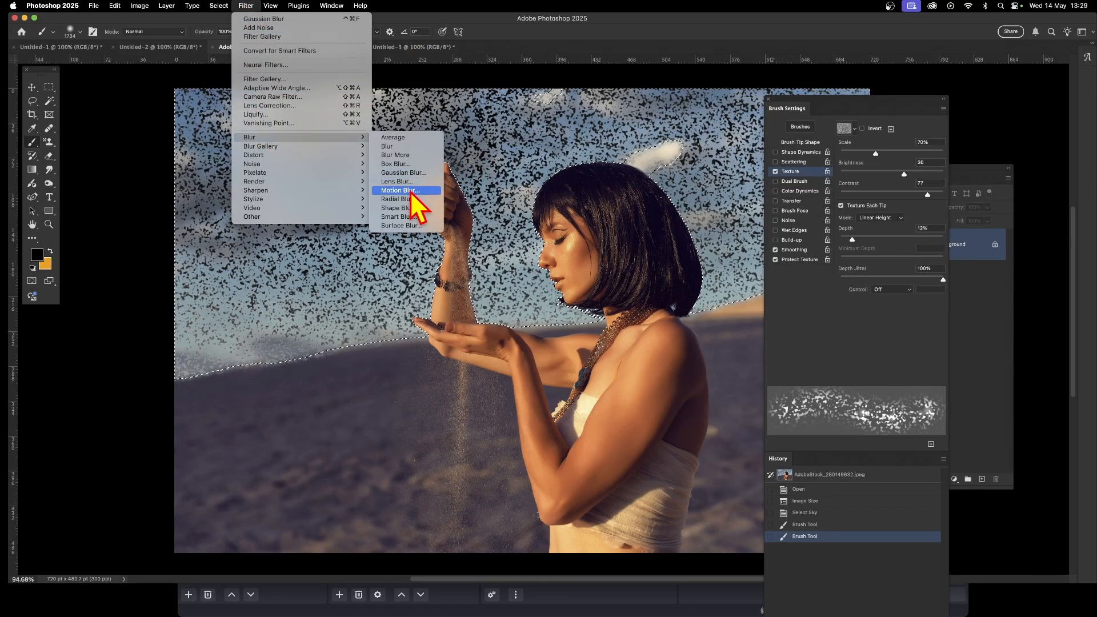
click(411, 191)
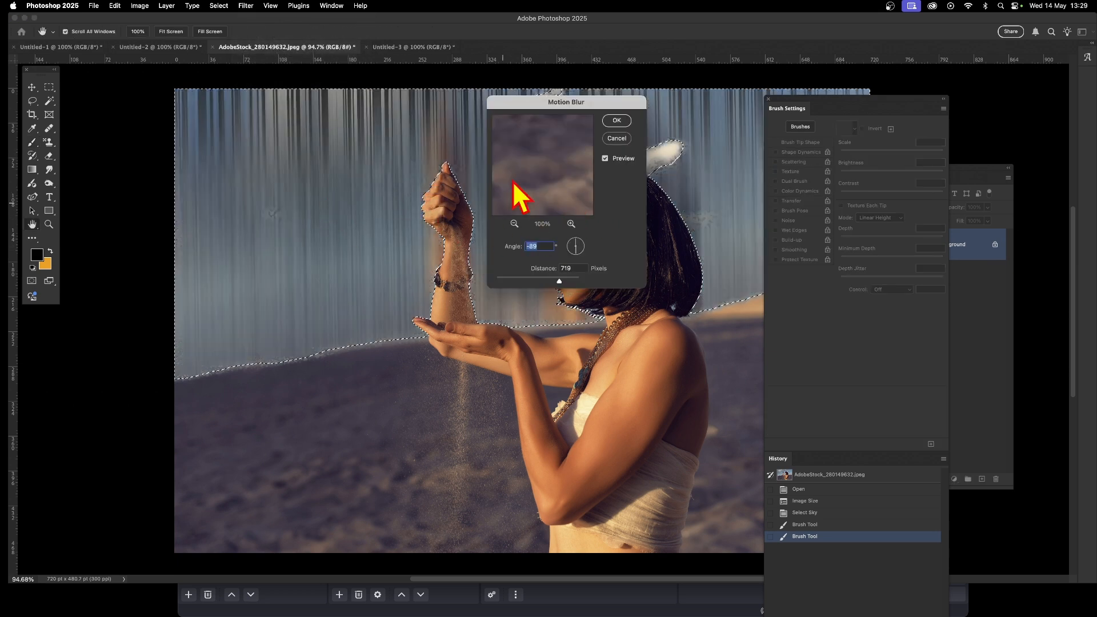
click(428, 132)
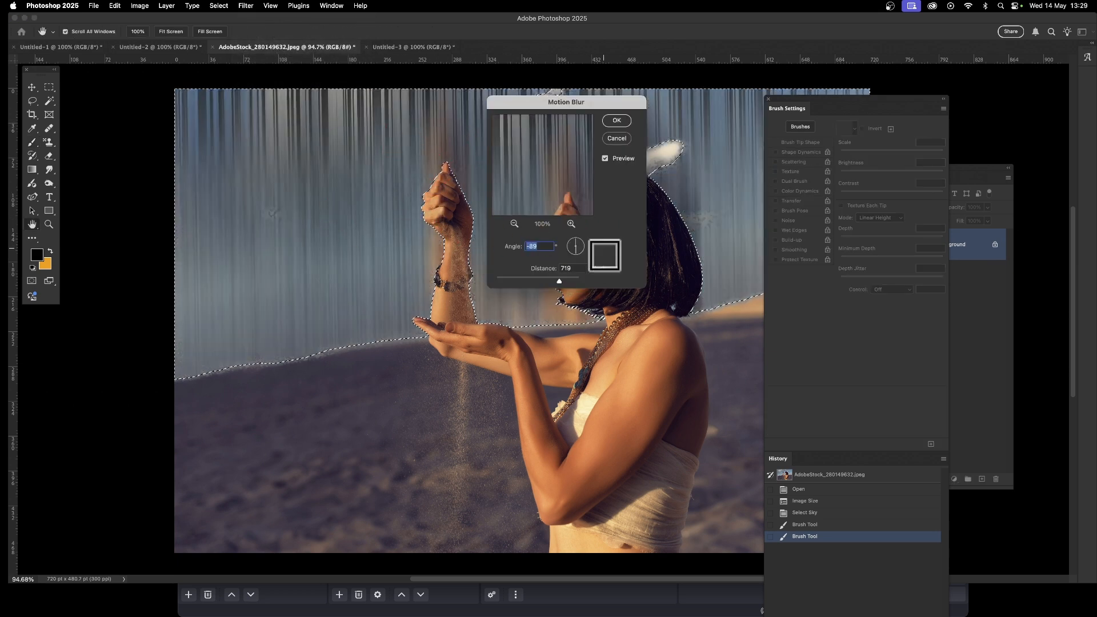
drag(577, 244, 576, 245)
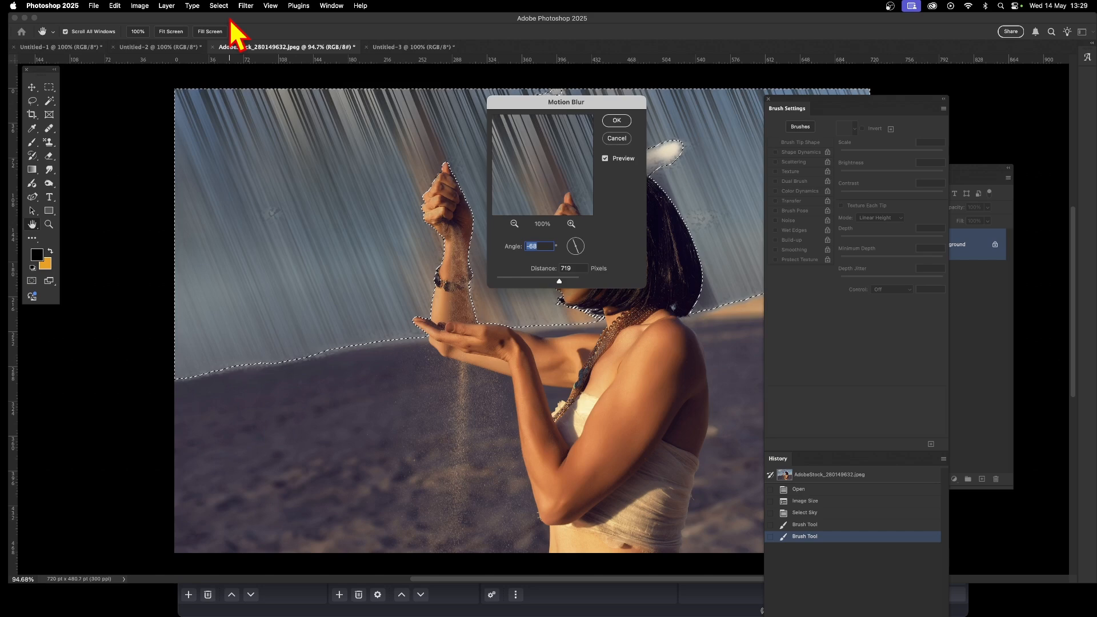
click(617, 121)
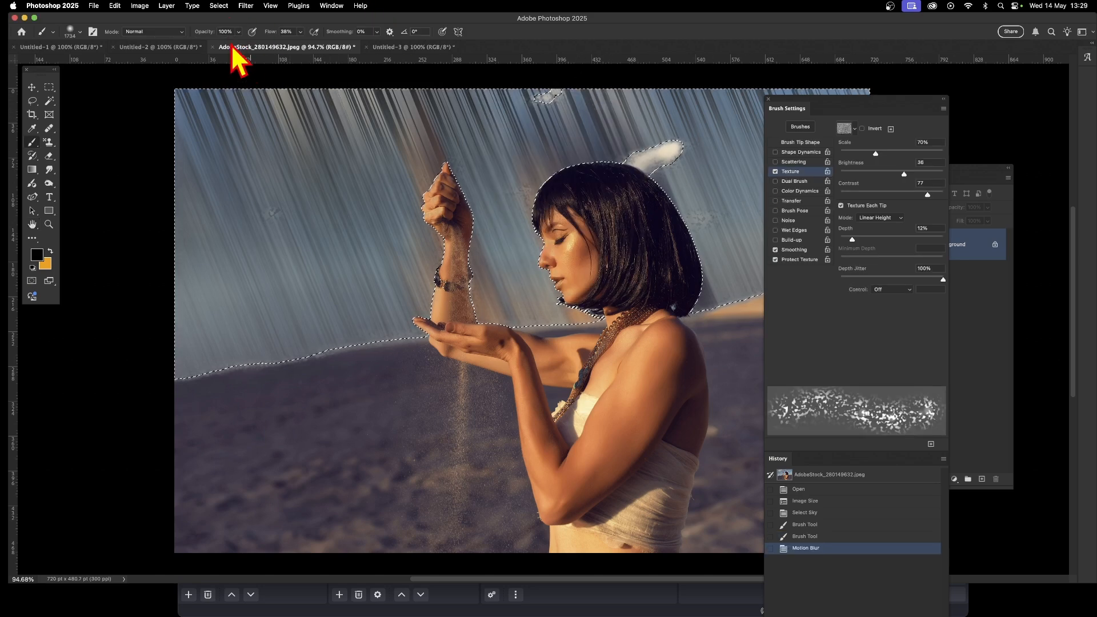
Apply Auto Tone to the blurred sky and deselect it.
click(143, 6)
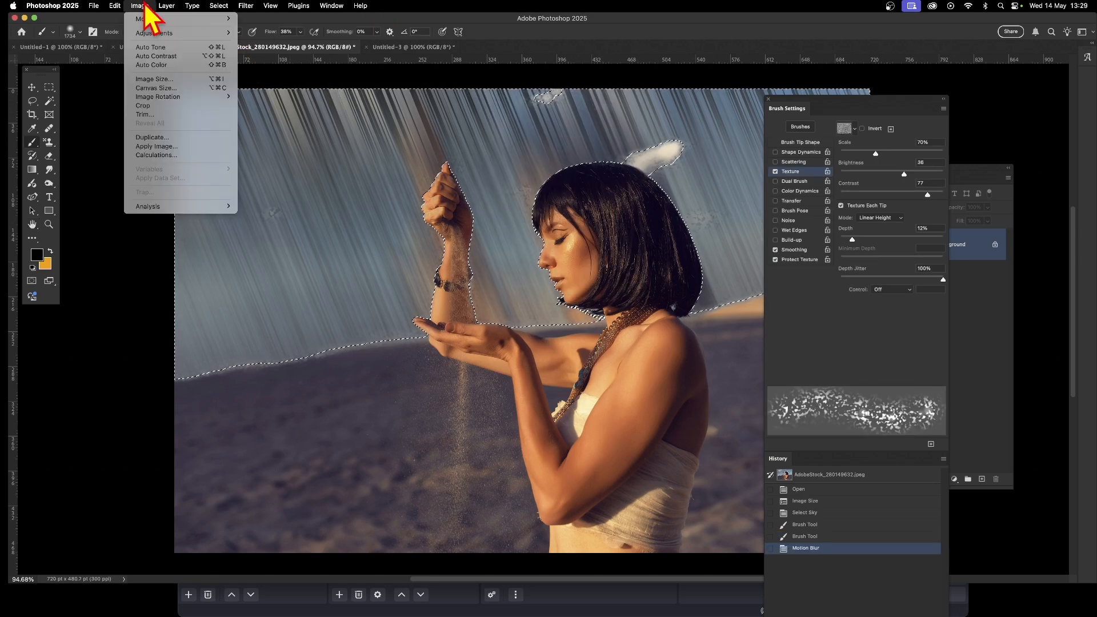
click(153, 48)
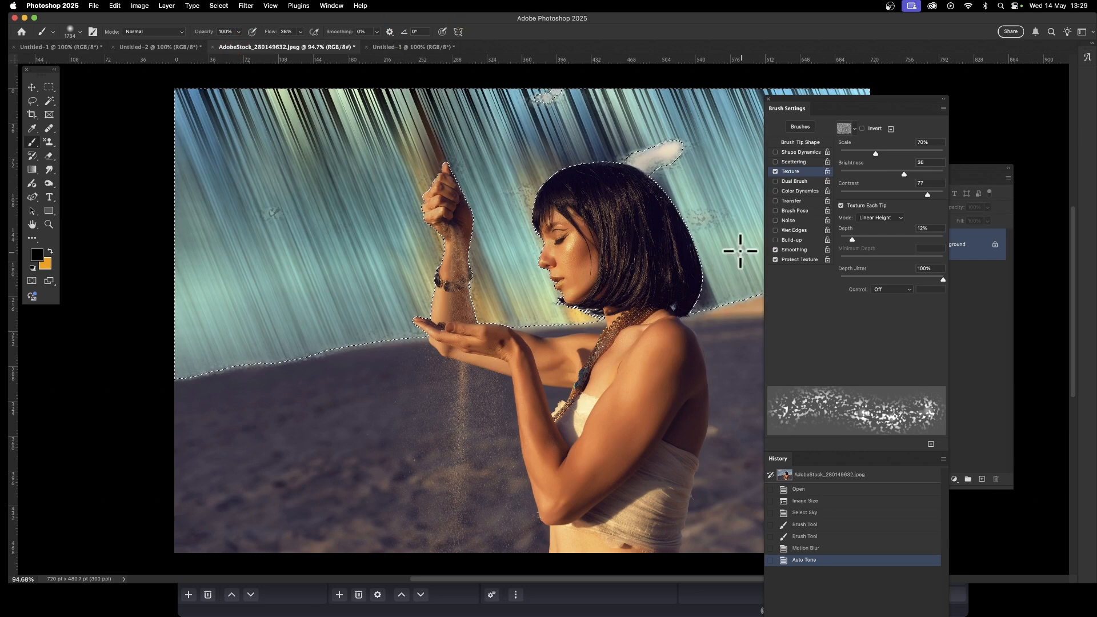
click(219, 7)
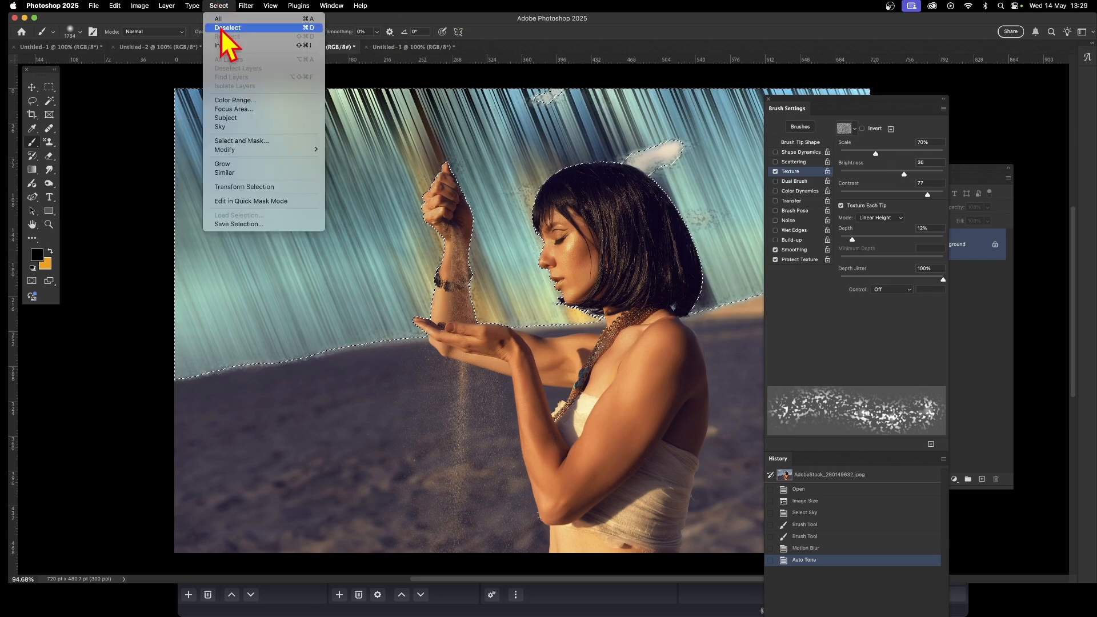
click(222, 28)
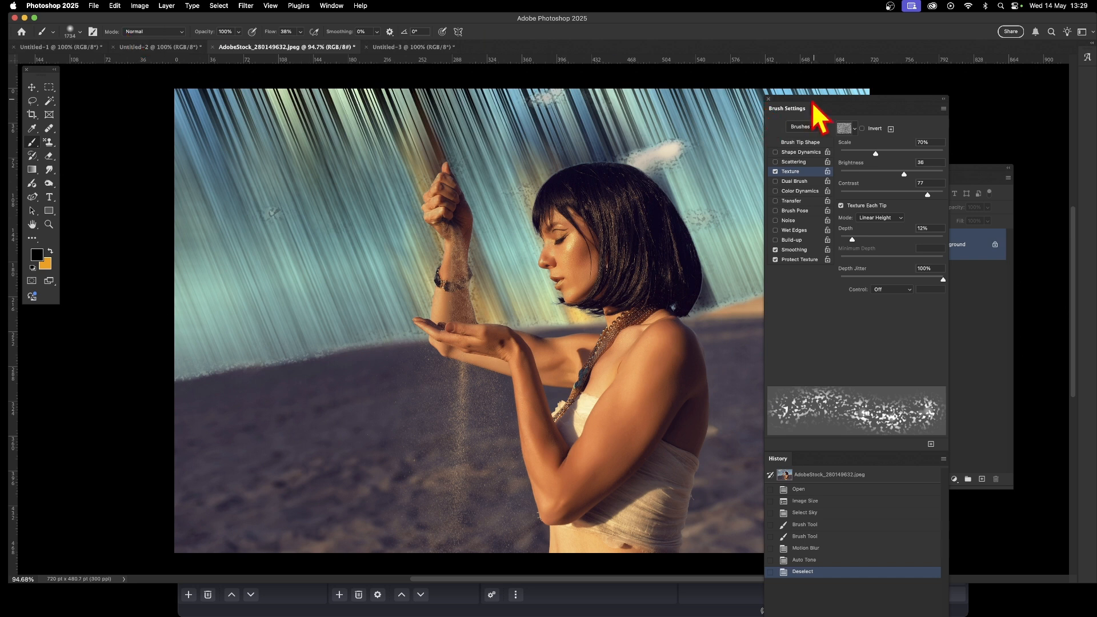
Set the brush texture brightness to 53 and paint red (ff0044) speckles over the dunes and the woman's body.
drag(814, 101, 865, 106)
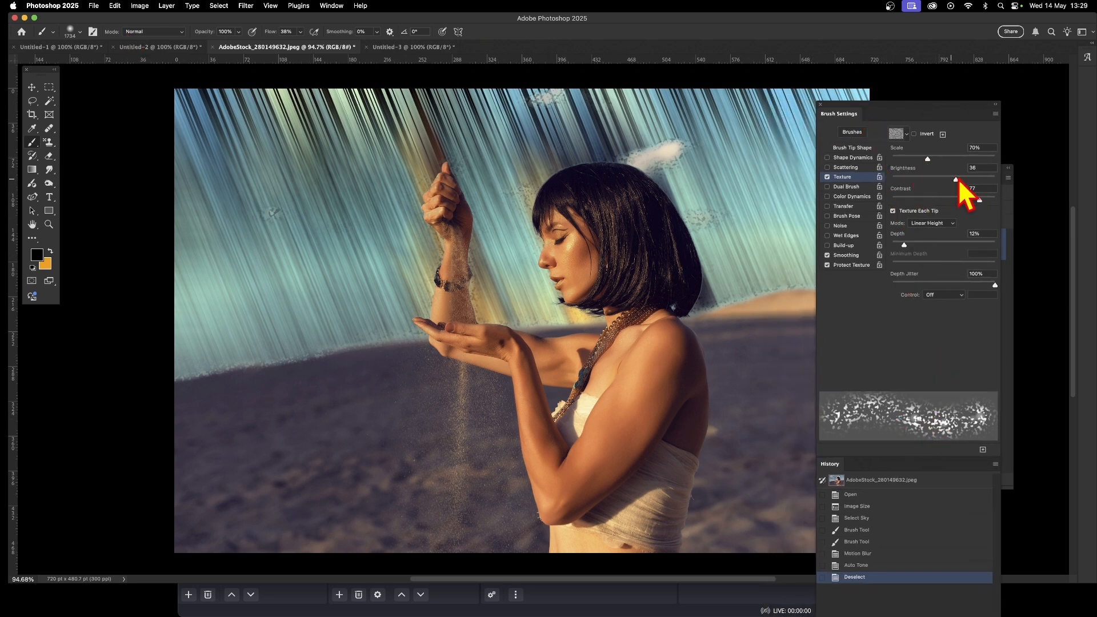
drag(956, 180, 963, 180)
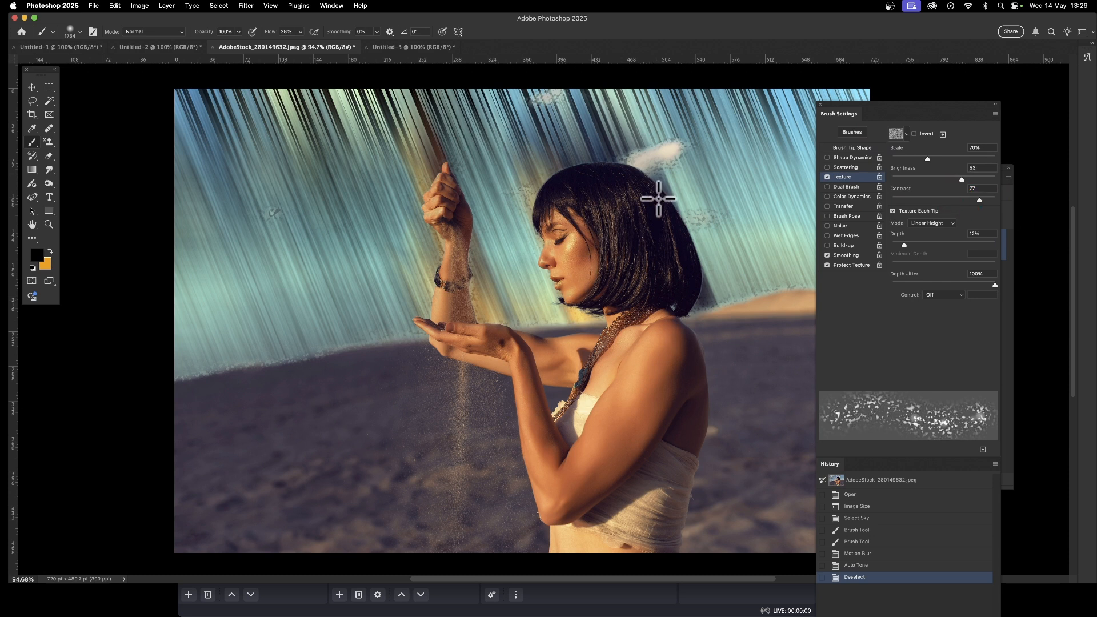
click(37, 255)
click(407, 115)
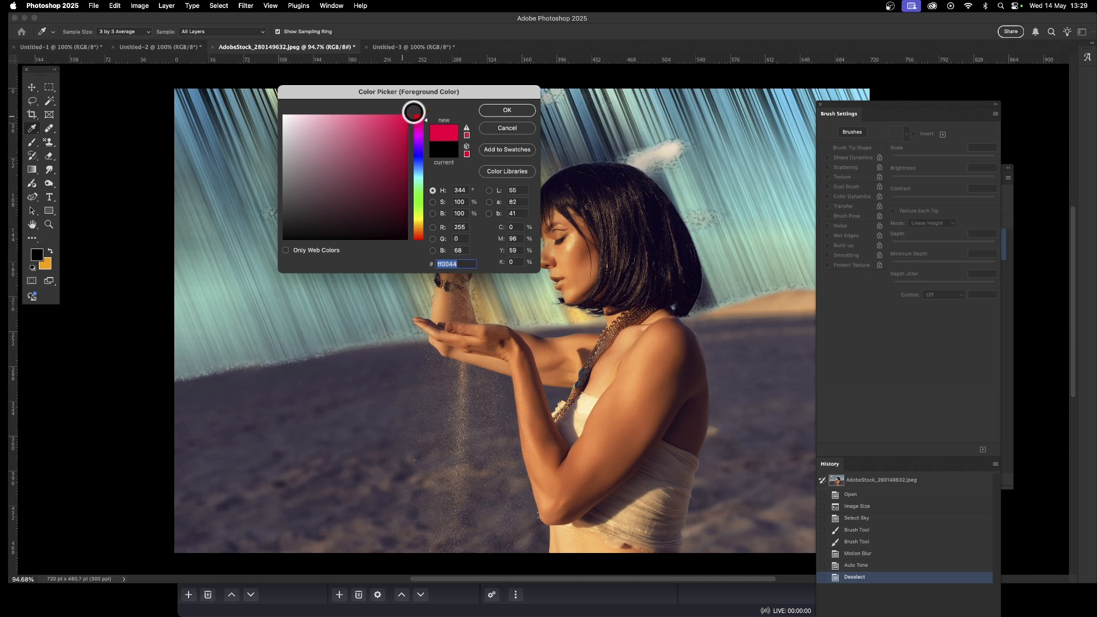
click(532, 107)
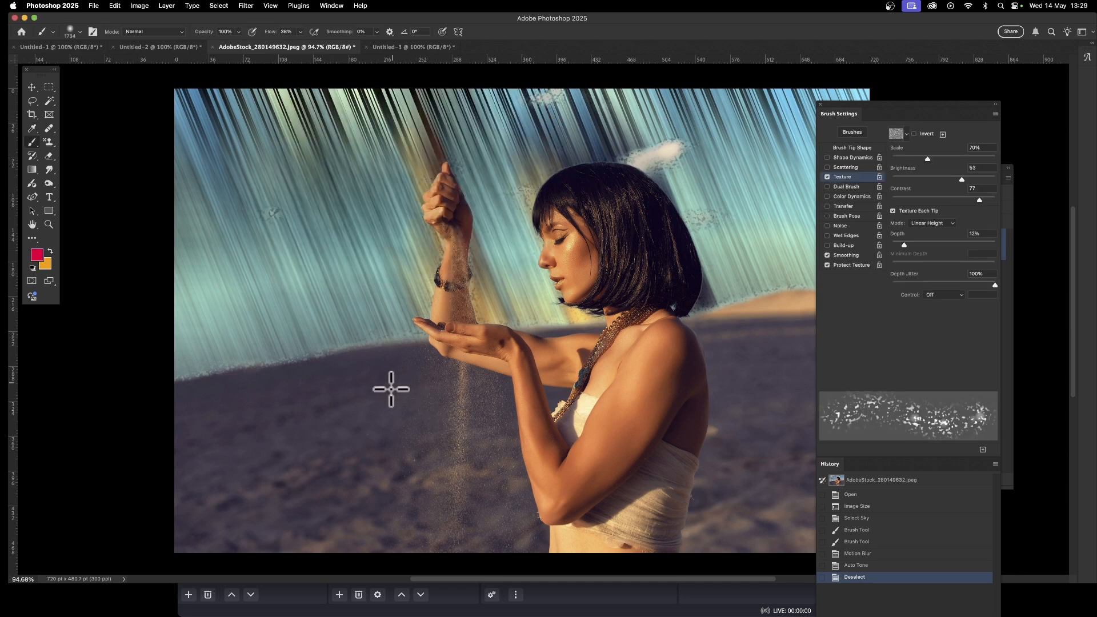
mouse_move(401, 483)
mouse_down()
mouse_move(332, 437)
mouse_move(313, 452)
mouse_move(408, 448)
mouse_move(414, 505)
mouse_move(403, 518)
mouse_move(245, 529)
mouse_move(238, 445)
mouse_move(171, 482)
mouse_move(414, 528)
mouse_move(404, 568)
mouse_up()
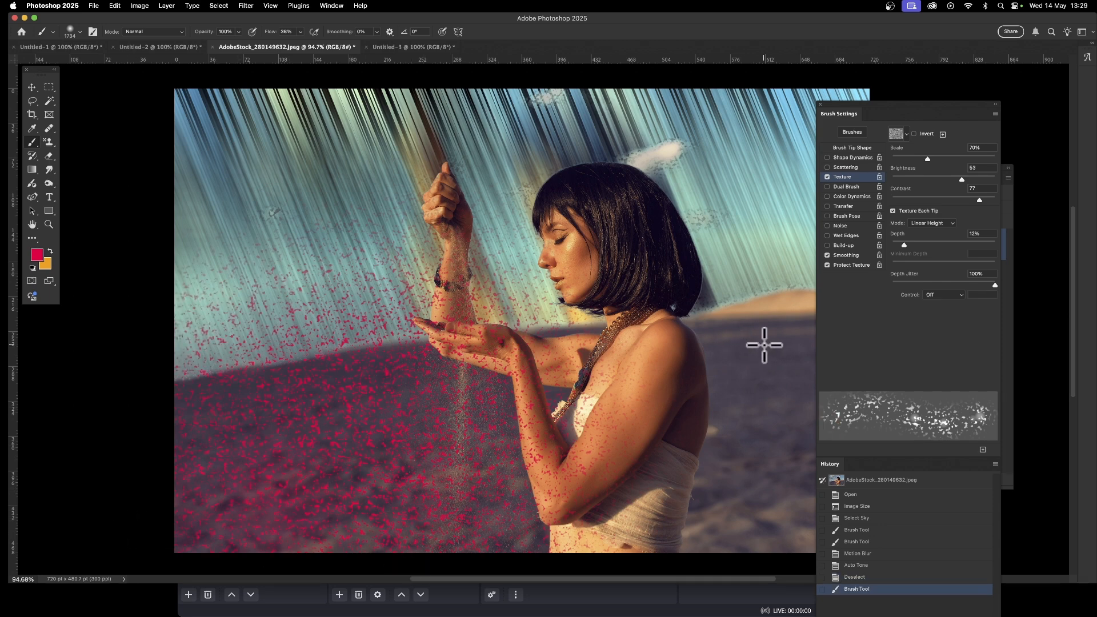
mouse_move(788, 369)
mouse_down()
mouse_move(774, 526)
mouse_move(770, 483)
mouse_move(773, 532)
mouse_move(758, 485)
mouse_up()
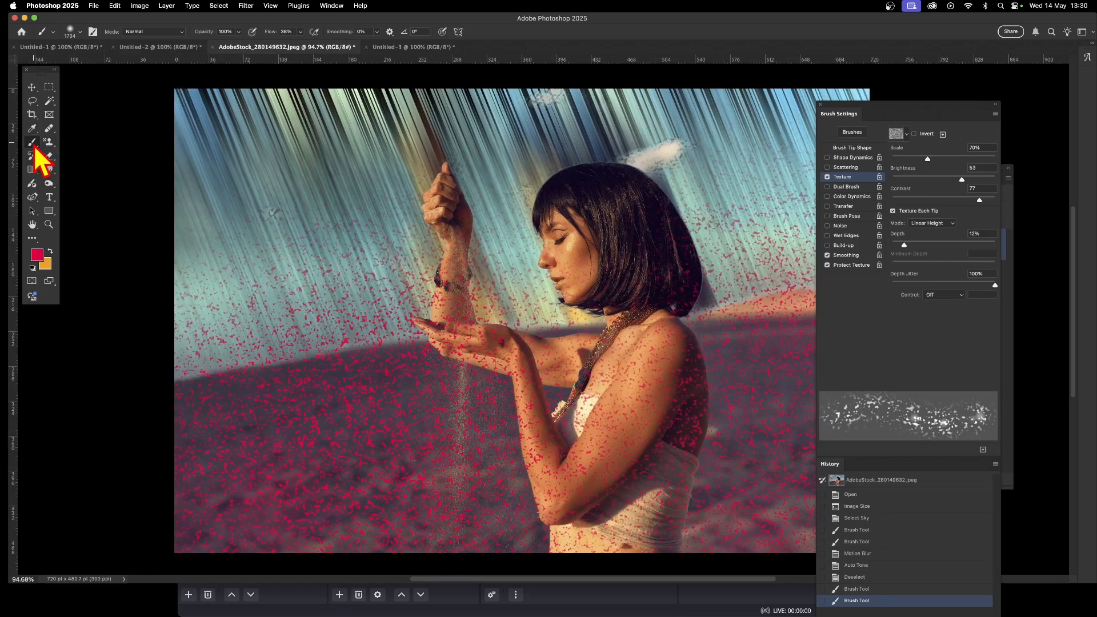
Reduce the brush size to 194 px.
click(458, 32)
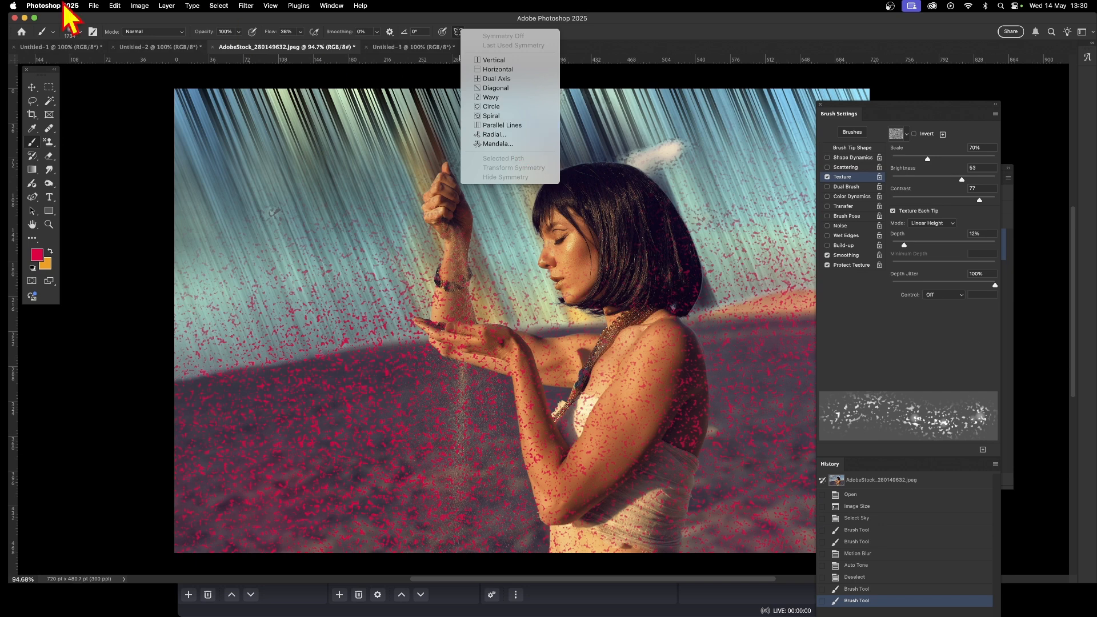
click(81, 33)
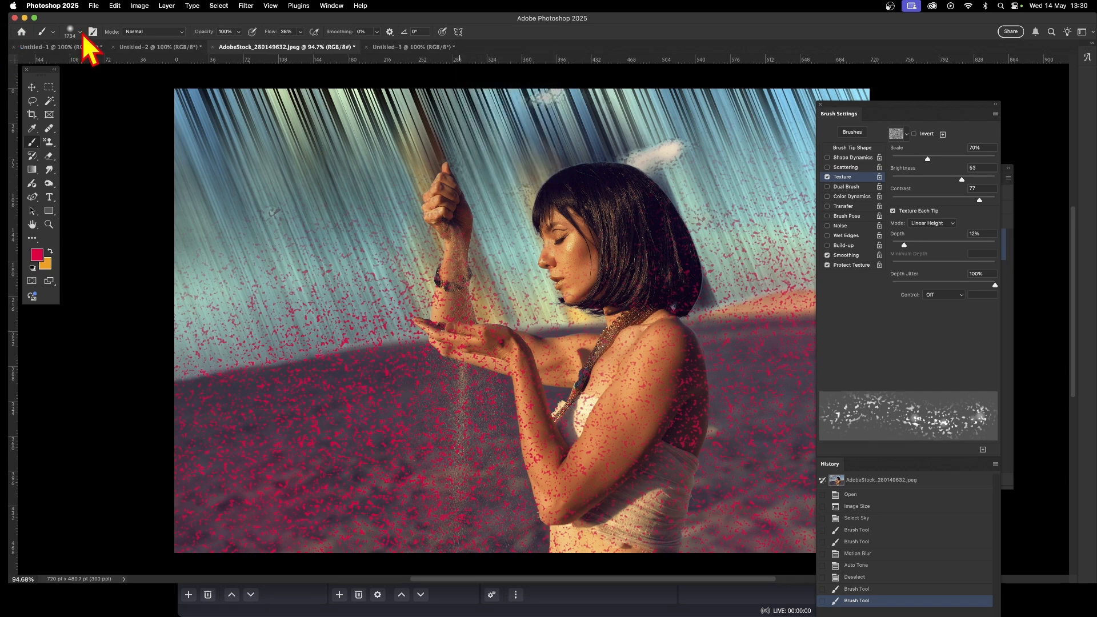
click(81, 33)
drag(118, 63, 109, 63)
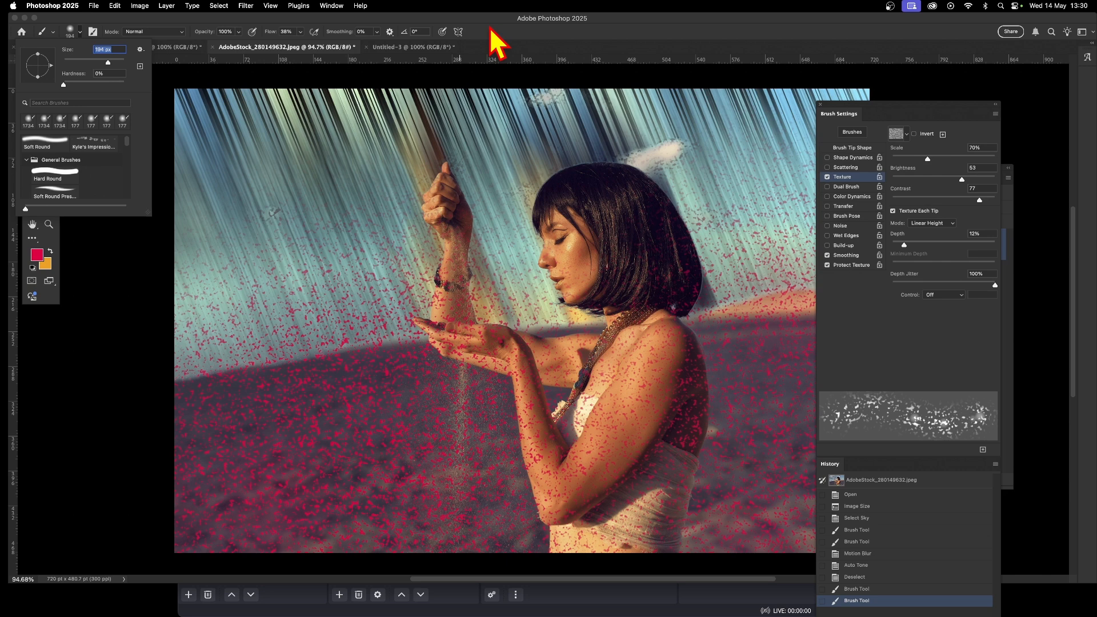
Add a new empty layer above the photo.
click(167, 7)
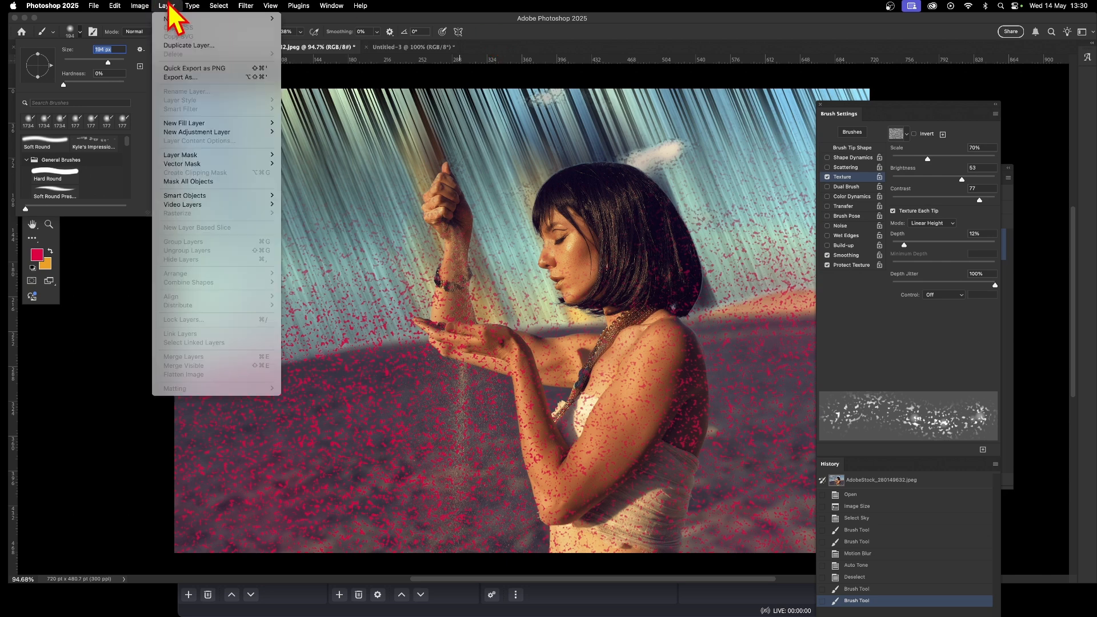
mouse_move(171, 19)
click(315, 20)
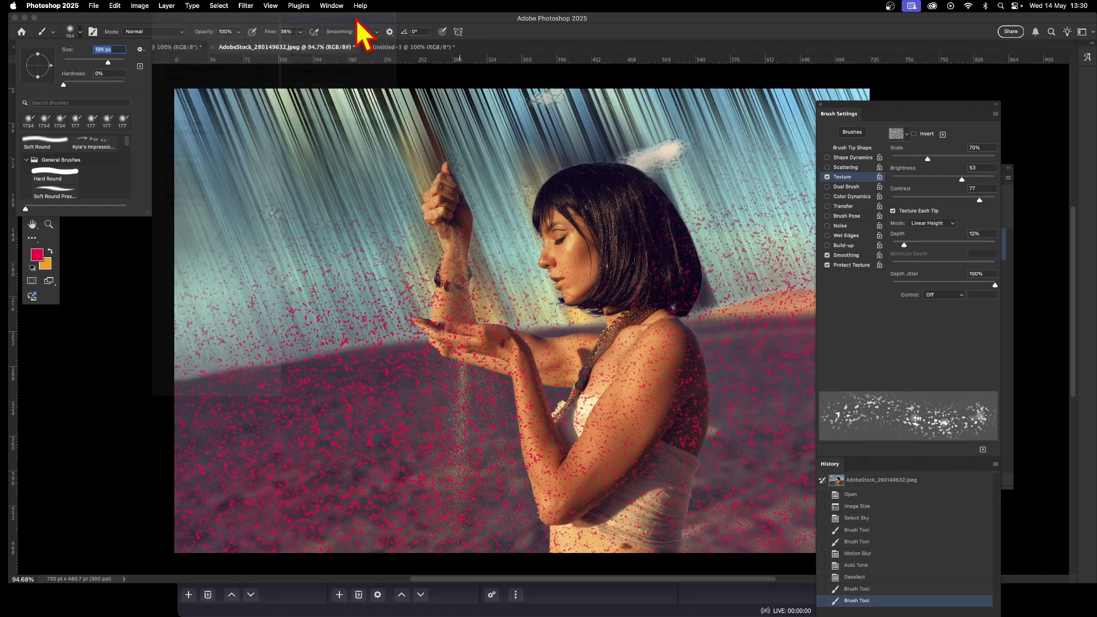
click(470, 186)
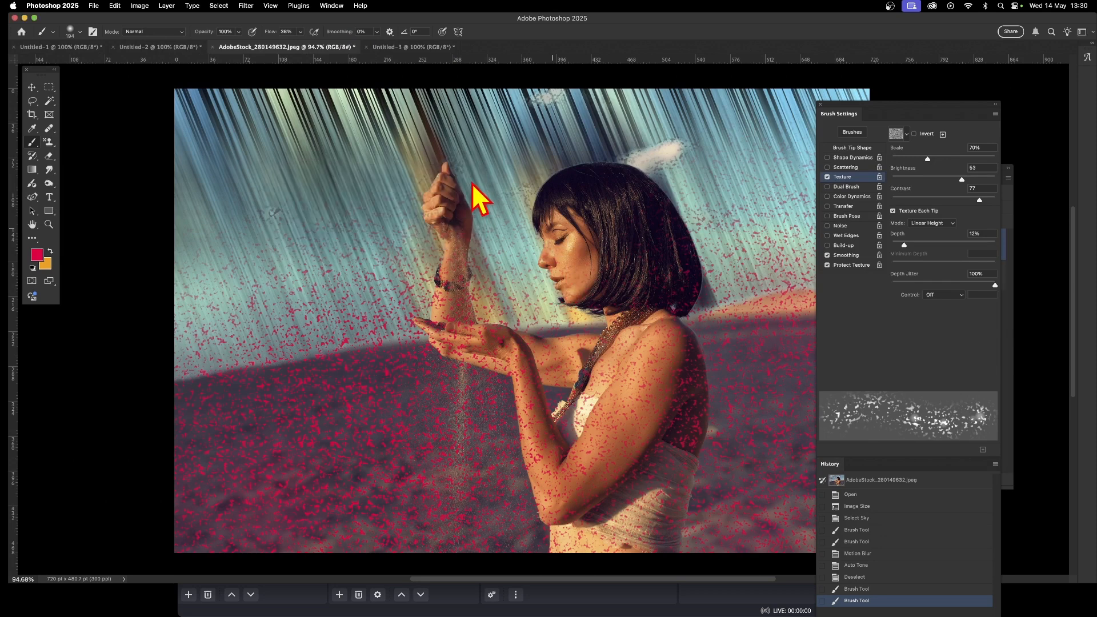
Set the foreground color to near-black (140006) and paint speckles around the raised hand on the new layer.
click(37, 256)
click(404, 225)
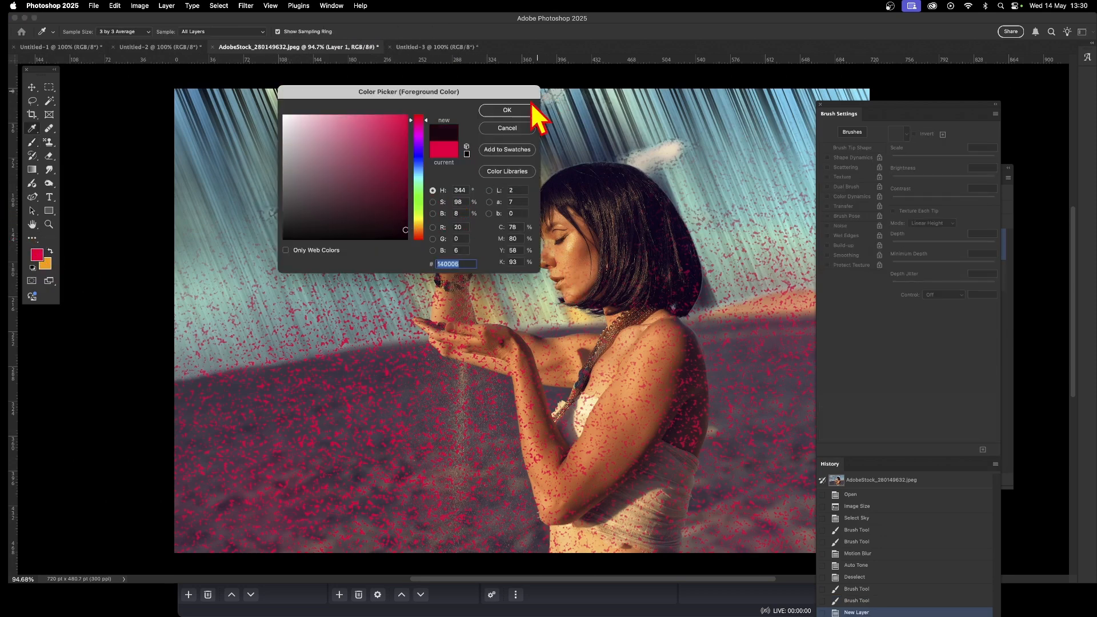
click(523, 109)
mouse_move(477, 206)
mouse_down()
mouse_move(415, 266)
mouse_move(434, 195)
mouse_move(375, 200)
mouse_up()
Enlarge the brush, paint dark speckles across the photo, and set the texture scale to 41% for finer speckles.
click(79, 32)
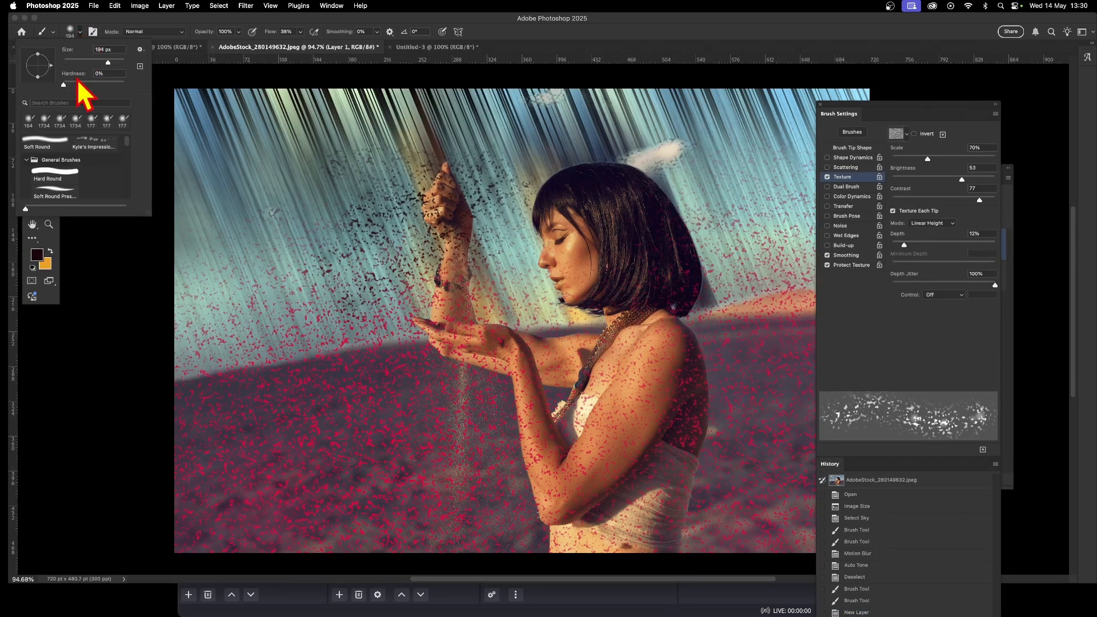
mouse_move(420, 198)
mouse_down()
mouse_move(445, 150)
mouse_move(353, 276)
mouse_move(480, 228)
mouse_move(434, 351)
mouse_move(660, 252)
mouse_up()
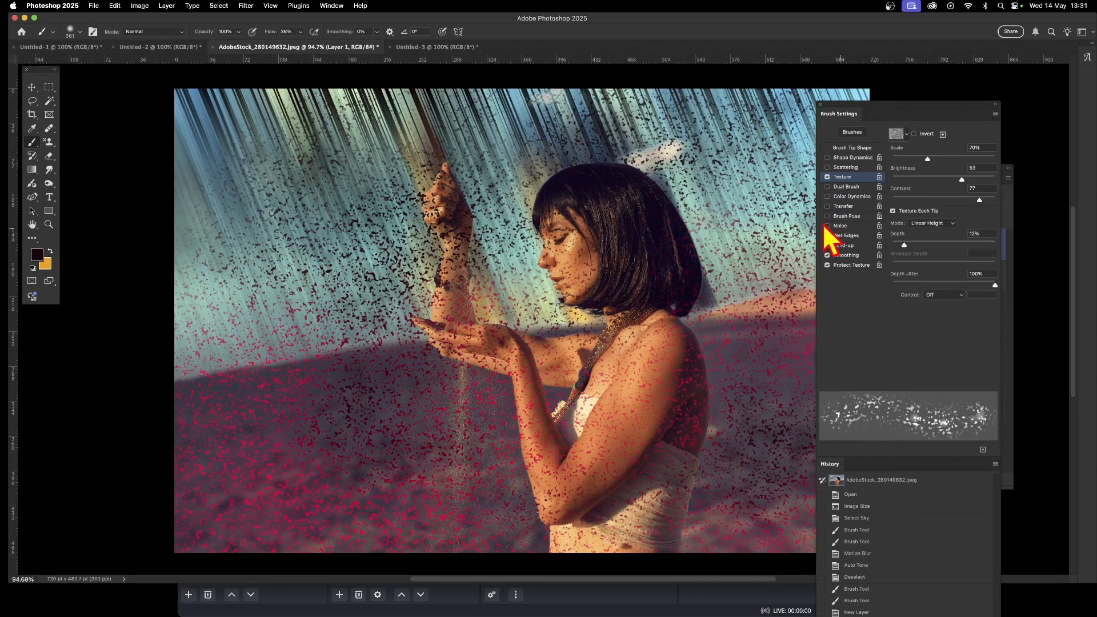
drag(920, 158, 912, 159)
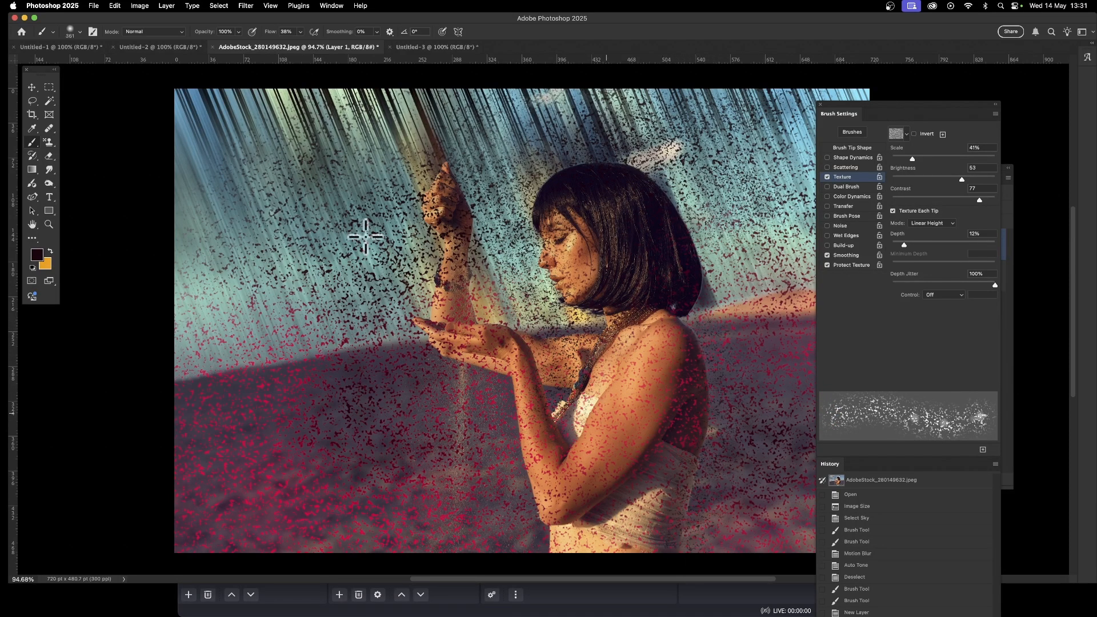
Switch to the Move tool, shift the Brush Settings and History panels aside, and bring the Layers panel into full view.
click(32, 87)
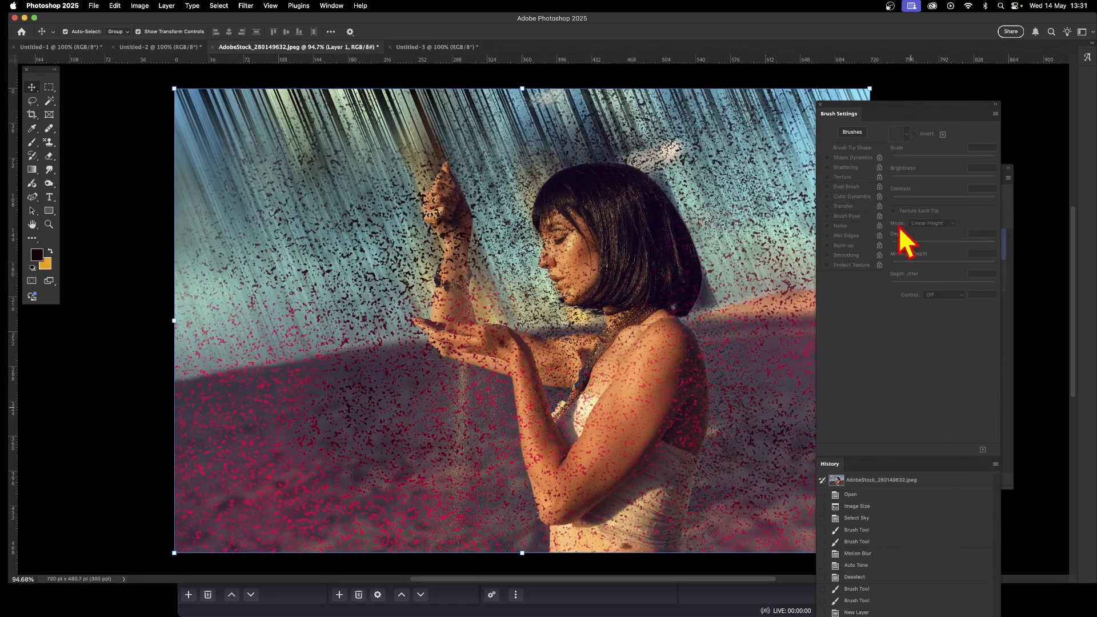
drag(858, 117, 986, 131)
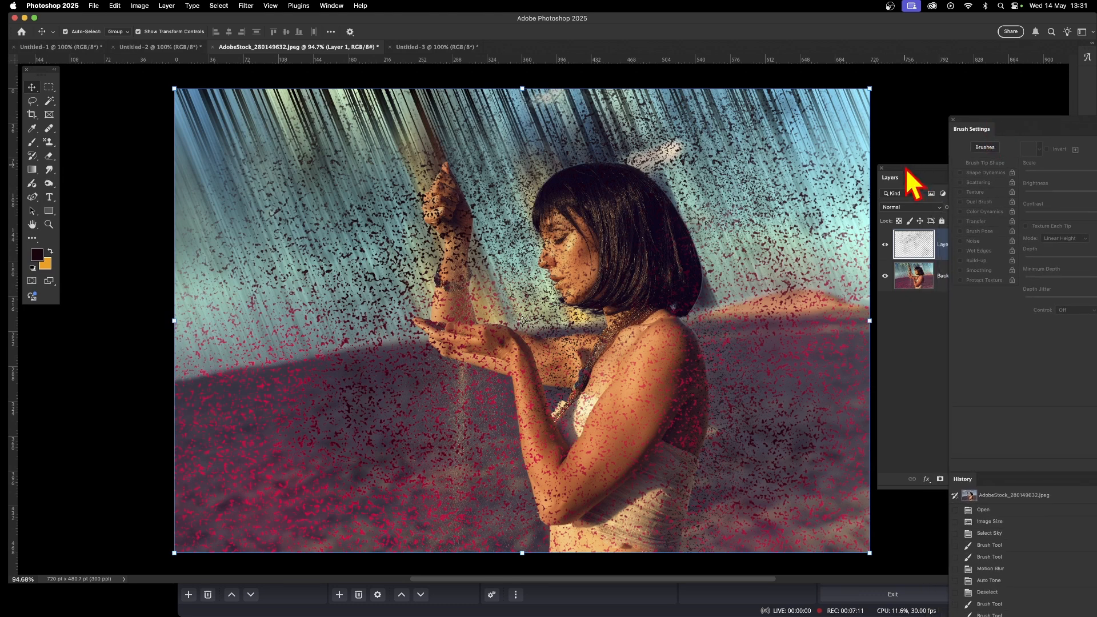
click(900, 173)
drag(923, 177, 769, 116)
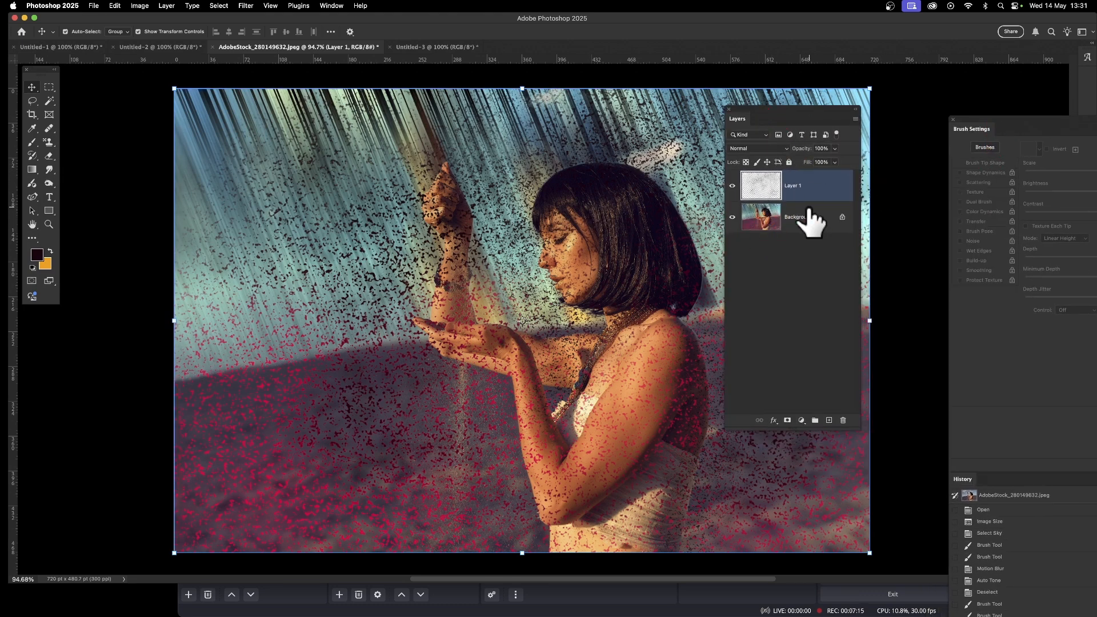
Shift the speckle layer up and to the left and scale it to about 120%.
drag(437, 169, 400, 152)
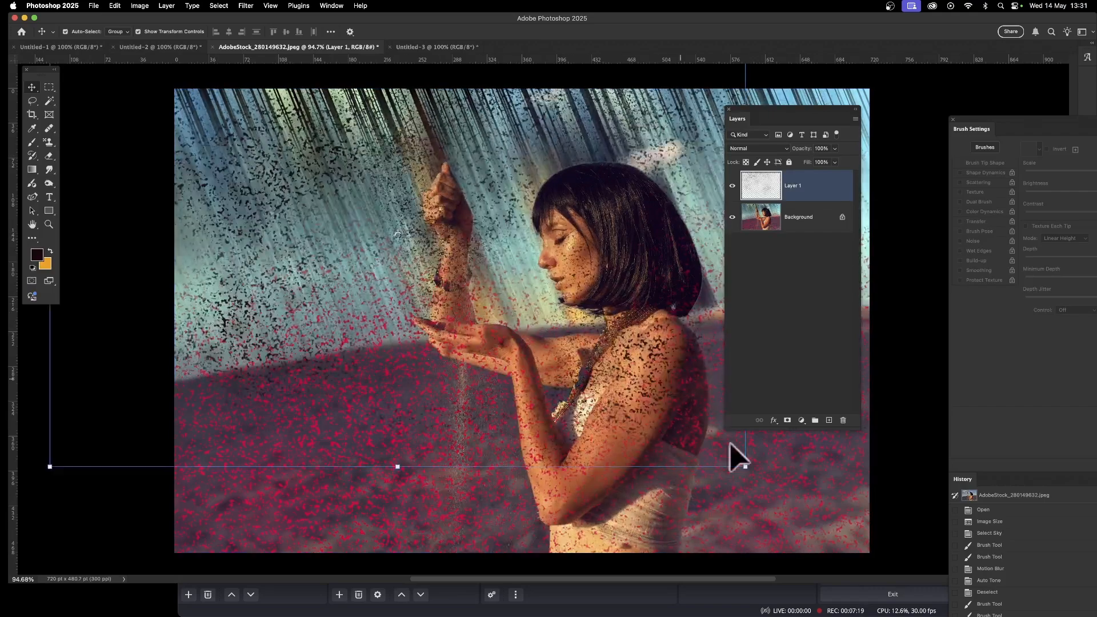
drag(746, 466, 879, 576)
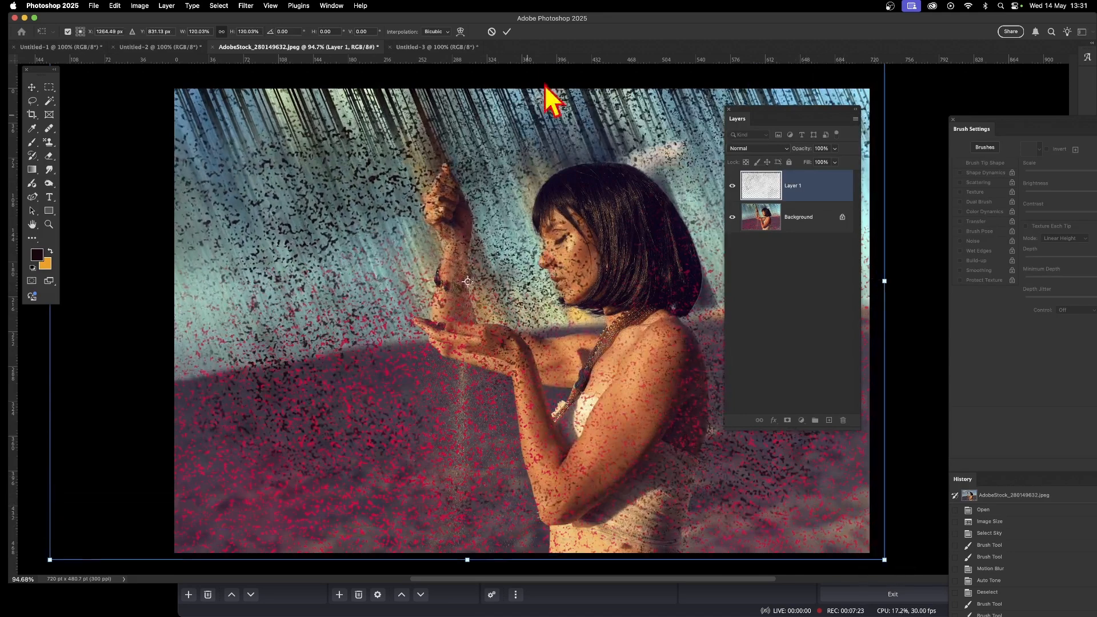
click(507, 32)
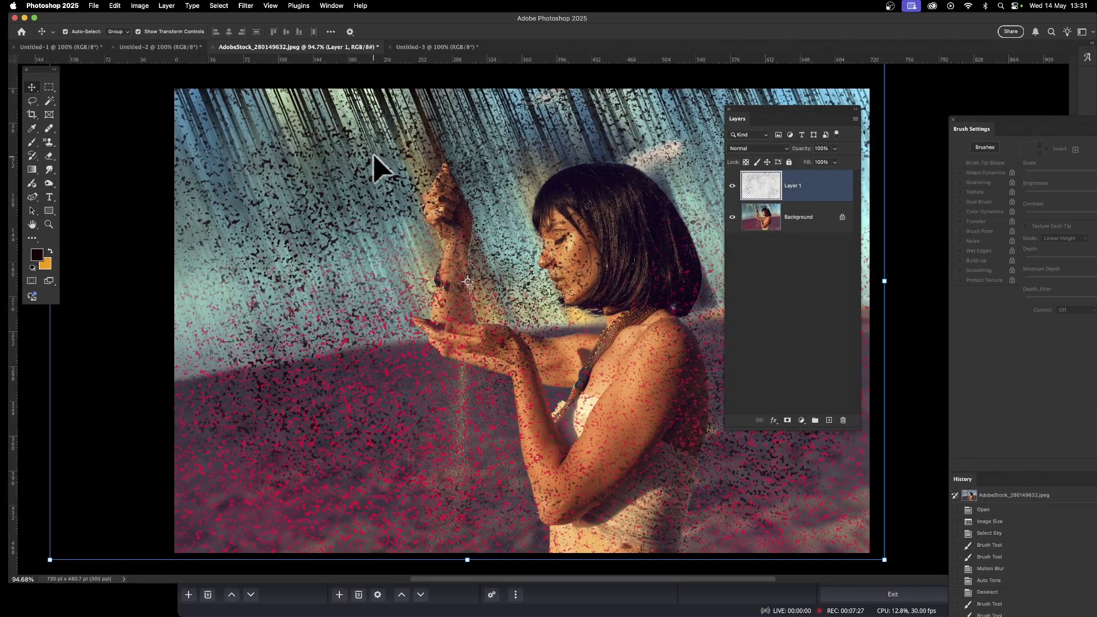
Duplicate the speckle layer with an offset, select both speckle layers, and shift them slightly over the photo.
key(super+j)
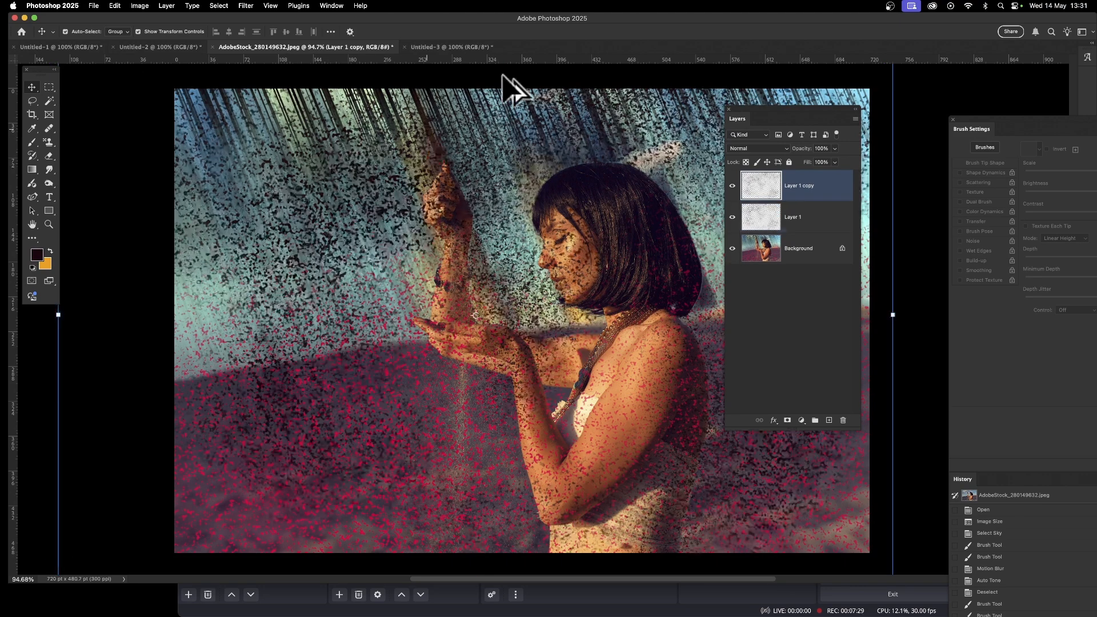
key(shift+alt+bracketleft)
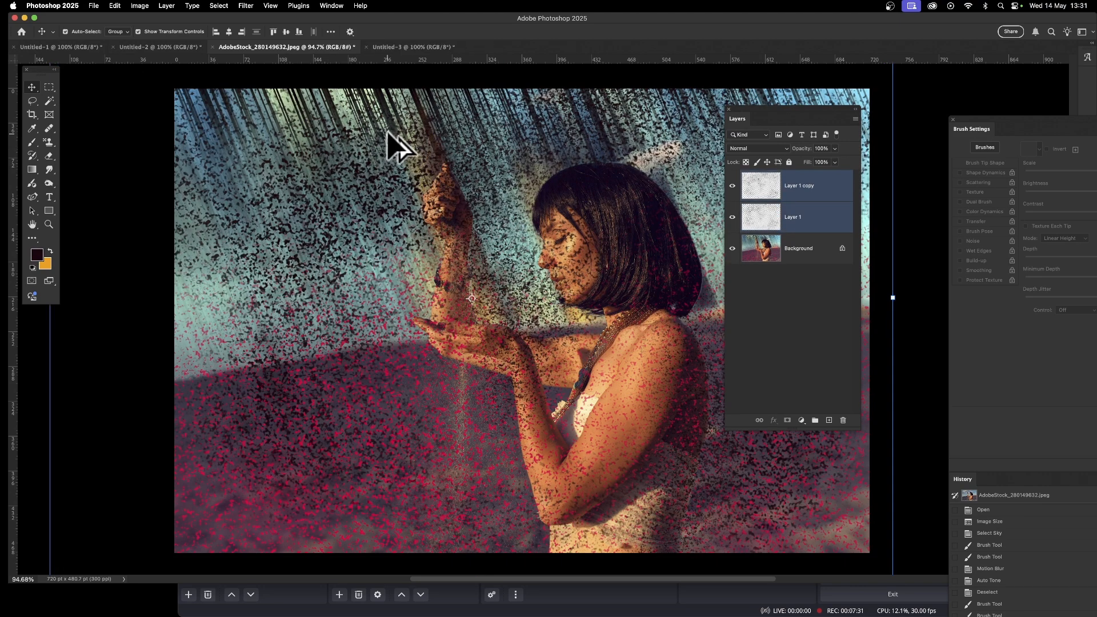
drag(388, 135, 419, 121)
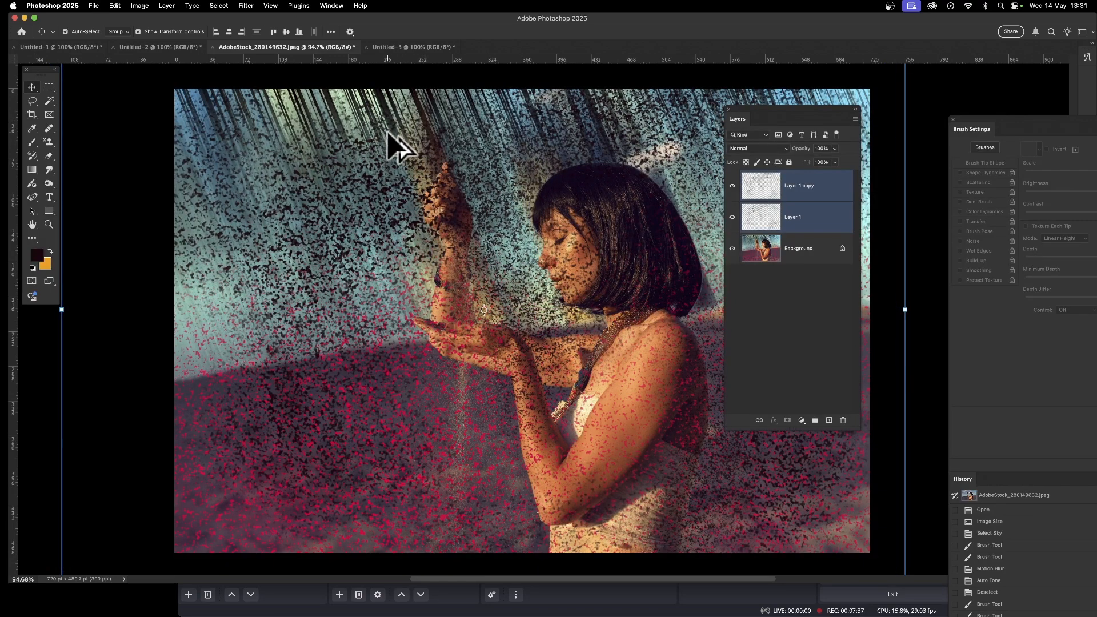
Select only the uppermost speckle layer and duplicate it with the default copy name.
click(811, 187)
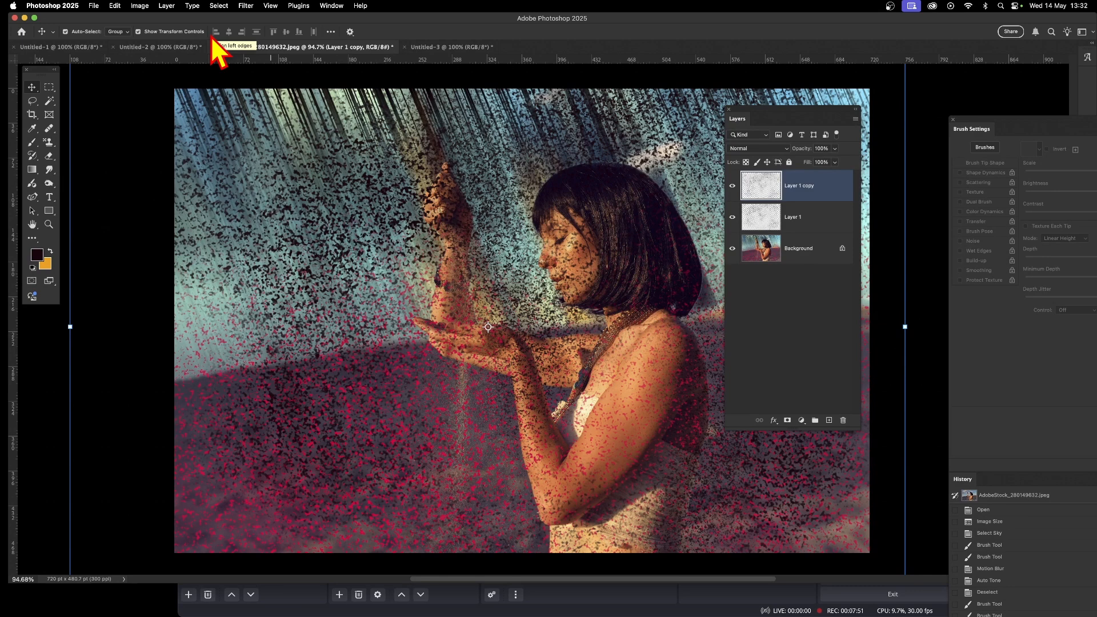
click(172, 5)
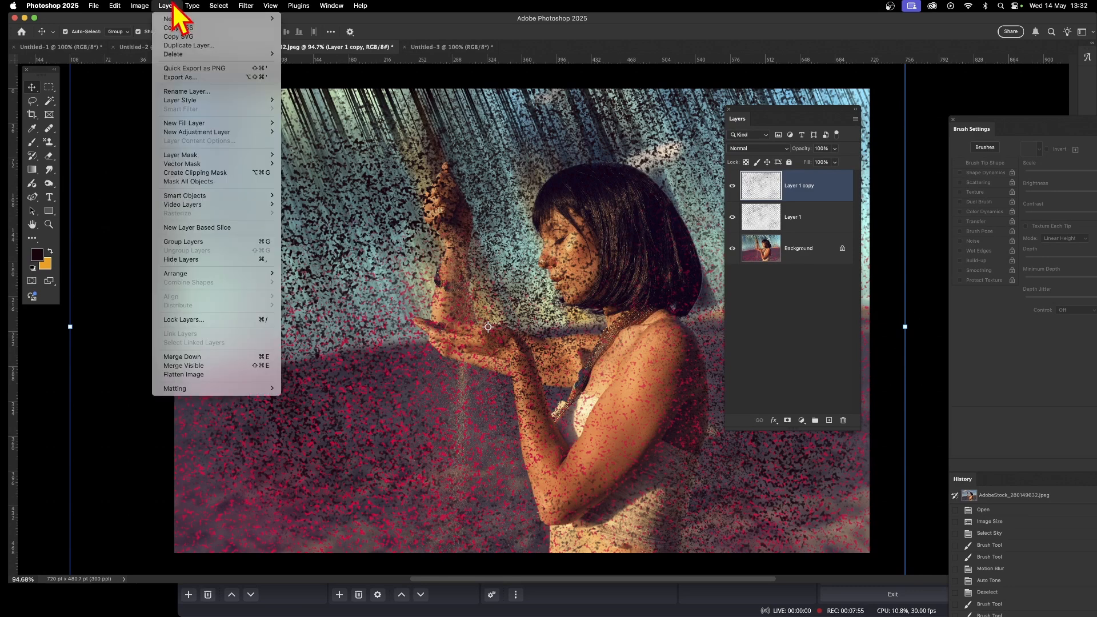
click(190, 45)
click(559, 179)
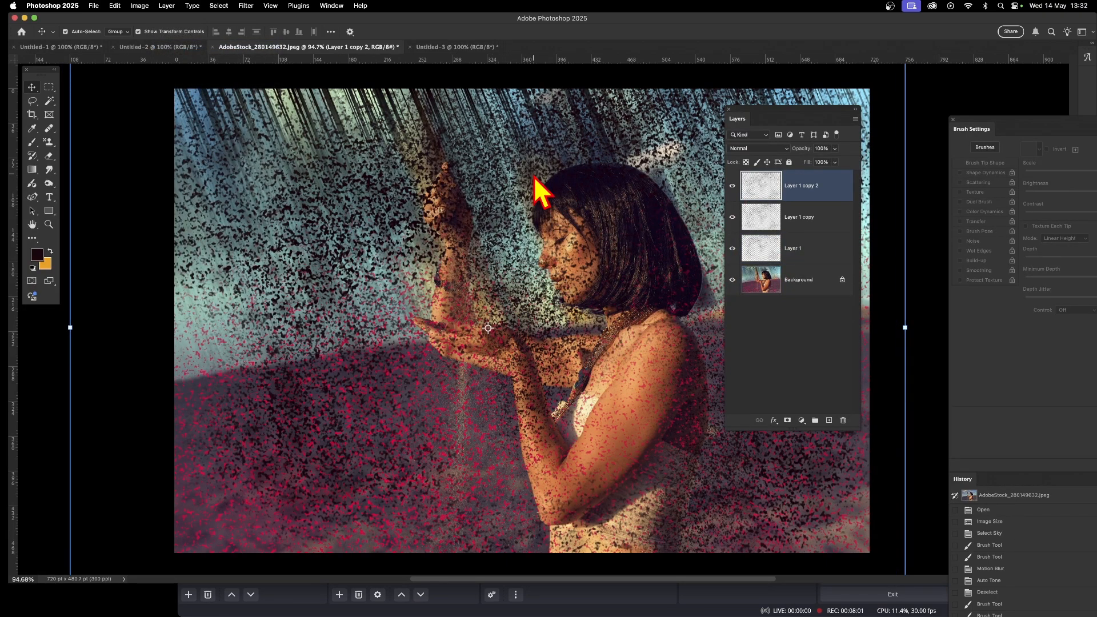
Nudge the new speckle copy straight down in small increments and keep only that layer selected.
key(Down)
key(Down)
key(Down)
key(Down)
key(Down)
key(Down)
key(Down)
key(Down)
key(Down)
key(Down)
key(Down)
key(Down)
key(Down)
key(Down)
key(Down)
key(Down)
key(Down)
key(Down)
key(Down)
key(Down)
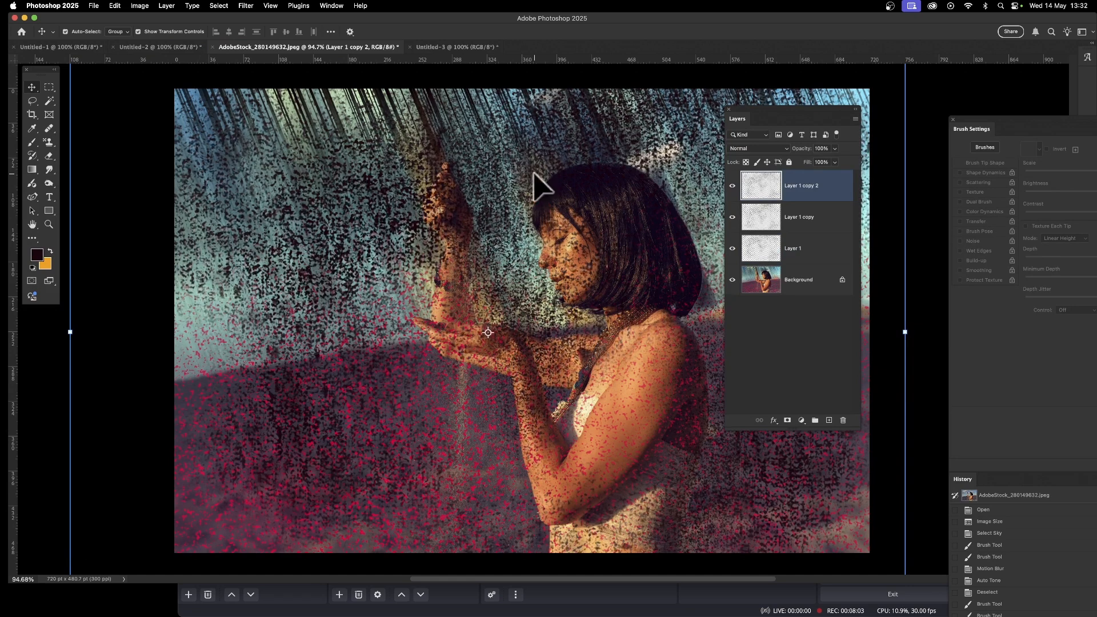
shift+click(579, 170)
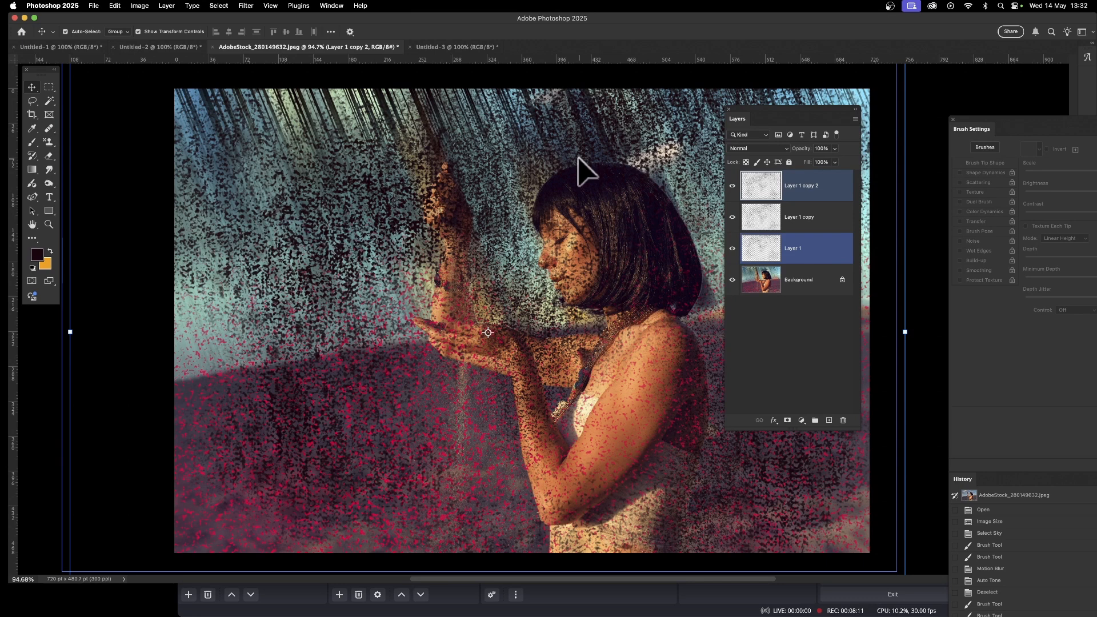
click(579, 170)
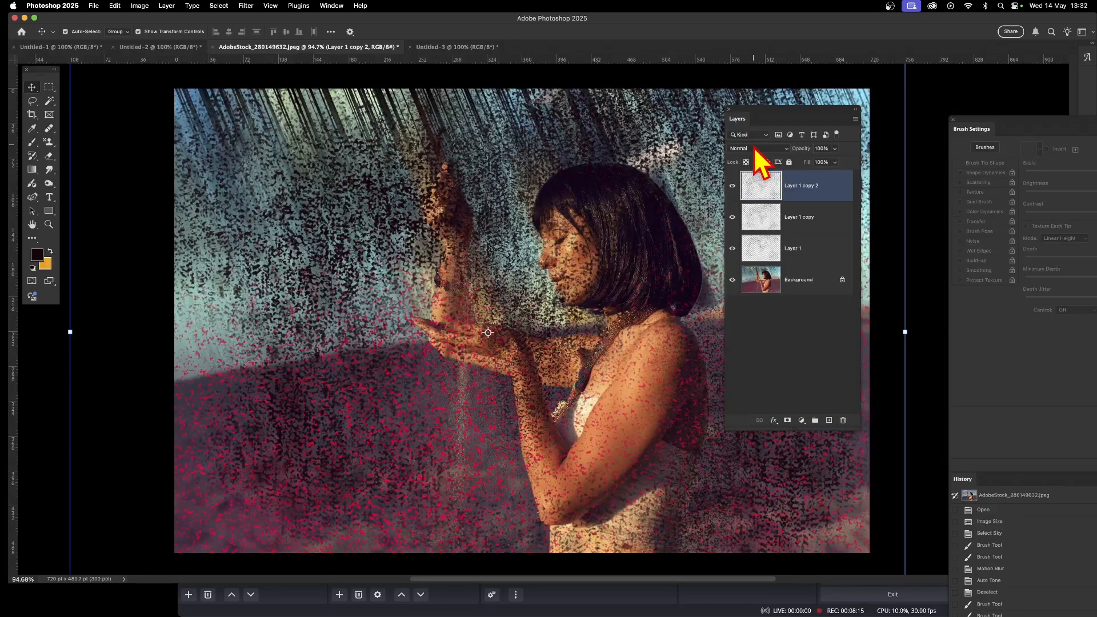
Set the blend mode of the Layer 1 copy 2 speckle layer to Hard Mix.
click(752, 150)
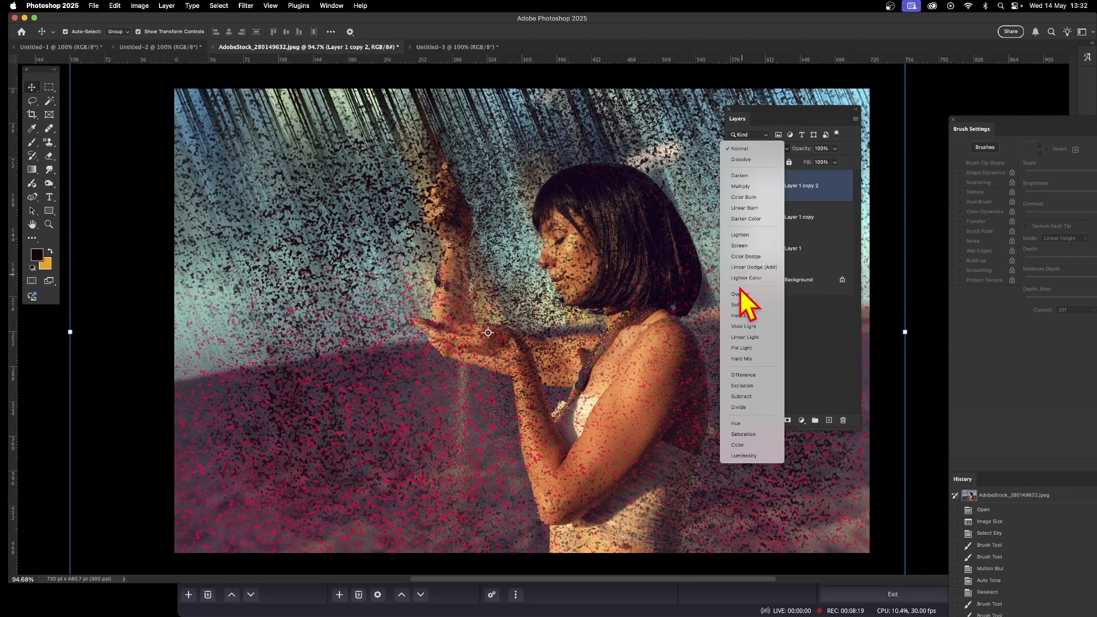
click(752, 375)
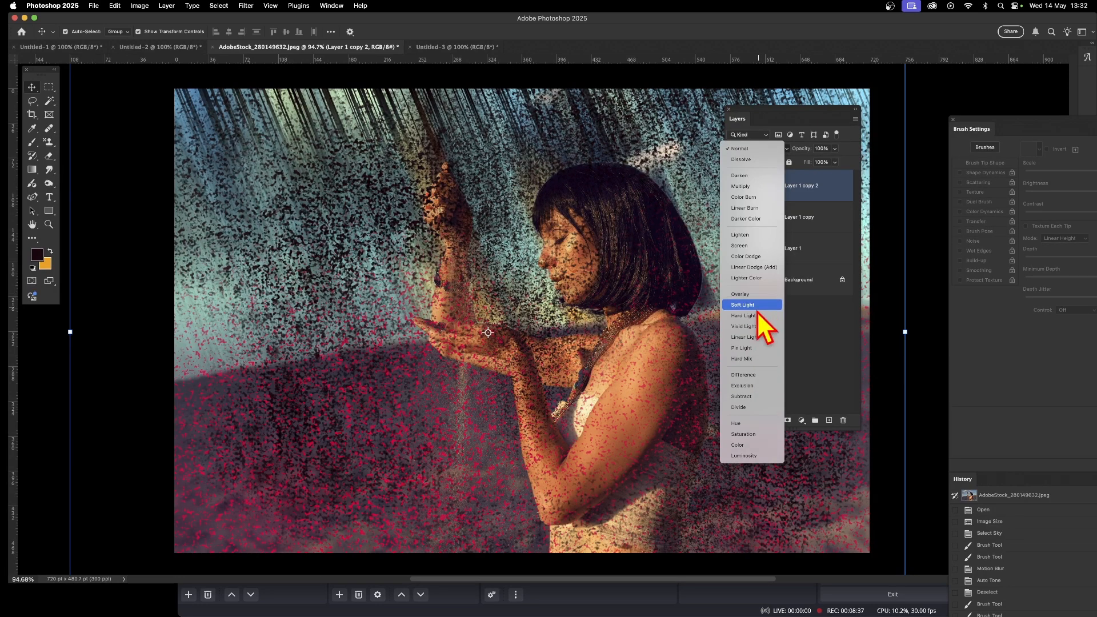
click(746, 359)
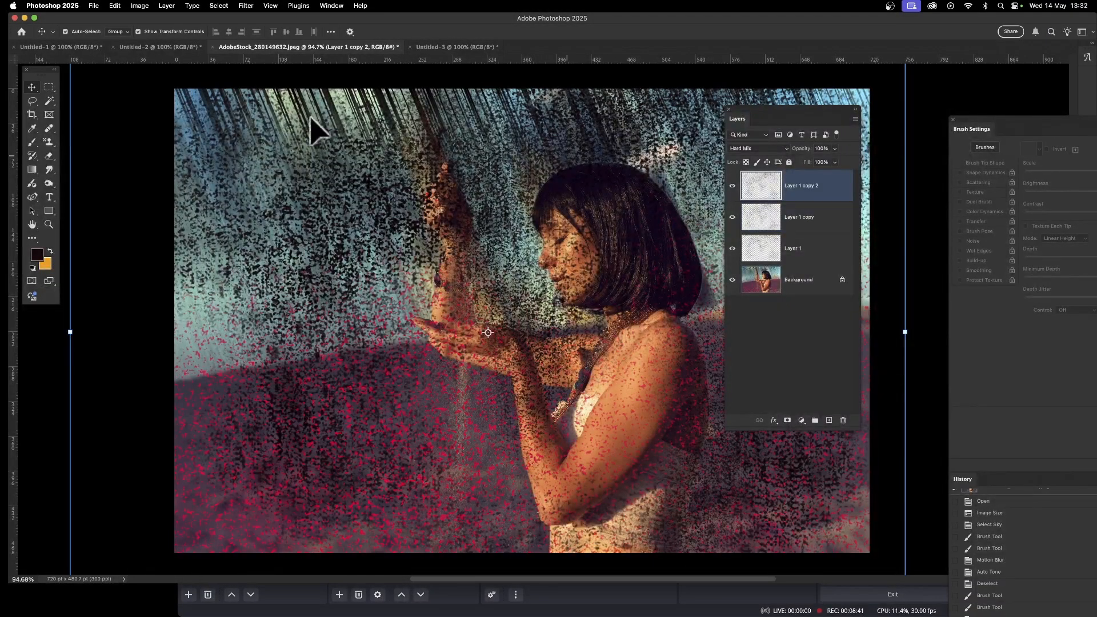
Apply a Wave distortion to Layer 1 copy 2 with one generator, wavelength 228 to 229 and amplitude 5 to 275.
click(246, 6)
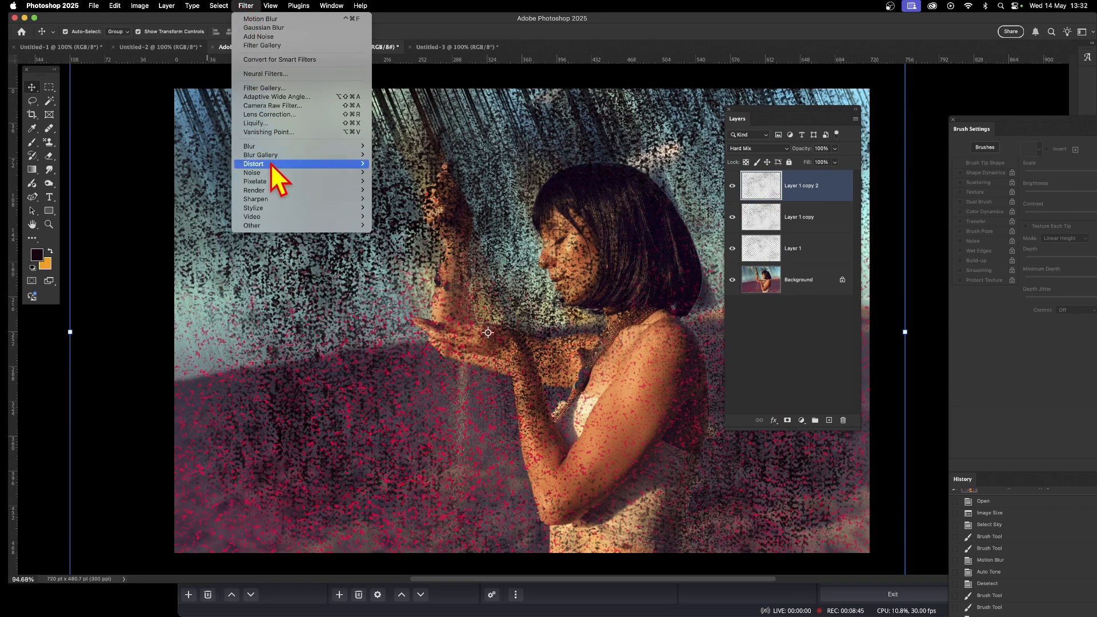
mouse_move(275, 165)
click(414, 227)
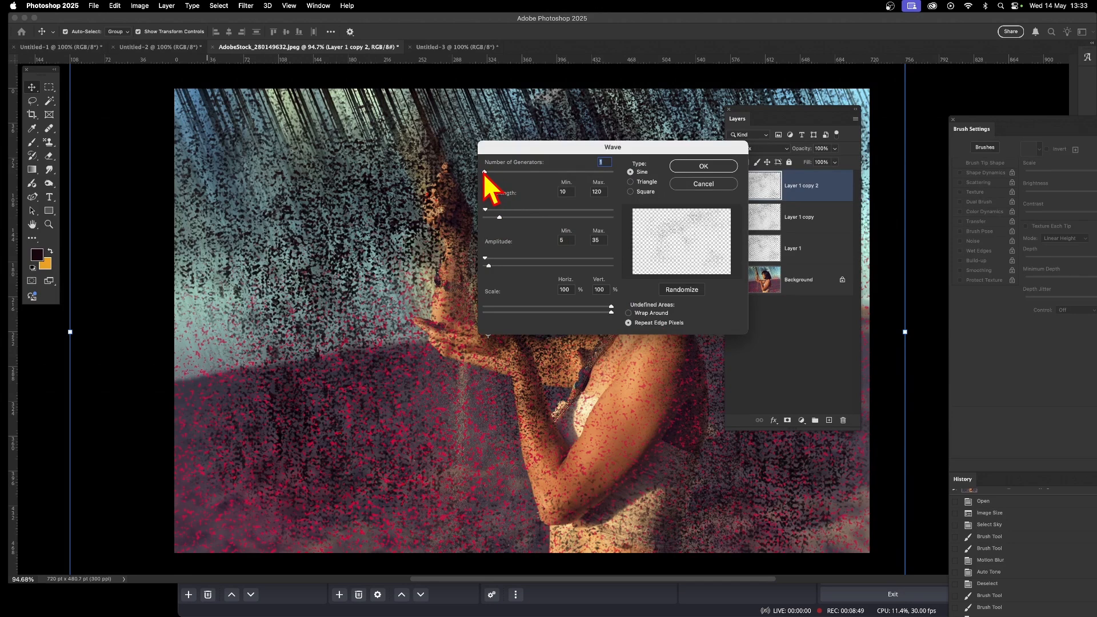
drag(504, 211, 513, 213)
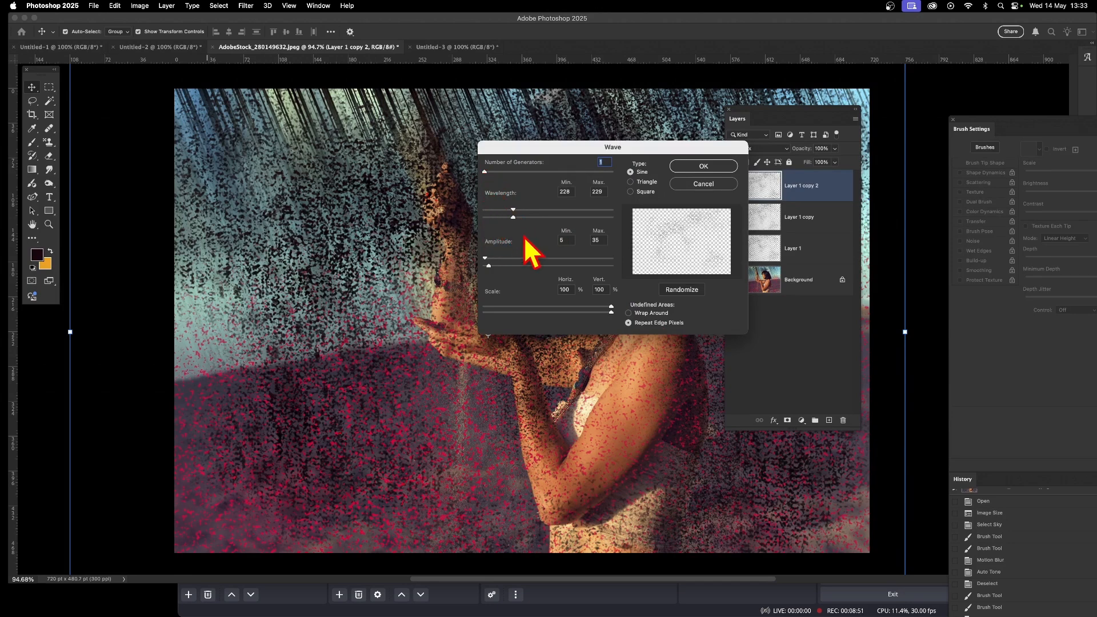
drag(507, 267, 521, 267)
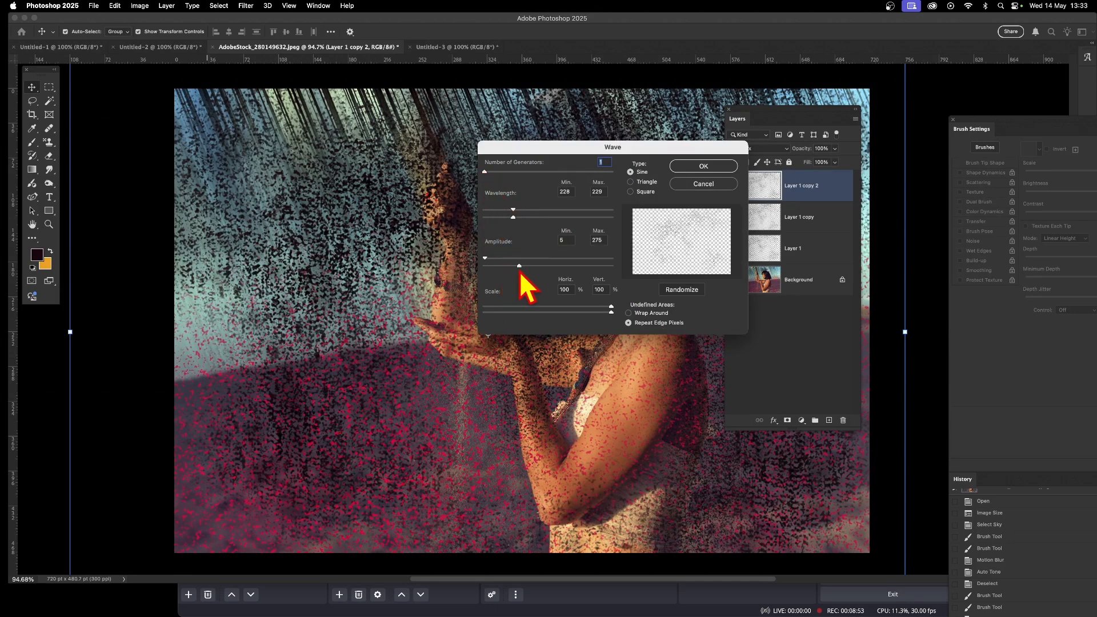
click(699, 166)
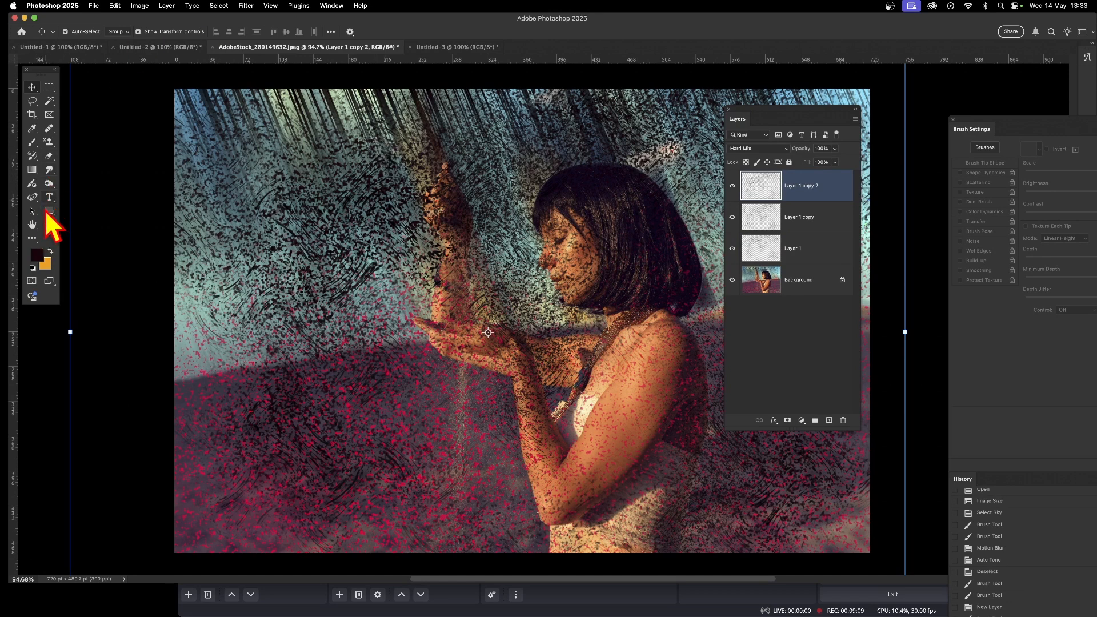
Switch to the Brush tool and set the foreground colour to white.
click(33, 143)
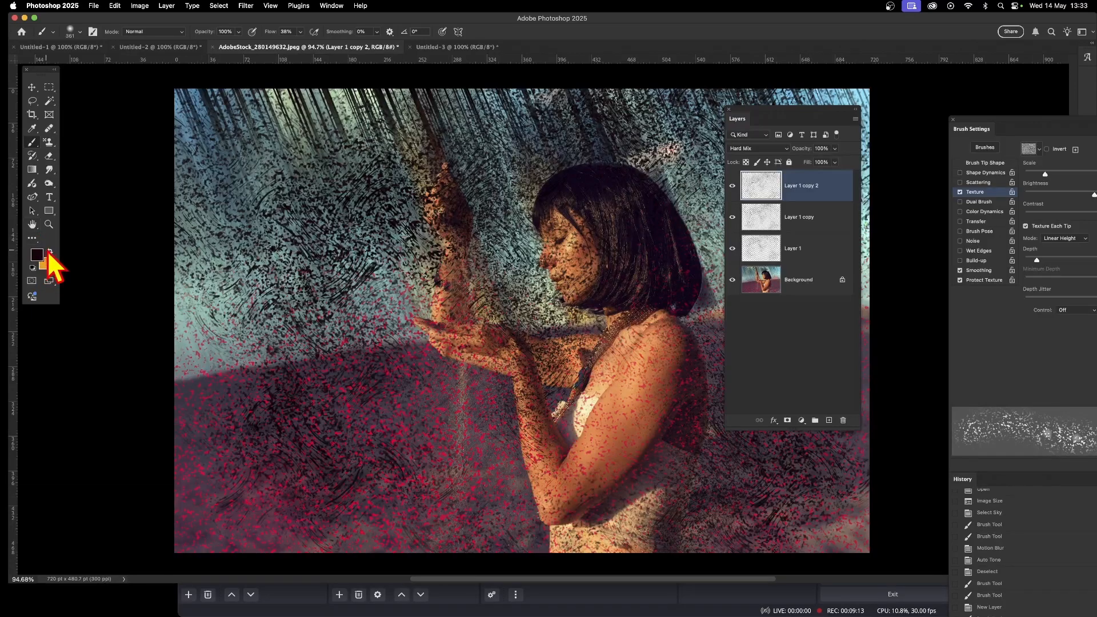
click(38, 255)
drag(307, 143, 252, 103)
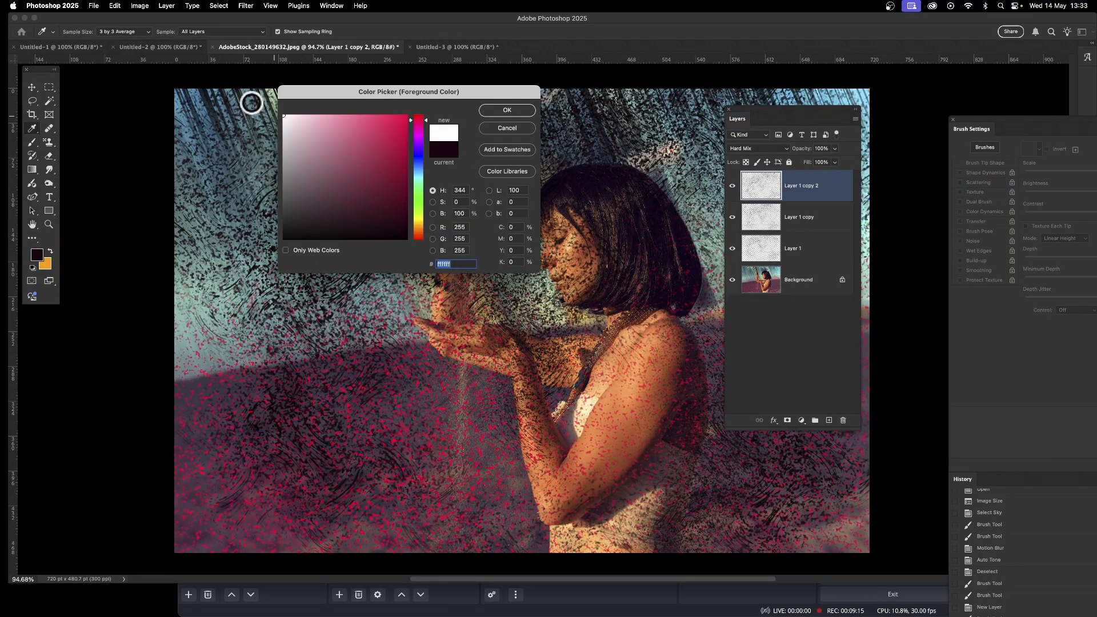
click(510, 110)
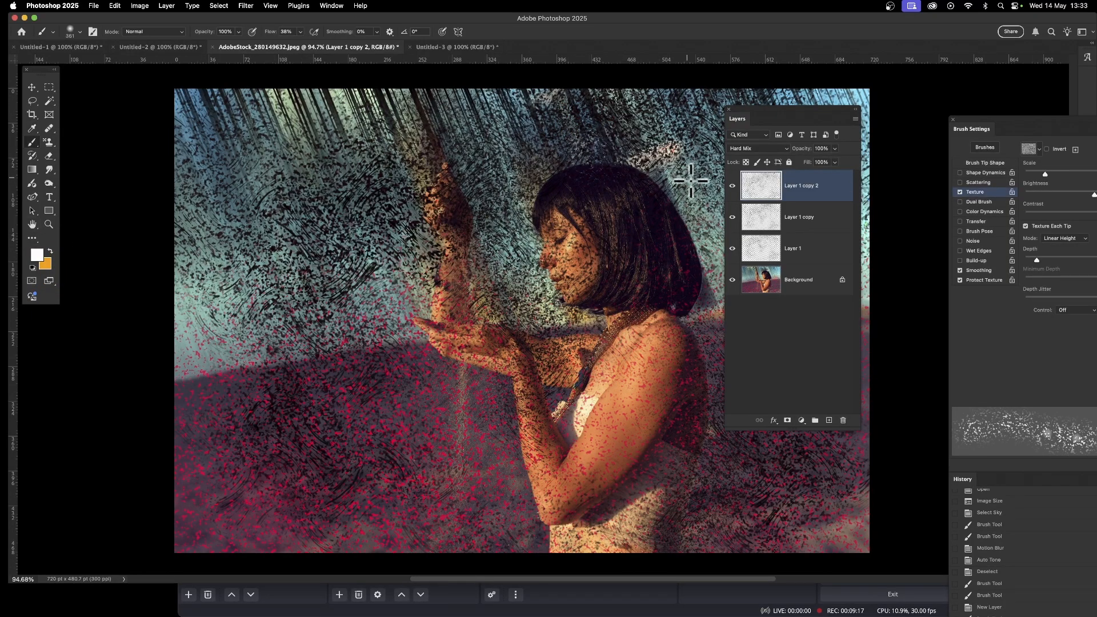
Paint fine white speckles down the back of the woman's hair and behind her shoulder, then across her neck and chest.
mouse_move(690, 181)
mouse_down()
mouse_move(709, 212)
mouse_move(652, 162)
mouse_move(698, 204)
mouse_move(676, 213)
mouse_move(707, 287)
mouse_move(680, 310)
mouse_move(709, 239)
mouse_move(703, 337)
mouse_move(717, 453)
mouse_move(699, 519)
mouse_move(699, 452)
mouse_move(690, 562)
mouse_up()
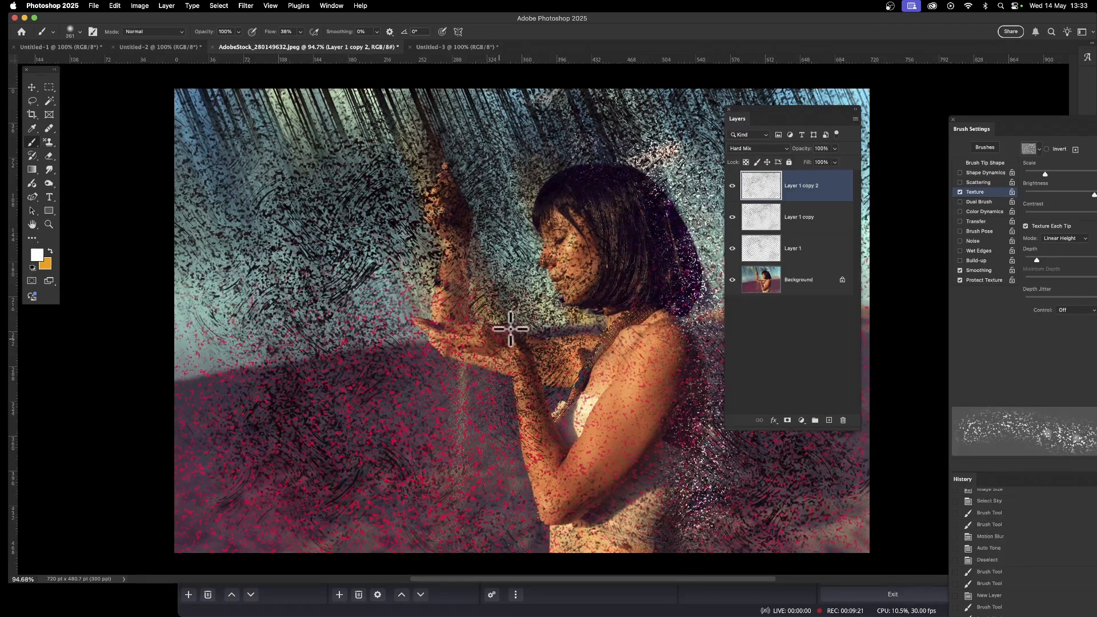
drag(583, 380, 598, 365)
drag(611, 314, 568, 401)
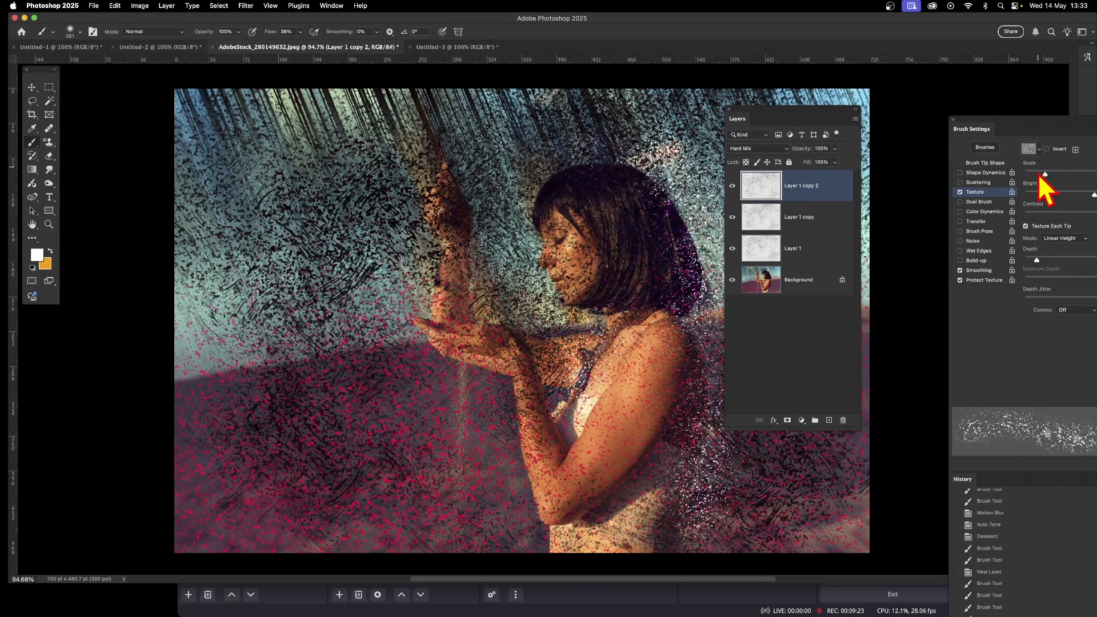
Increase the brush texture scale and paint coarser white speckles over the chest, above the head, behind the back and around the arms.
drag(1042, 175, 1072, 176)
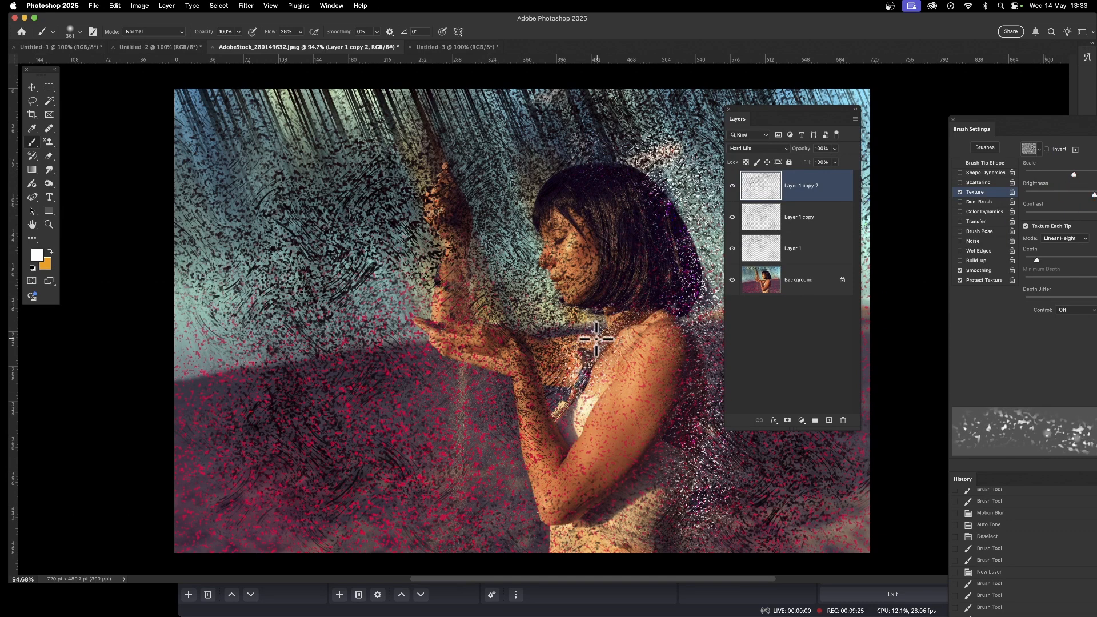
mouse_move(596, 338)
mouse_down()
mouse_move(580, 376)
mouse_move(577, 327)
mouse_move(535, 318)
mouse_up()
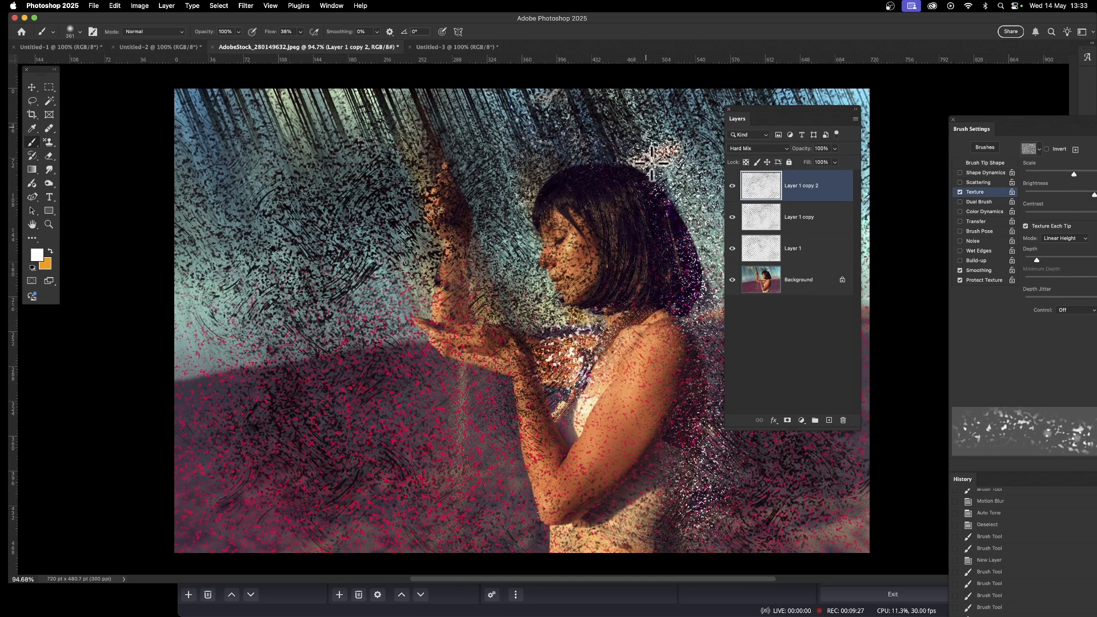
mouse_move(651, 161)
mouse_down()
mouse_move(673, 154)
mouse_move(580, 139)
mouse_move(672, 136)
mouse_move(671, 170)
mouse_up()
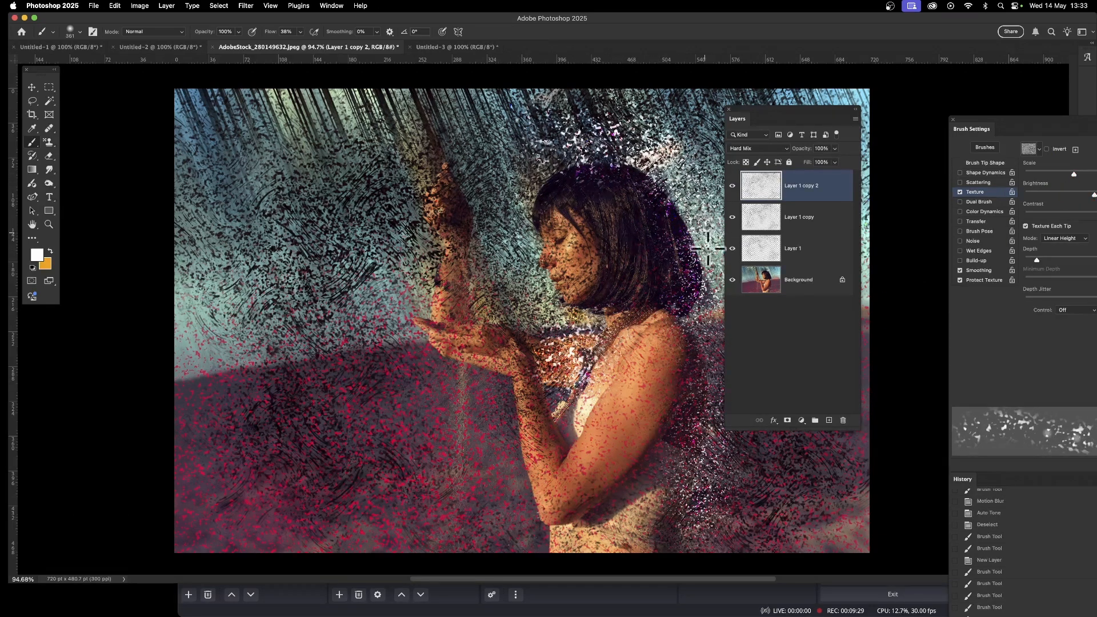
mouse_move(709, 248)
mouse_down()
mouse_move(703, 533)
mouse_move(527, 539)
mouse_move(499, 421)
mouse_move(537, 496)
mouse_move(493, 374)
mouse_move(391, 361)
mouse_move(403, 311)
mouse_up()
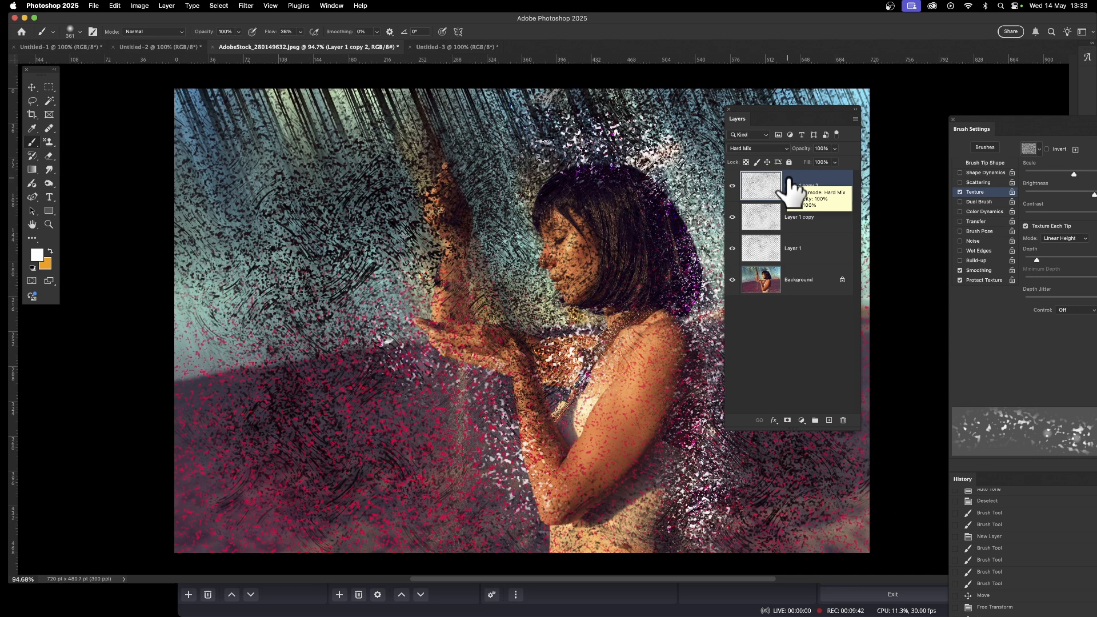
Add a Bevel & Emboss effect to Layer 1 copy 2, keeping Outer Bevel, 115% depth, 10 px size and 4 px soften.
click(774, 421)
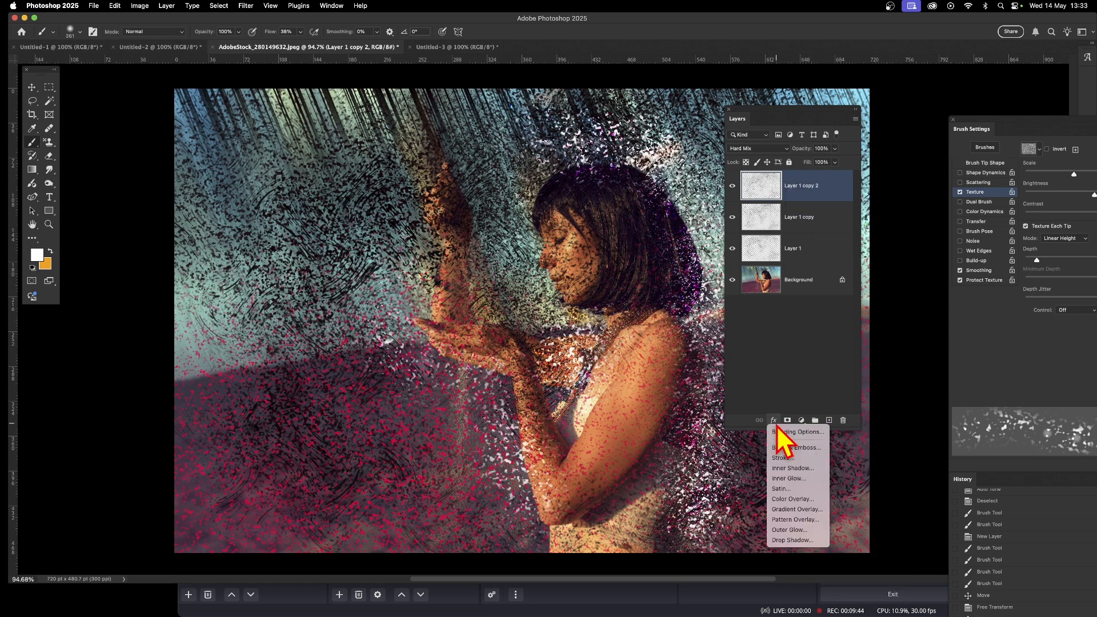
click(800, 448)
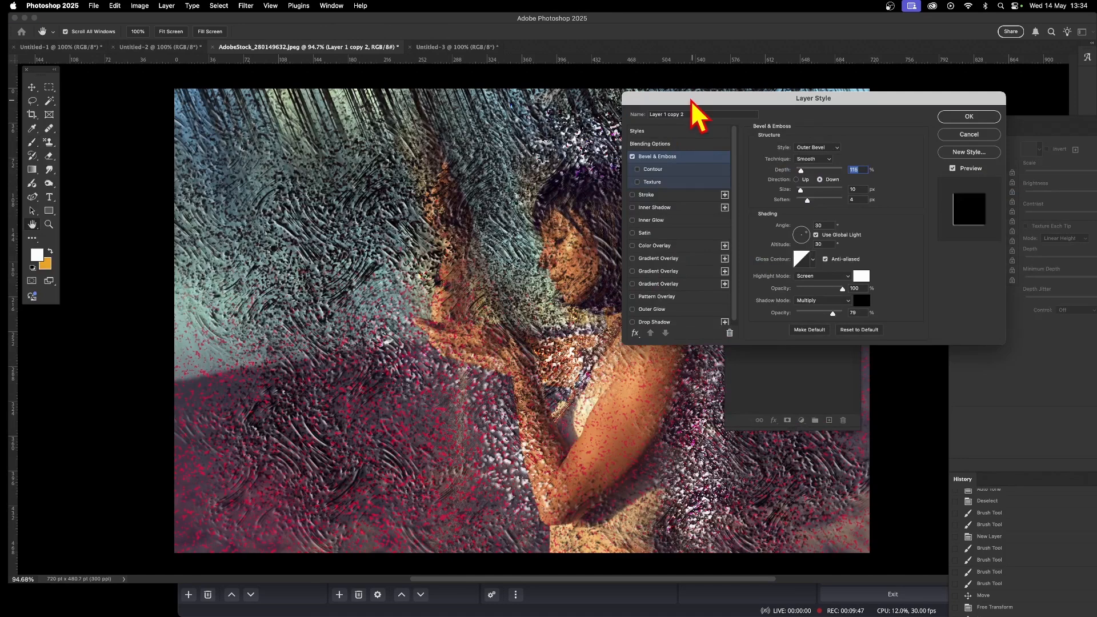
drag(692, 101, 775, 75)
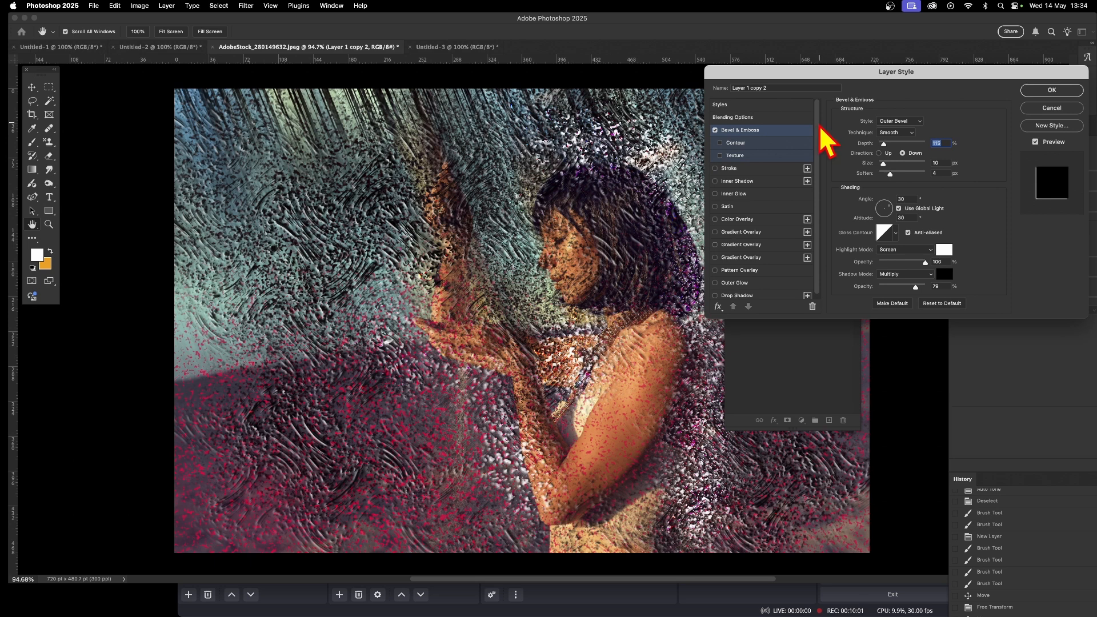
click(1052, 90)
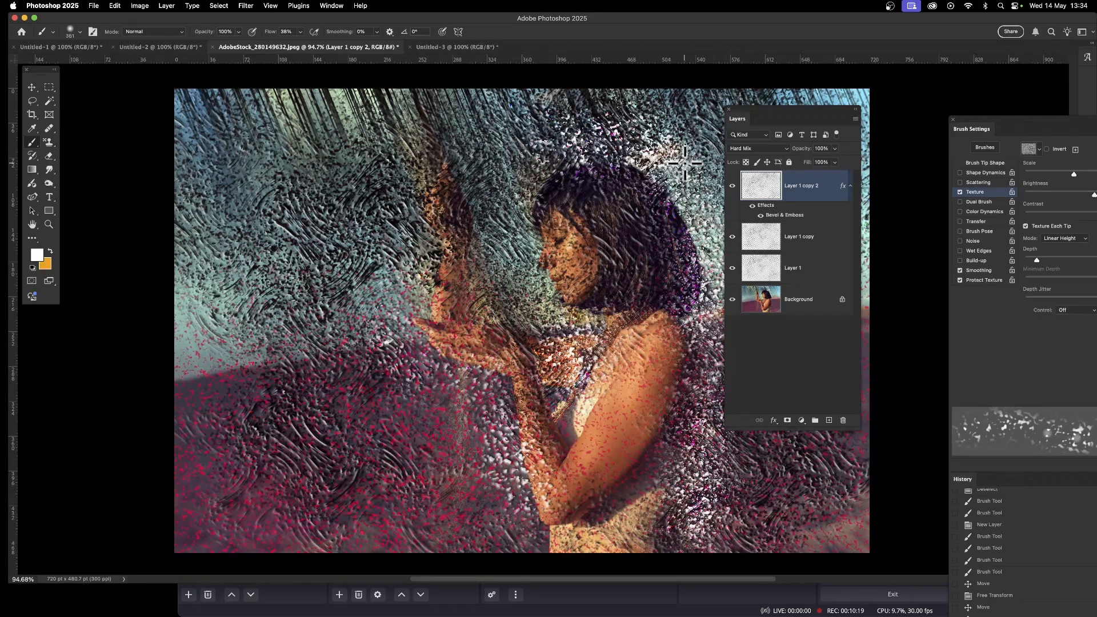
Add Bevel & Emboss to Layer 1 copy with depth 281%, soften 14 px, light angle 45° and altitude 48°.
click(770, 244)
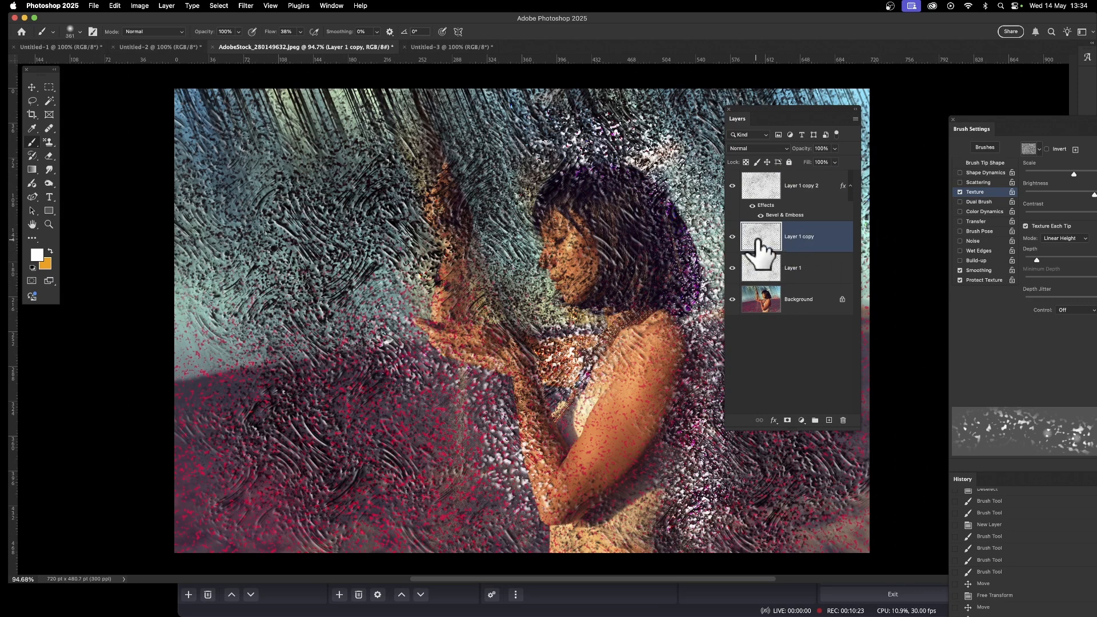
click(774, 422)
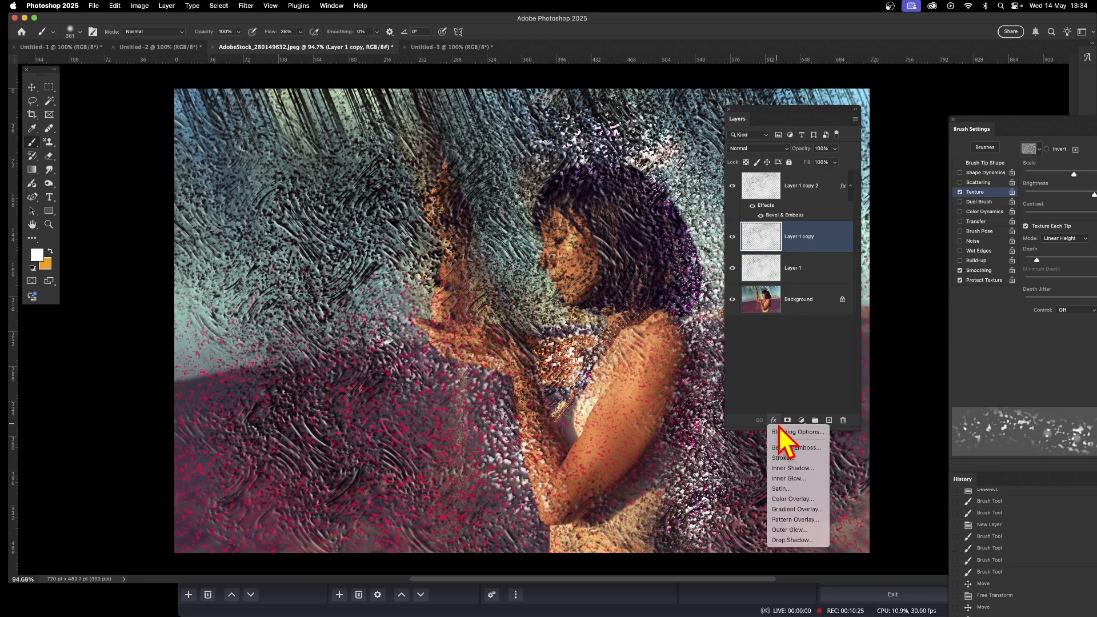
click(801, 449)
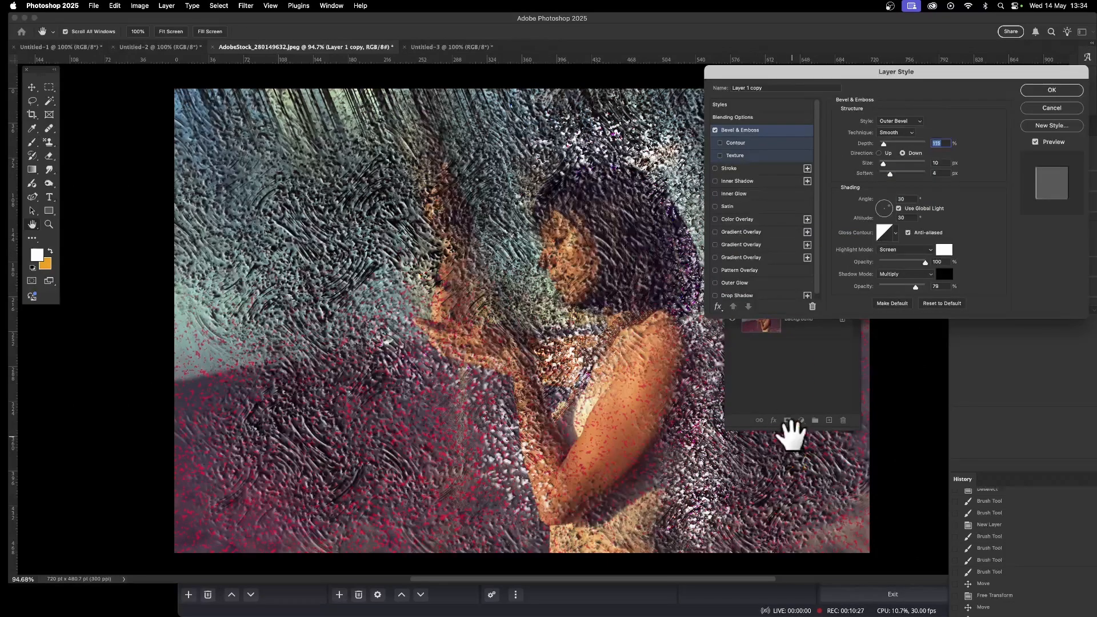
drag(884, 143, 900, 145)
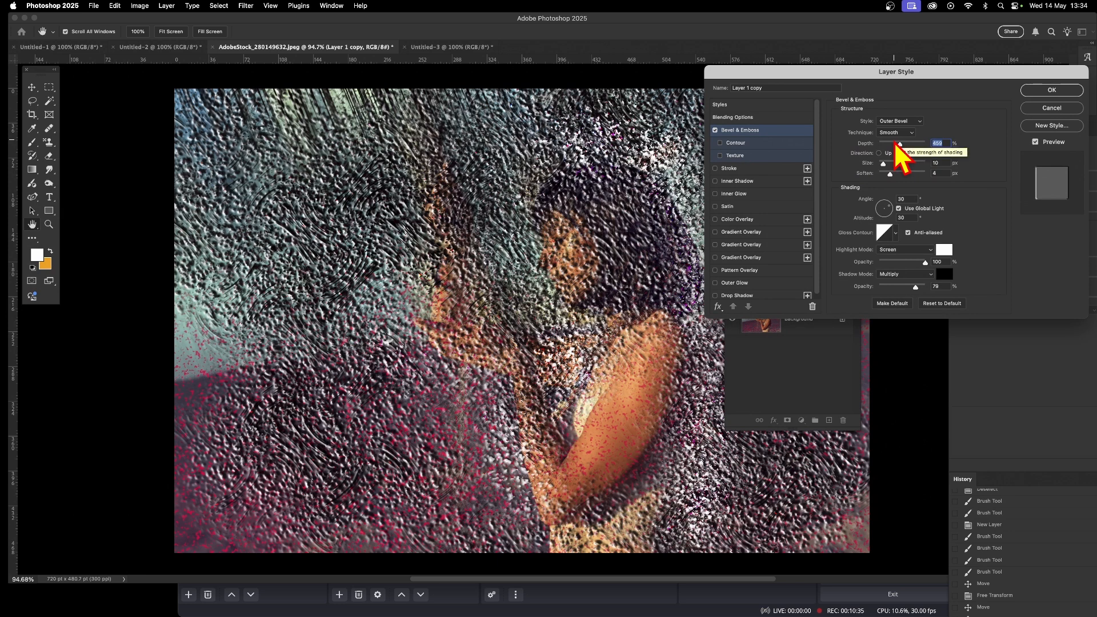
drag(900, 144, 919, 175)
click(891, 212)
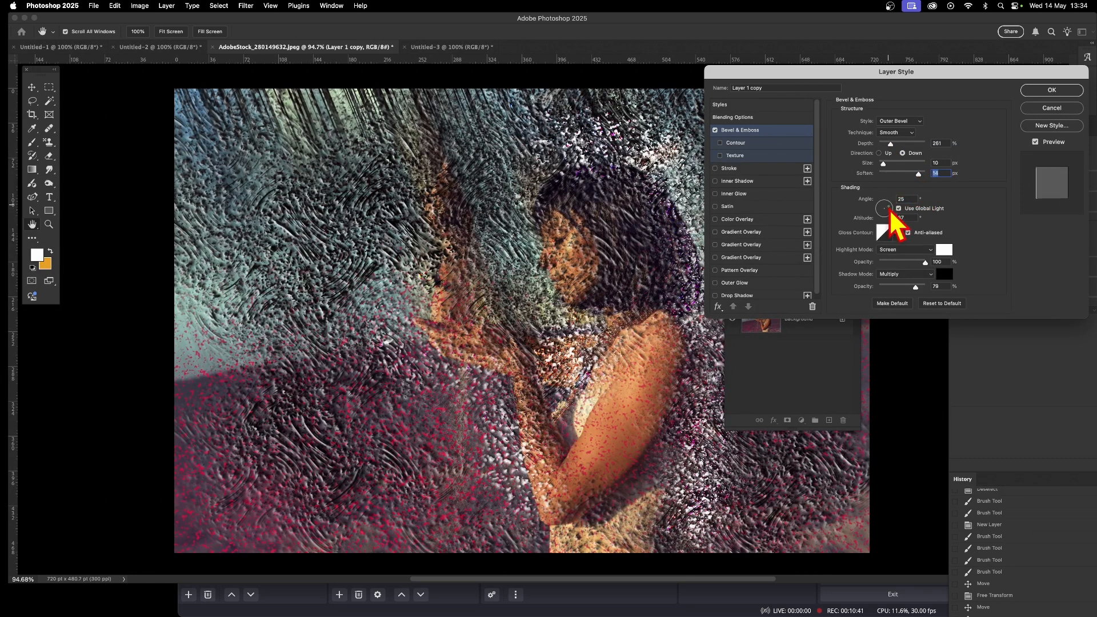
click(888, 211)
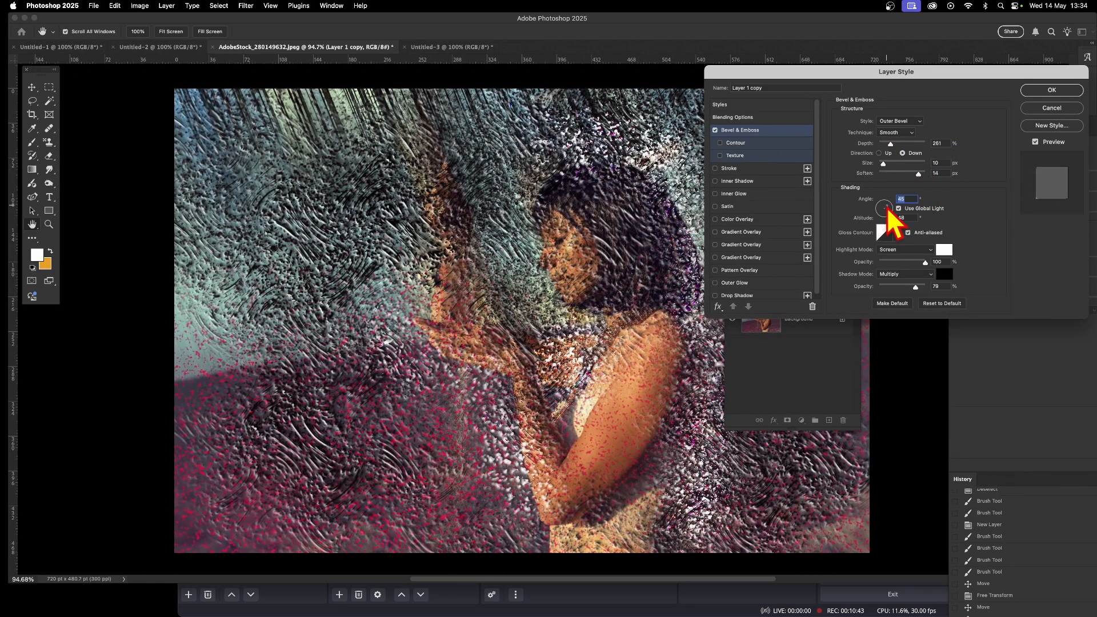
Change the Bevel & Emboss highlight colour of Layer 1 copy from white to a strong red.
click(948, 250)
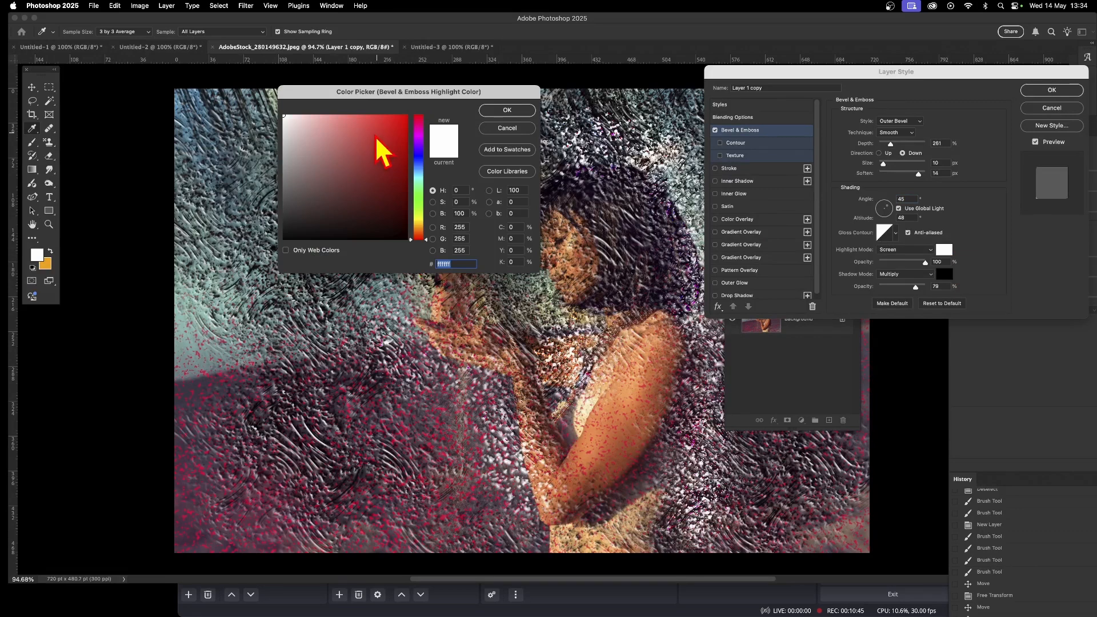
click(393, 128)
click(492, 110)
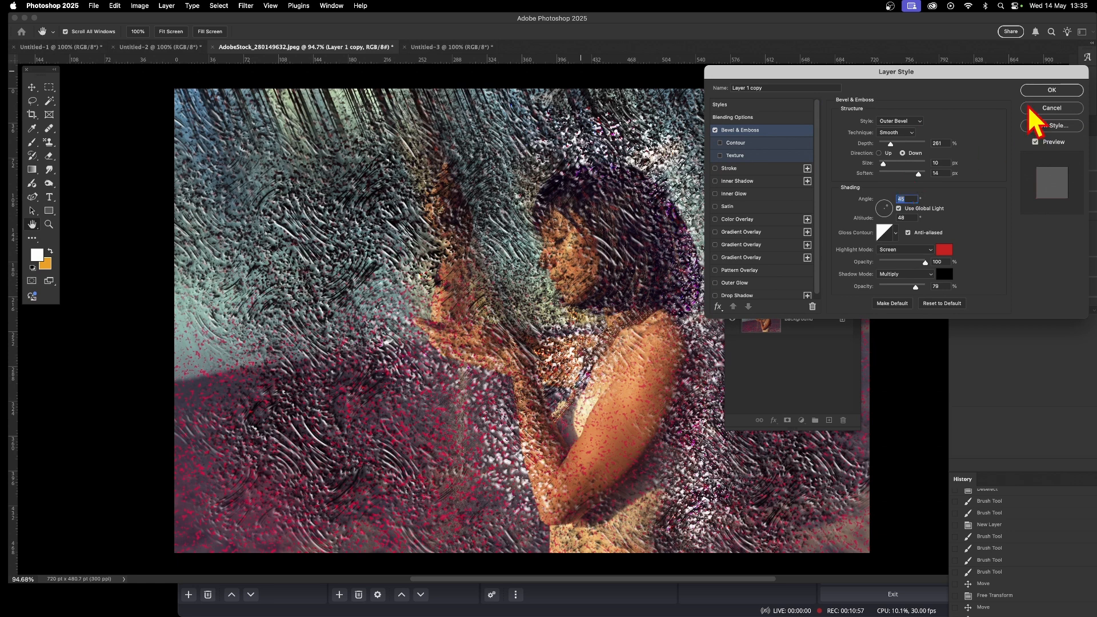
Accept the bevel settings, paint more speckles over the figure on Layer 1 copy, and apply the Motion Blur filter to that layer.
click(1052, 90)
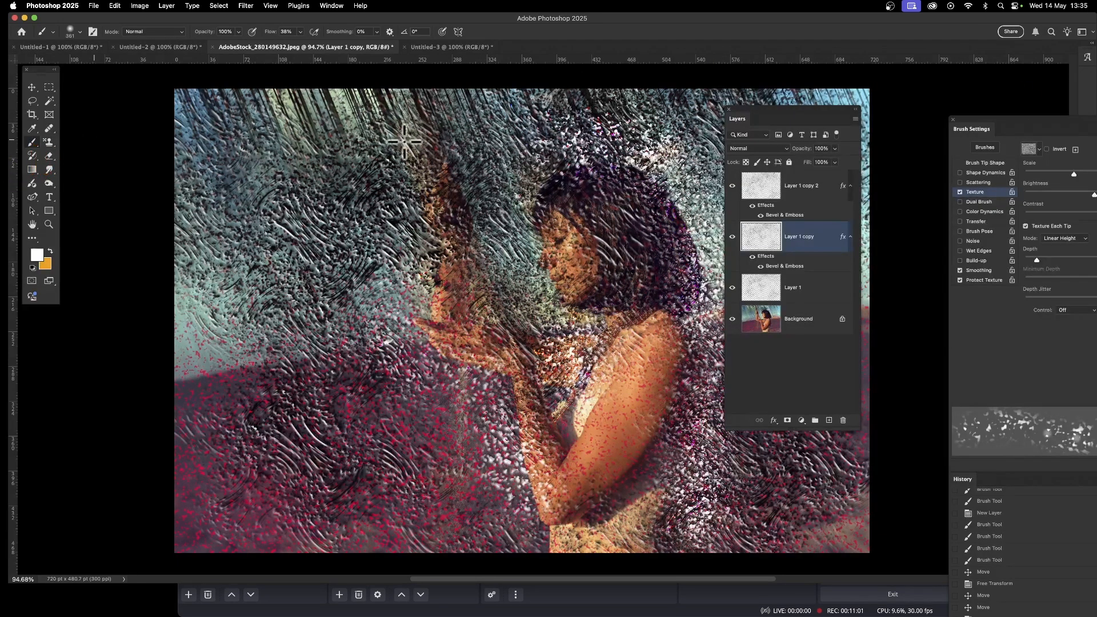
mouse_move(519, 245)
mouse_down()
mouse_move(522, 176)
mouse_move(547, 166)
mouse_move(654, 161)
mouse_move(693, 187)
mouse_move(716, 246)
mouse_move(701, 407)
mouse_up()
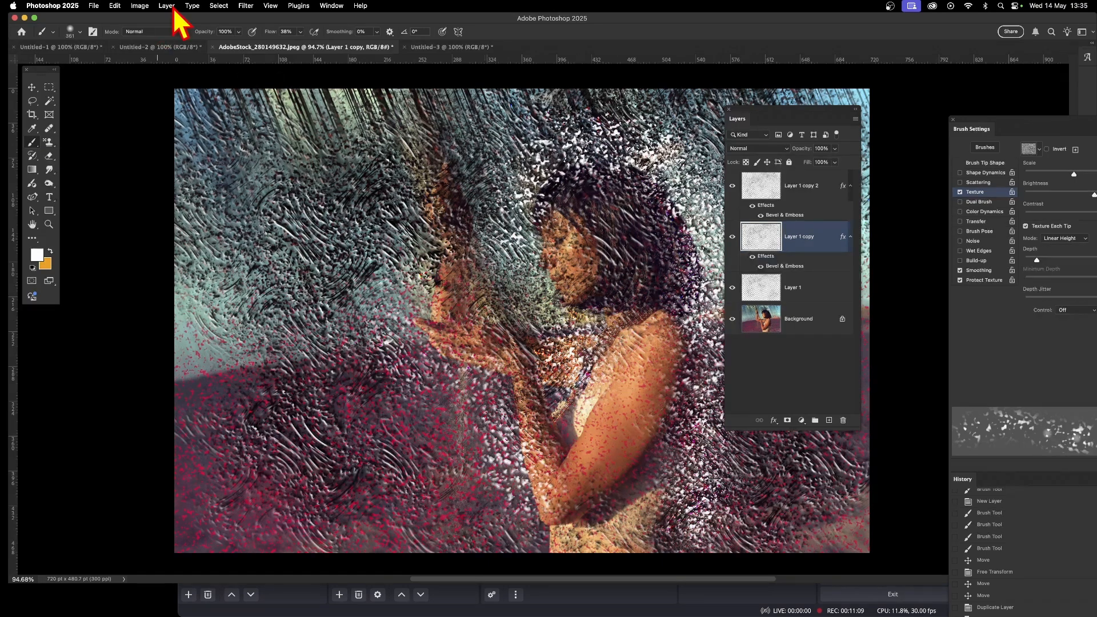
click(246, 5)
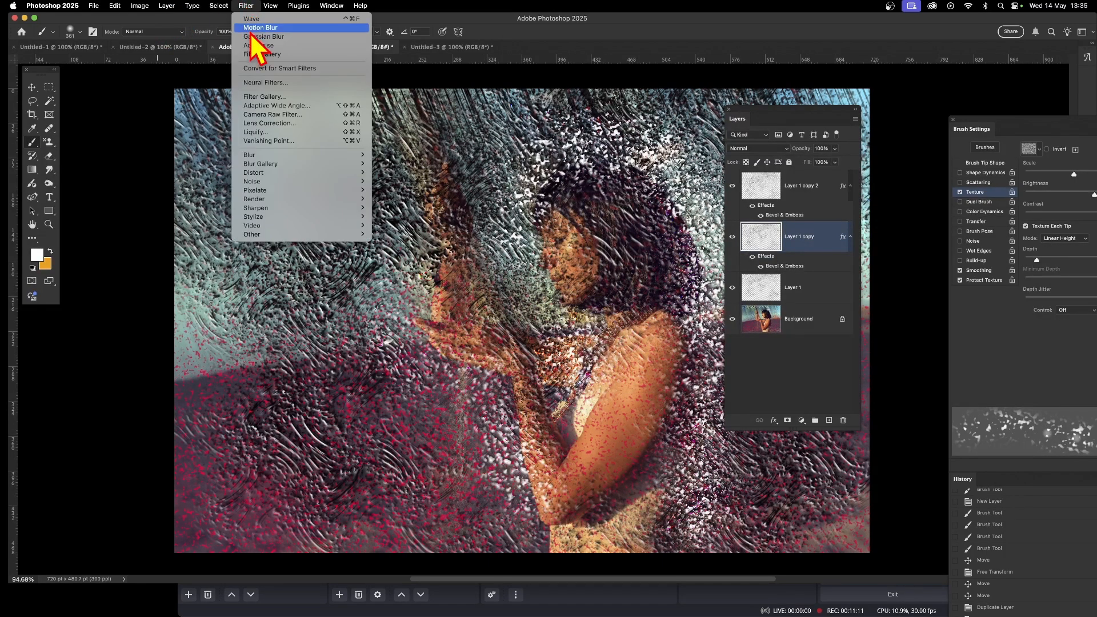
click(250, 31)
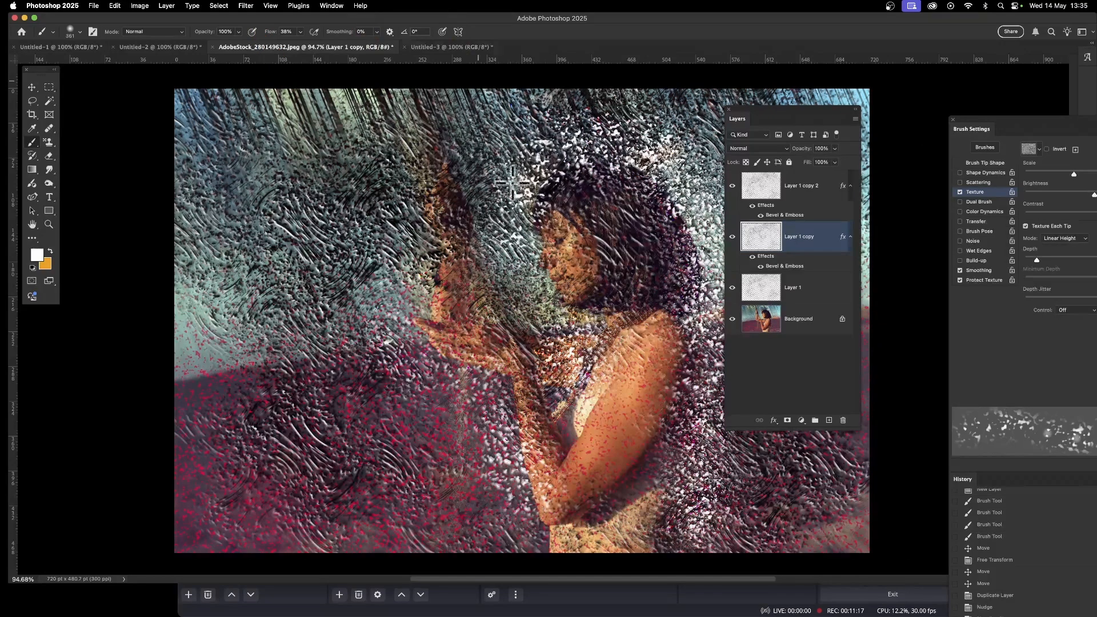
Lower the opacity of Layer 1 copy to about 15% and of Layer 1 copy 2 to 62%.
click(835, 149)
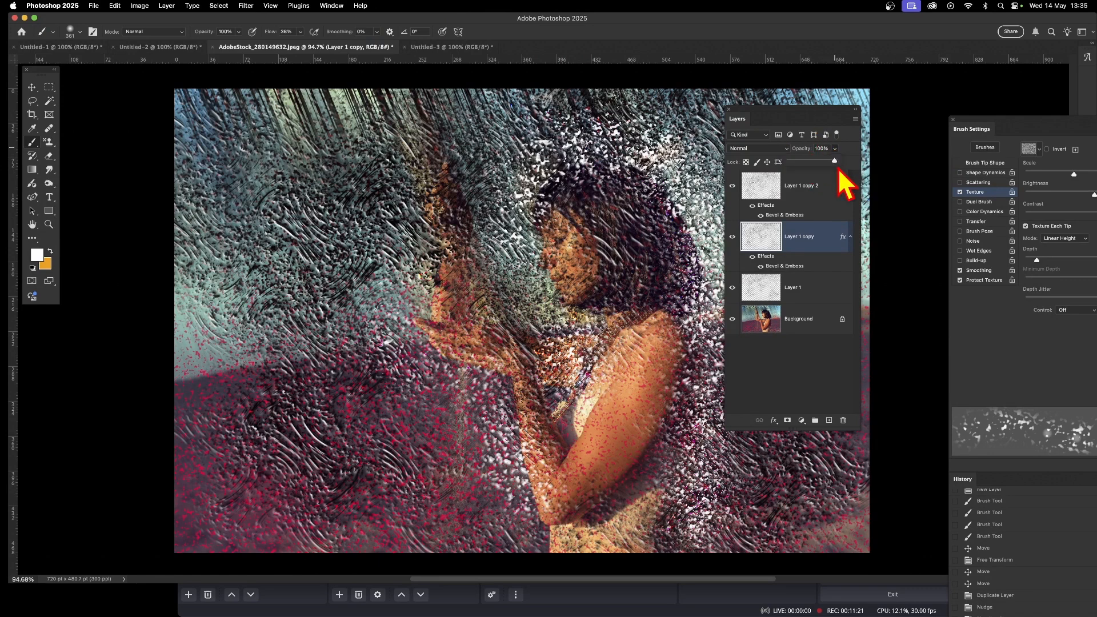
drag(837, 161, 797, 161)
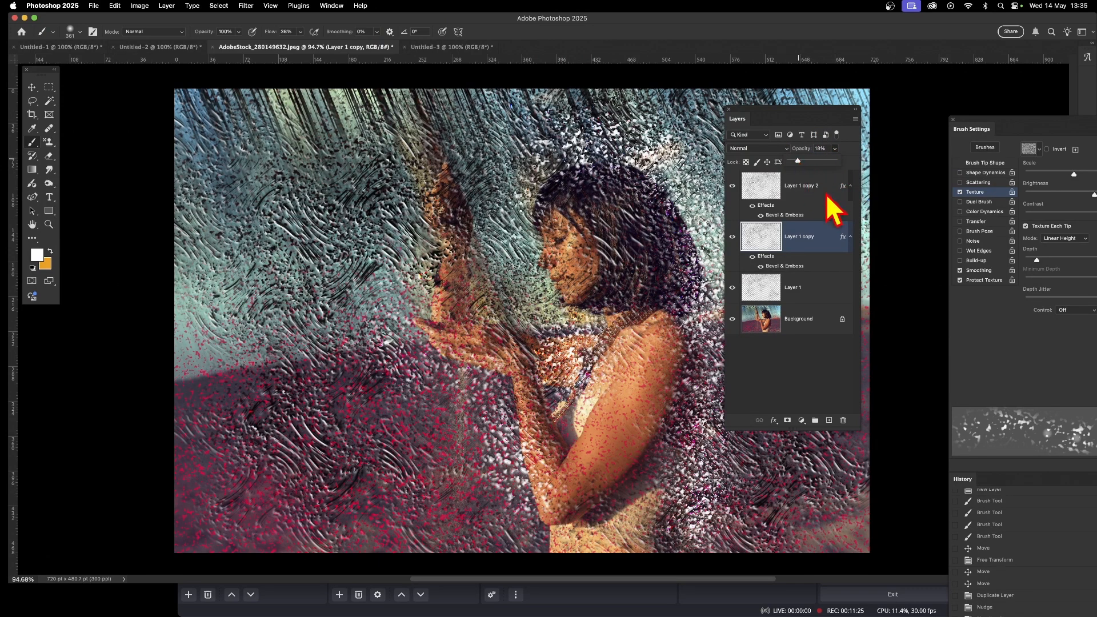
click(821, 189)
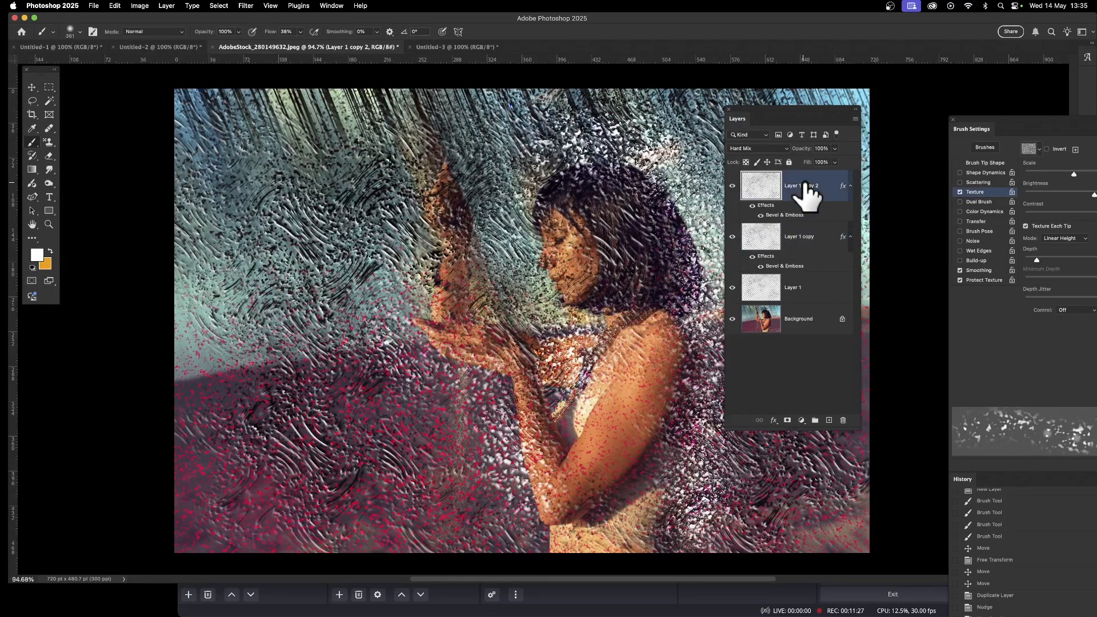
click(835, 149)
drag(837, 161, 820, 161)
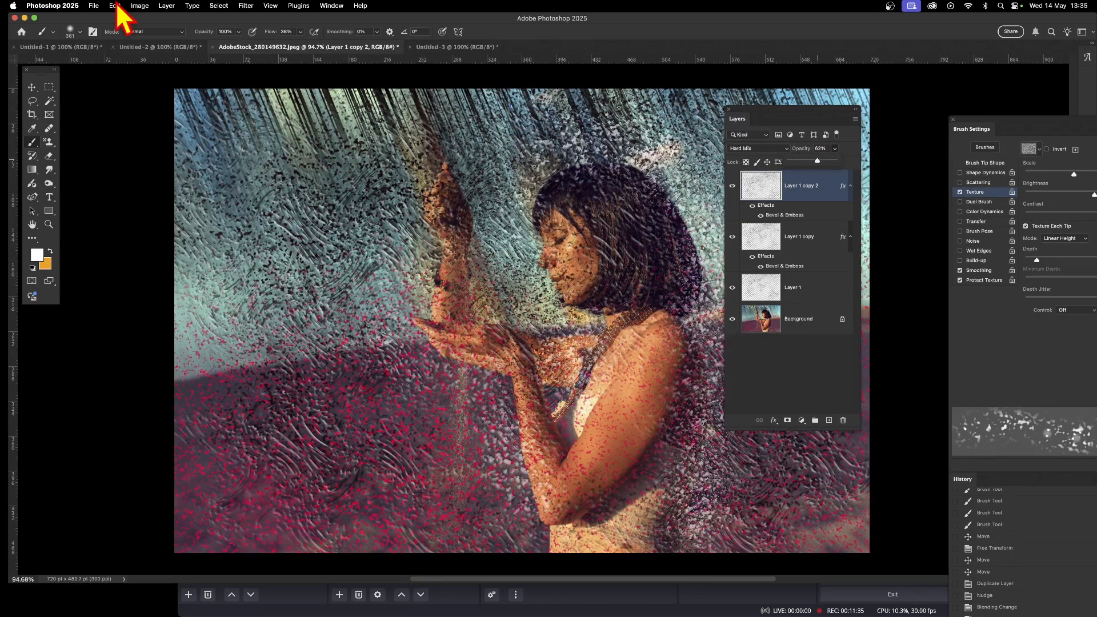
Flatten the layered photo into a single background and bring the brush settings fully into view over the canvas.
click(167, 6)
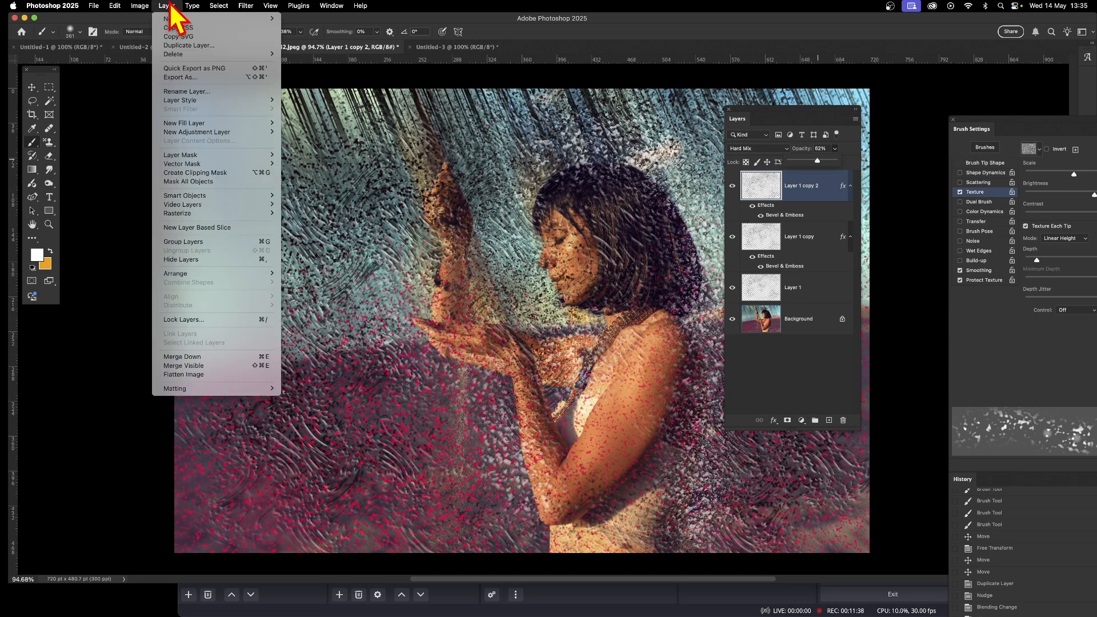
click(198, 374)
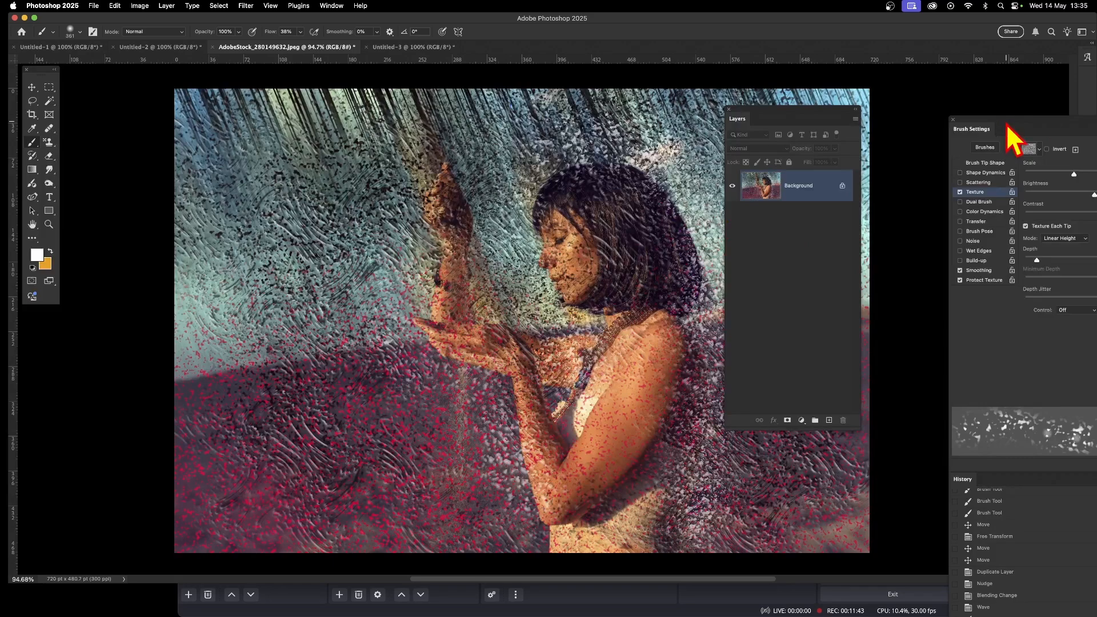
mouse_move(1005, 123)
mouse_down()
mouse_move(803, 105)
mouse_move(806, 85)
mouse_up()
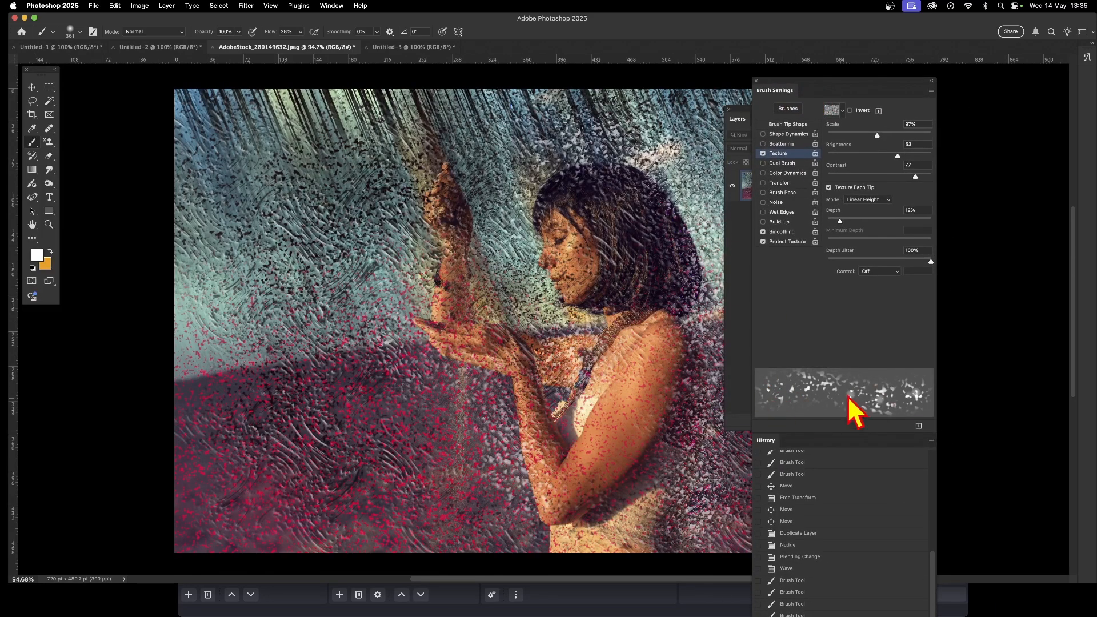
Start Liquify on the noise image in Untitled-3, warp its upper-left area and enlarge the warp brush to 1194.
click(420, 47)
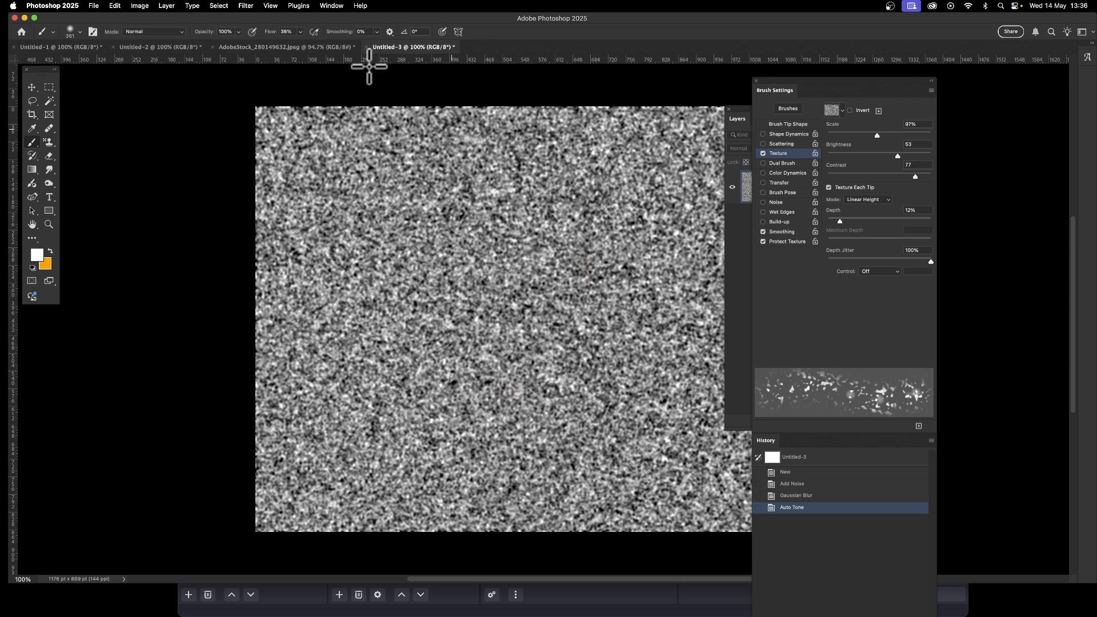
click(252, 5)
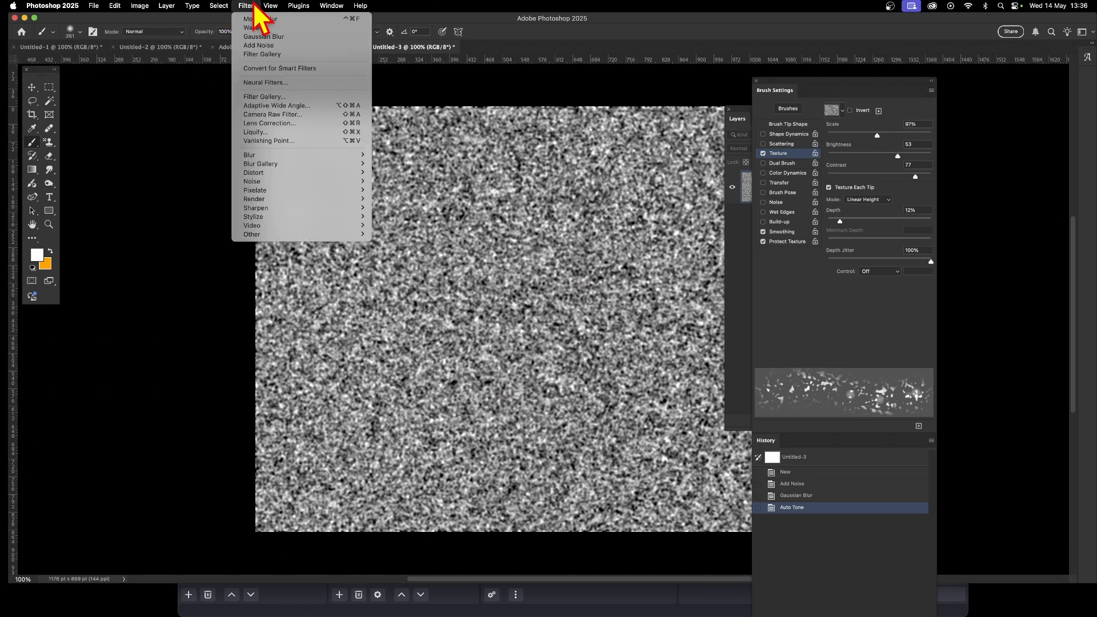
click(289, 132)
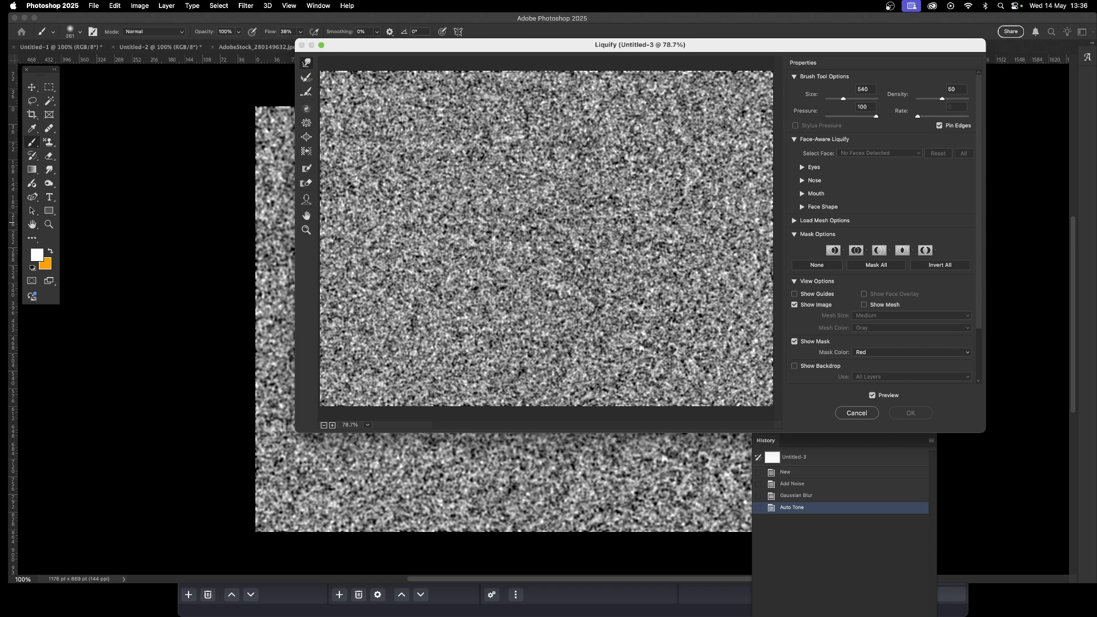
mouse_move(523, 222)
mouse_down()
mouse_move(466, 206)
mouse_move(483, 196)
mouse_move(420, 155)
mouse_up()
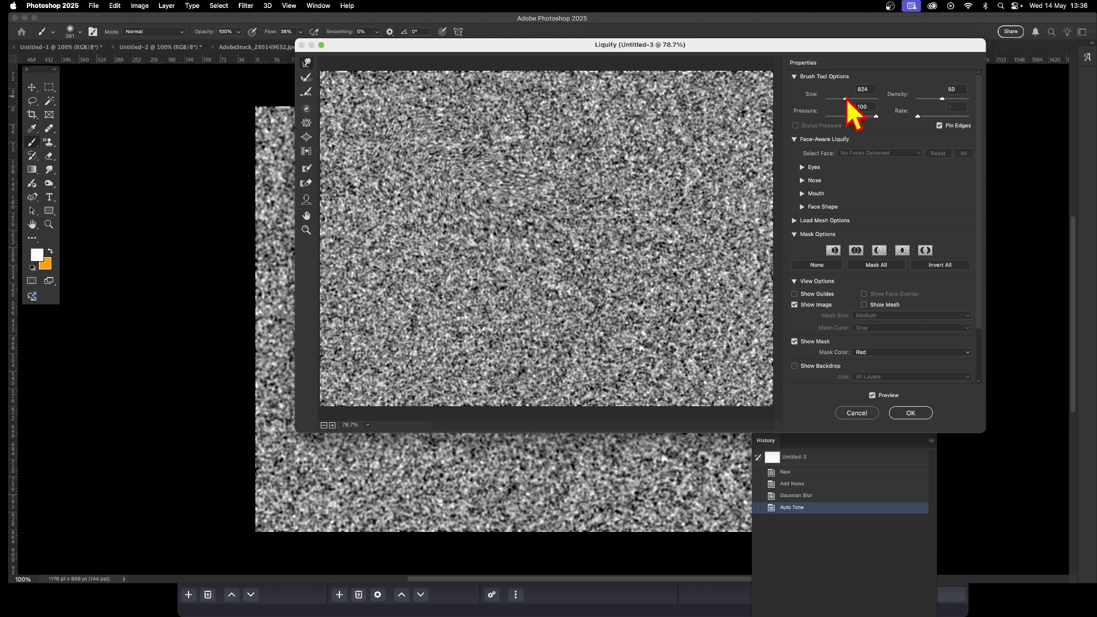
drag(846, 99, 849, 100)
Push the noise into swirls with large warp strokes across the right, centre, upper-left and lower-left areas, and apply the Liquify distortion.
mouse_move(616, 220)
mouse_down()
mouse_move(646, 207)
mouse_move(604, 217)
mouse_move(628, 222)
mouse_move(631, 244)
mouse_move(640, 220)
mouse_move(600, 230)
mouse_move(613, 222)
mouse_move(621, 173)
mouse_up()
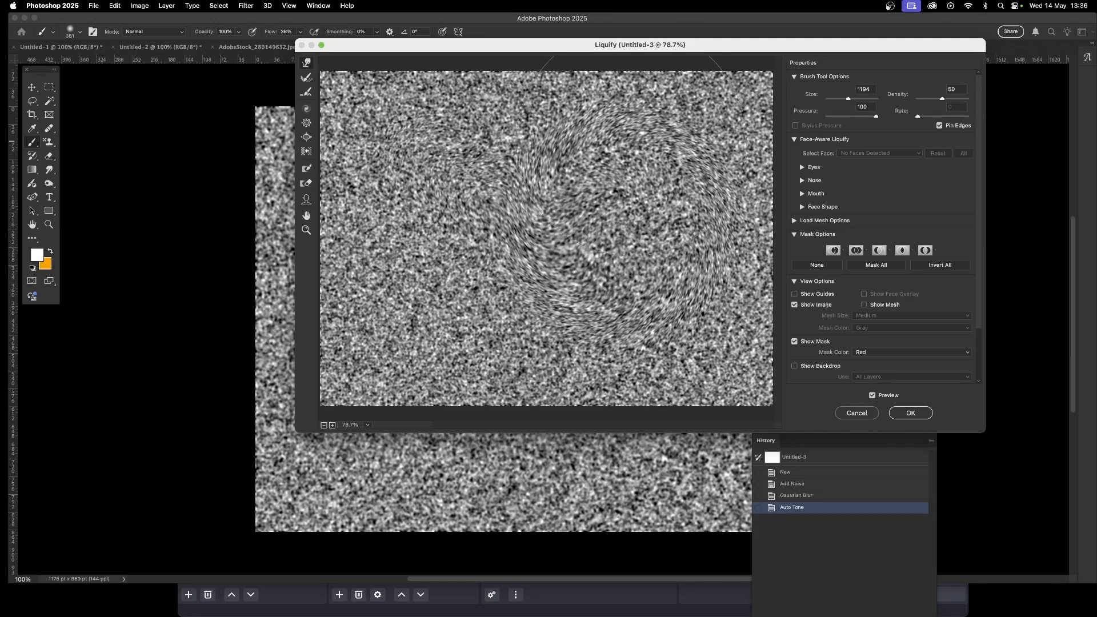
mouse_move(610, 222)
mouse_down()
mouse_move(575, 260)
mouse_move(567, 242)
mouse_move(500, 216)
mouse_up()
drag(700, 269, 754, 239)
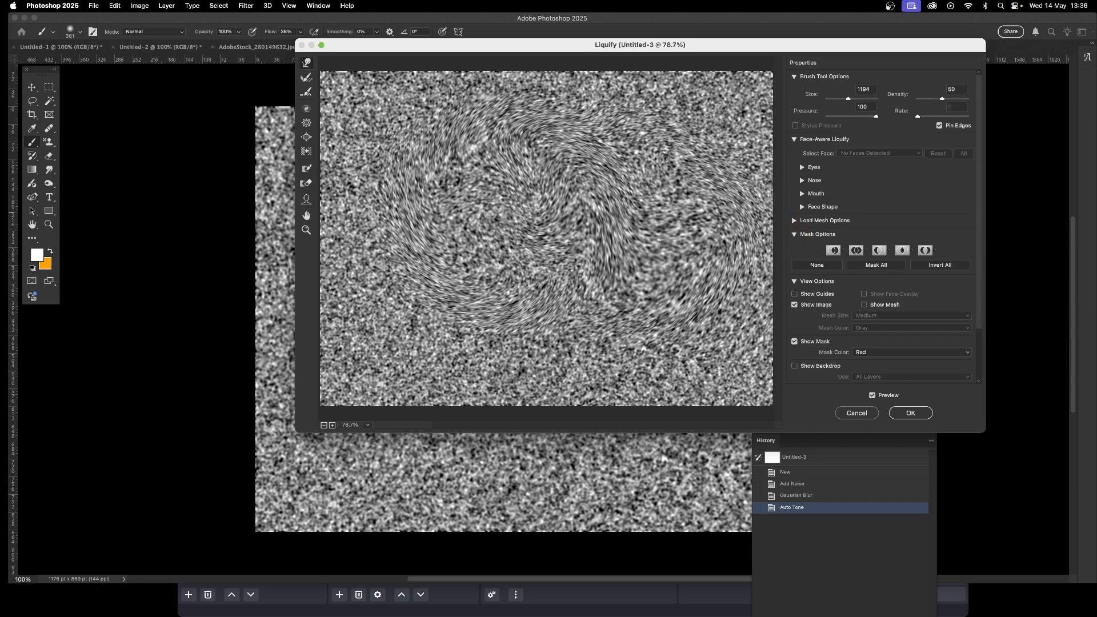
drag(666, 237, 594, 229)
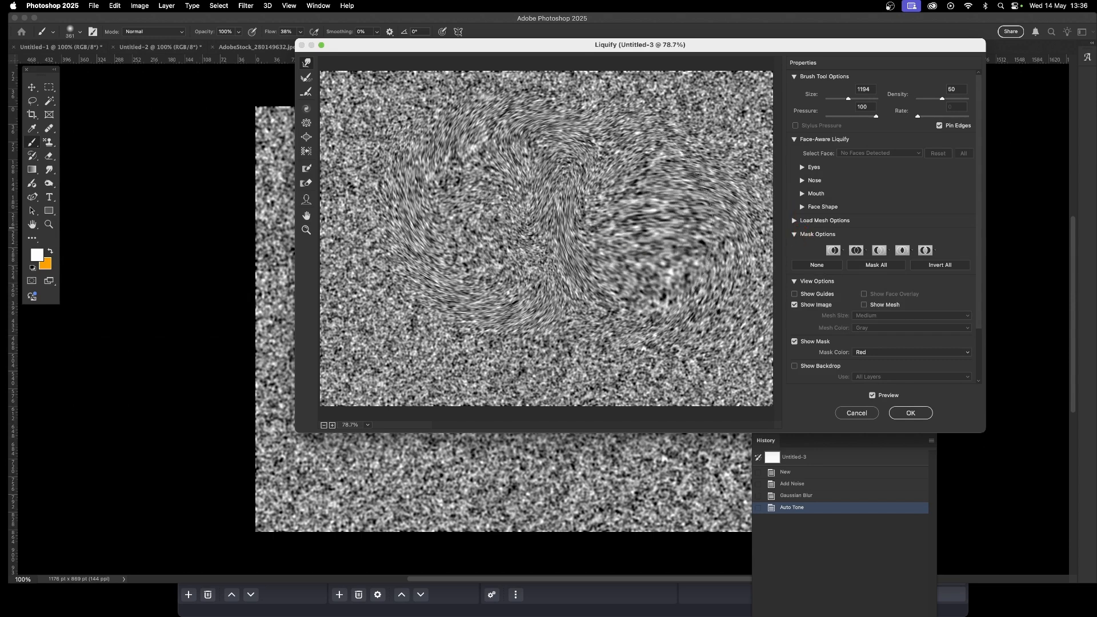
mouse_move(727, 227)
mouse_down()
mouse_move(605, 230)
mouse_move(768, 222)
mouse_up()
mouse_move(483, 286)
mouse_down()
mouse_move(487, 306)
mouse_move(514, 307)
mouse_up()
drag(455, 243, 457, 272)
mouse_move(455, 200)
mouse_down()
mouse_move(415, 160)
mouse_move(400, 192)
mouse_move(443, 203)
mouse_move(414, 157)
mouse_up()
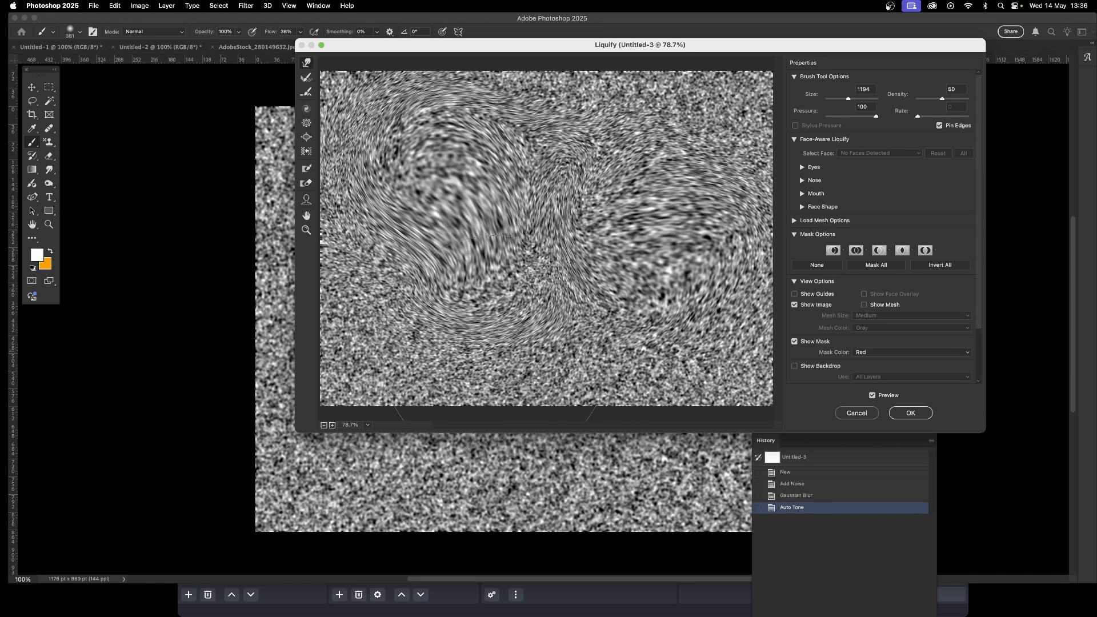
mouse_move(496, 350)
mouse_down()
mouse_move(467, 361)
mouse_move(446, 343)
mouse_move(435, 350)
mouse_up()
drag(349, 332, 367, 343)
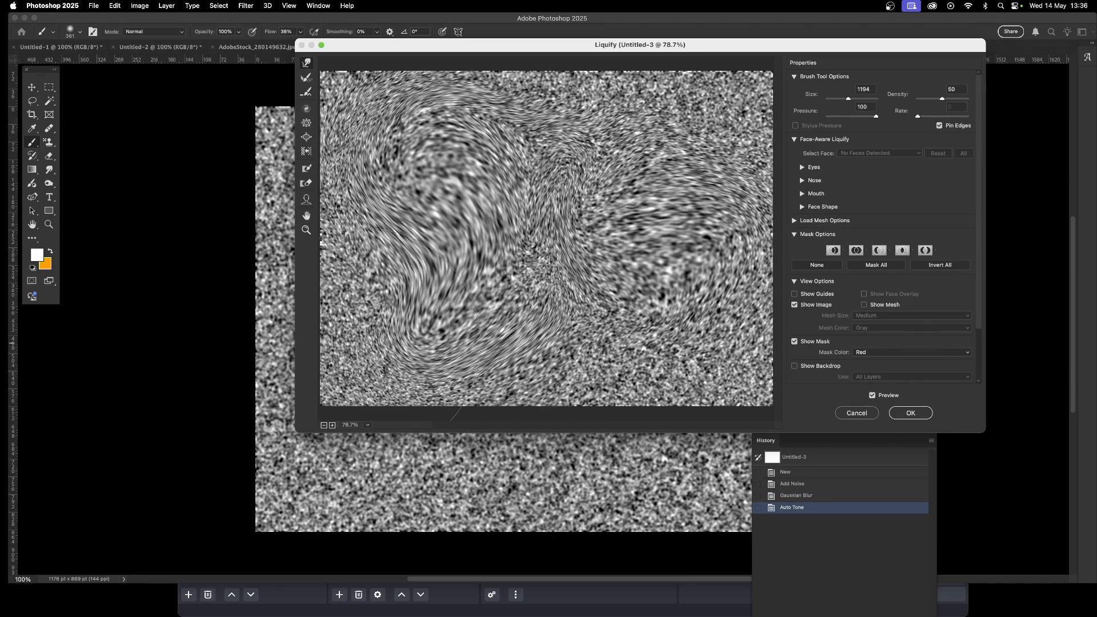
drag(591, 247, 576, 252)
drag(578, 157, 602, 128)
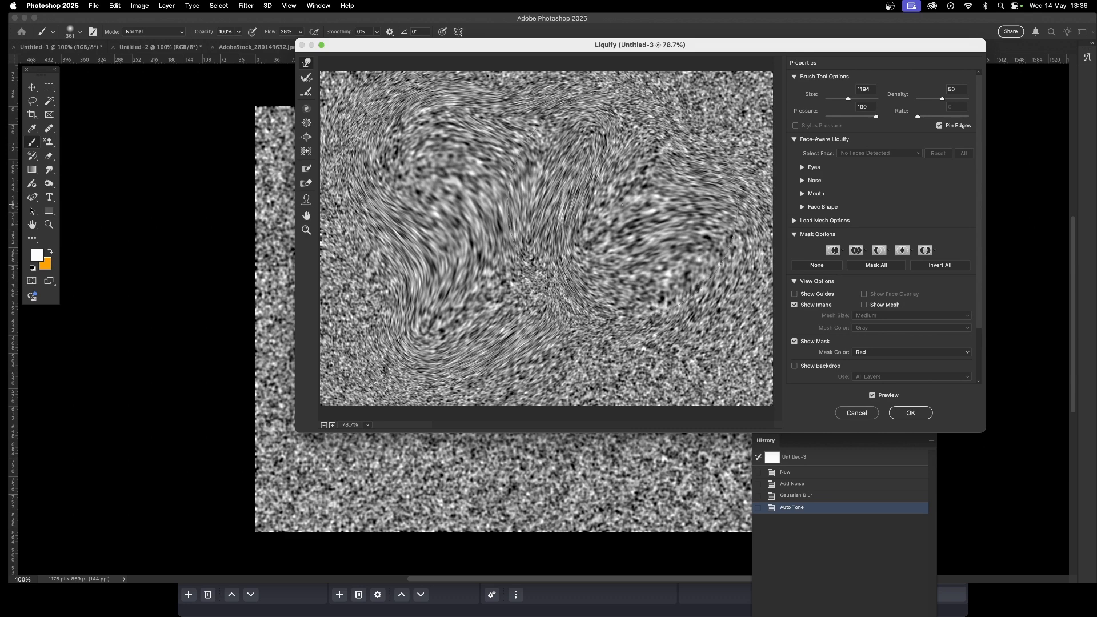
drag(621, 215, 635, 210)
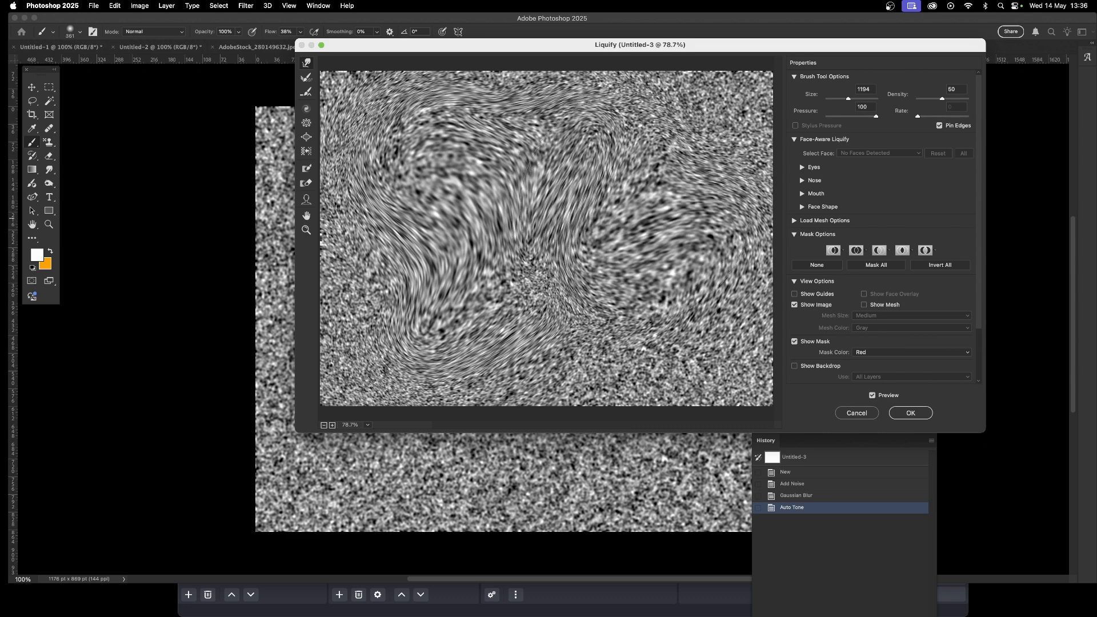
click(921, 413)
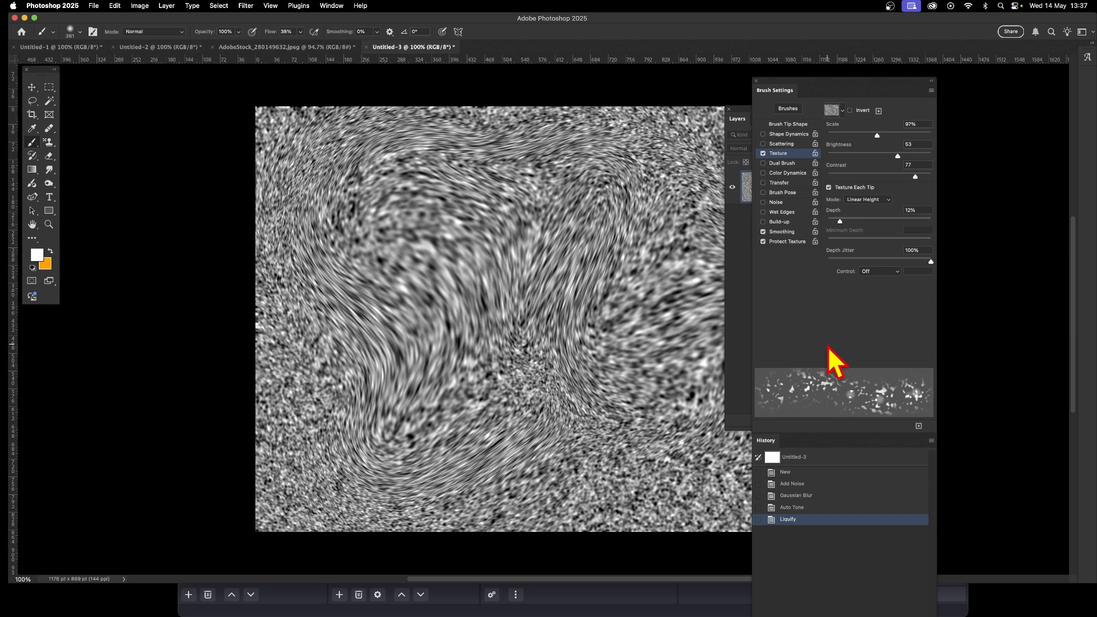
Define the liquified noise image as a pattern, keeping the name Pattern 42.
click(116, 5)
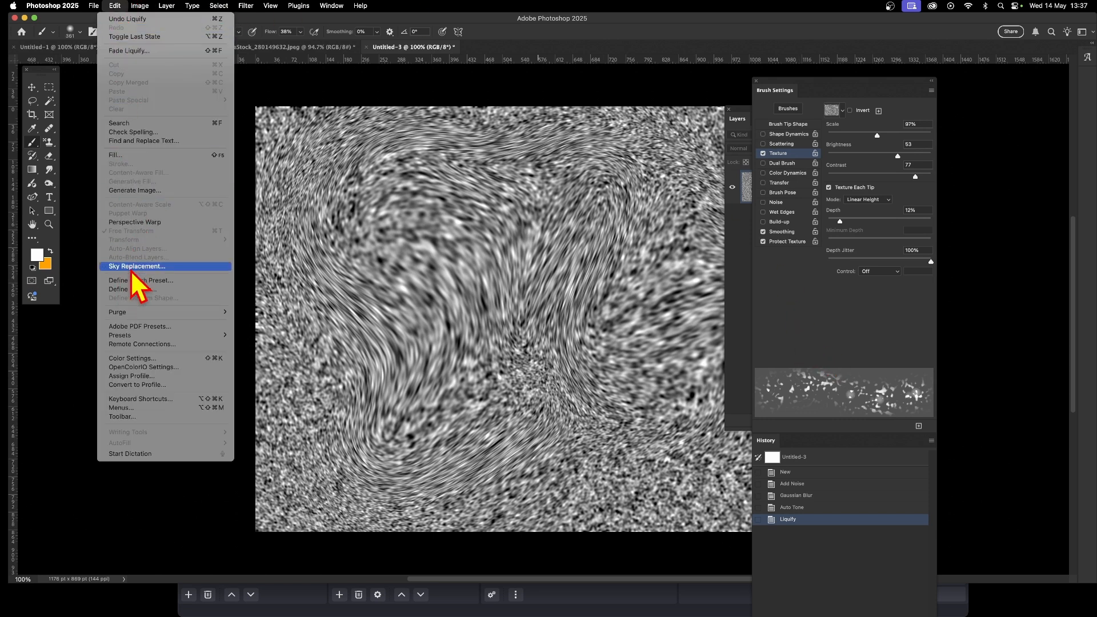
click(149, 292)
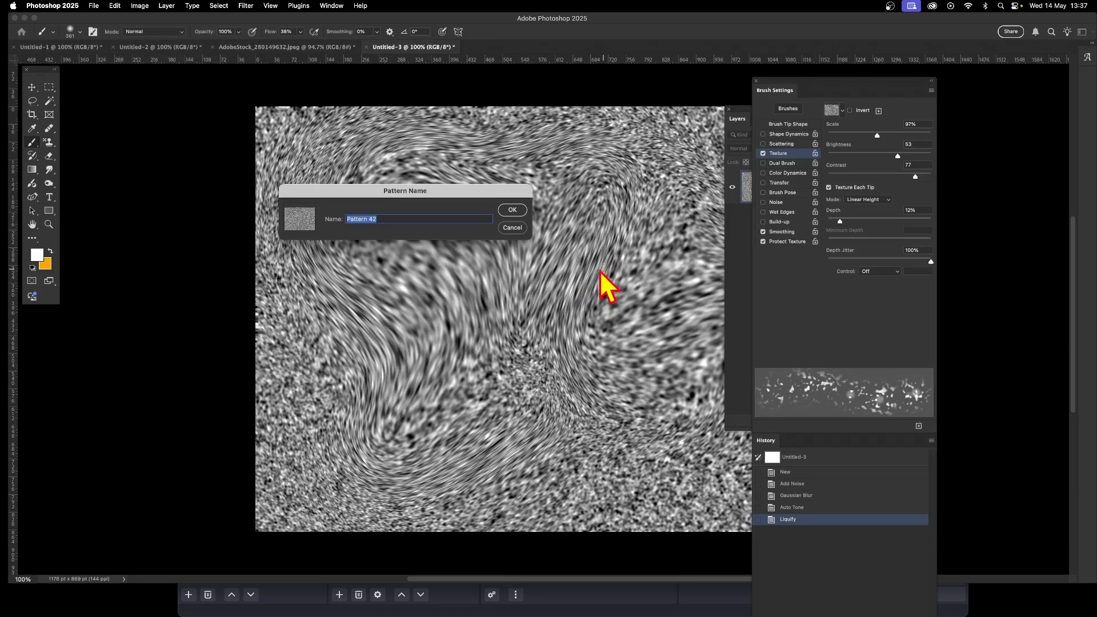
click(513, 210)
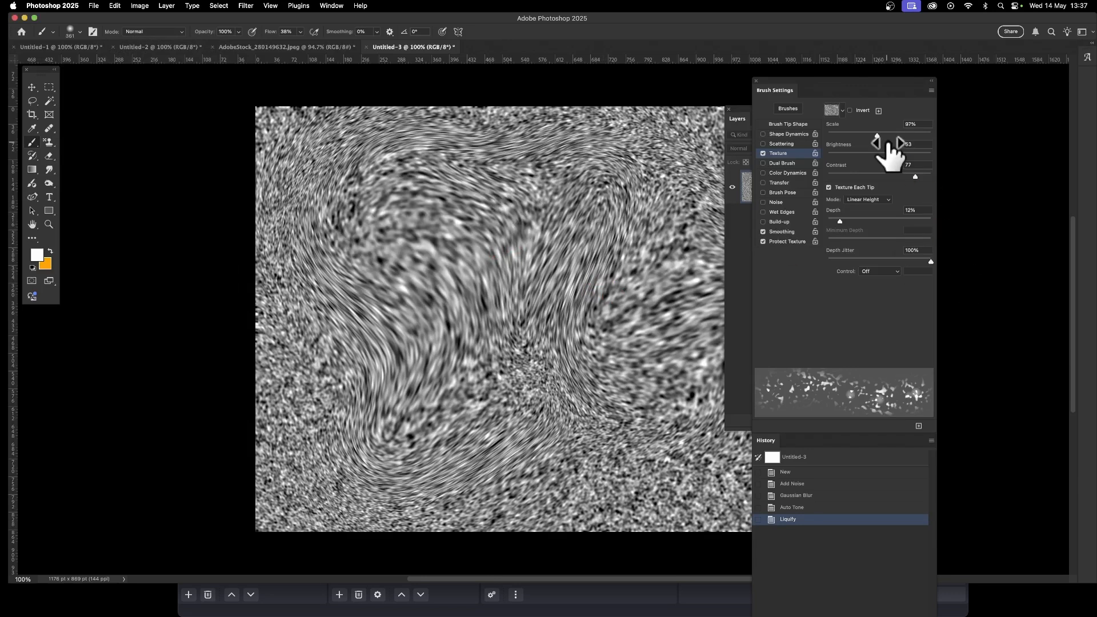
Return to the AdobeStock photo with the Brush tool and show the last patterns in the brush's texture picker.
click(303, 47)
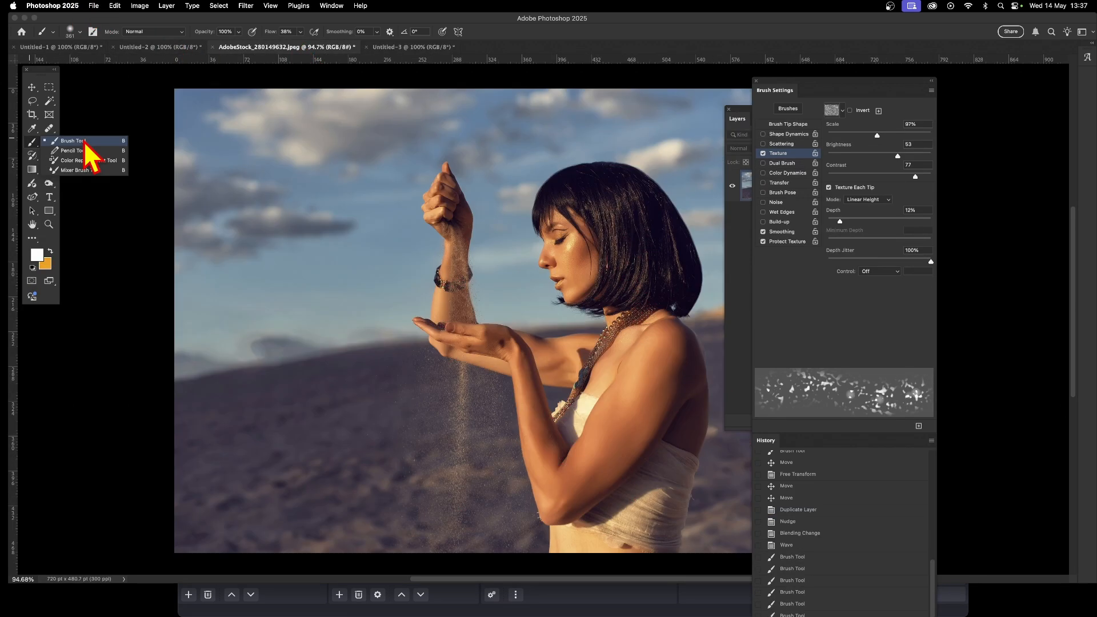
click(84, 140)
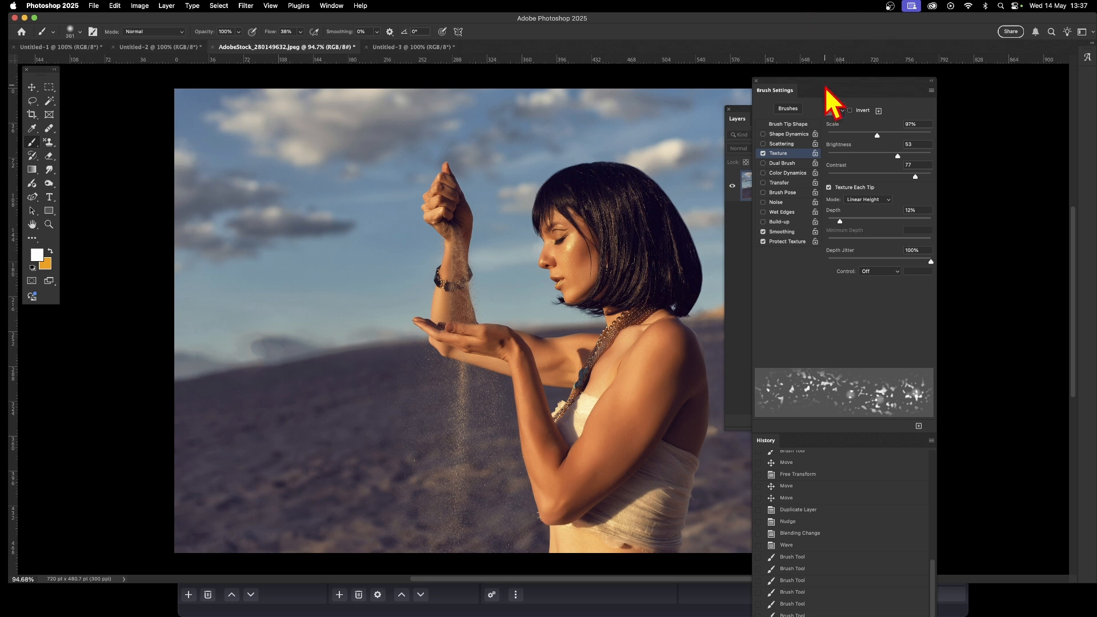
drag(795, 88, 726, 89)
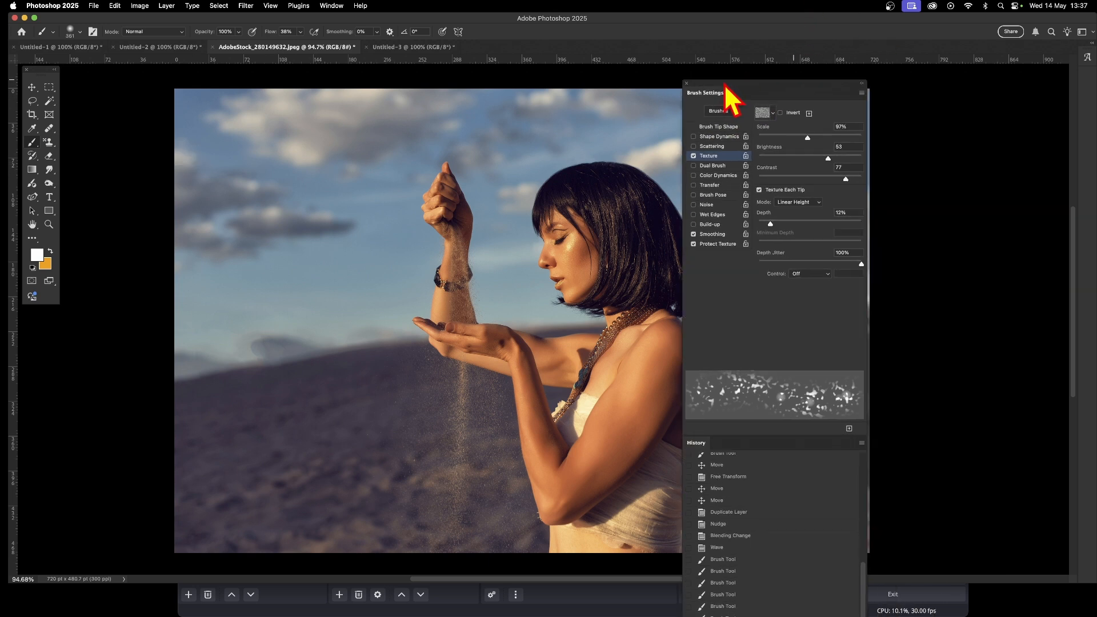
click(336, 6)
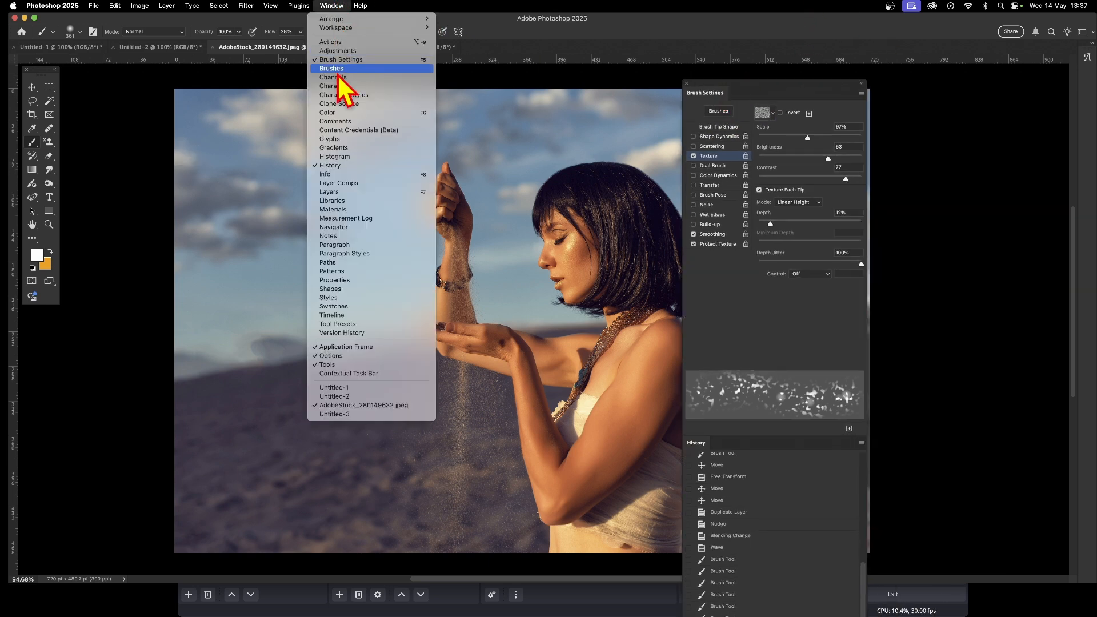
click(870, 139)
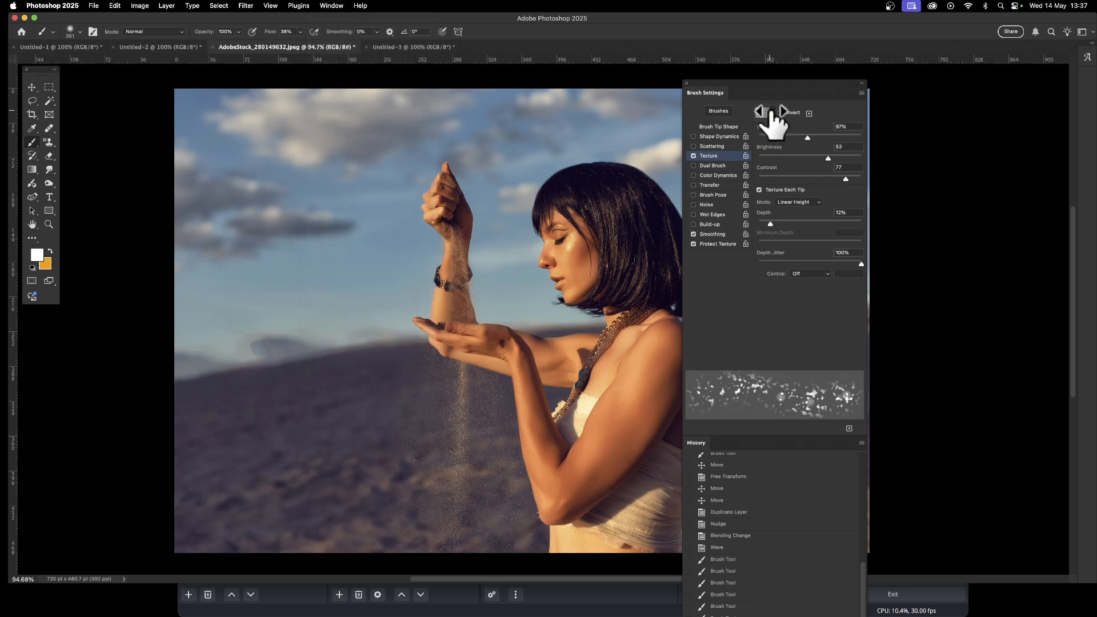
click(771, 114)
scroll(808, 200, down, 1)
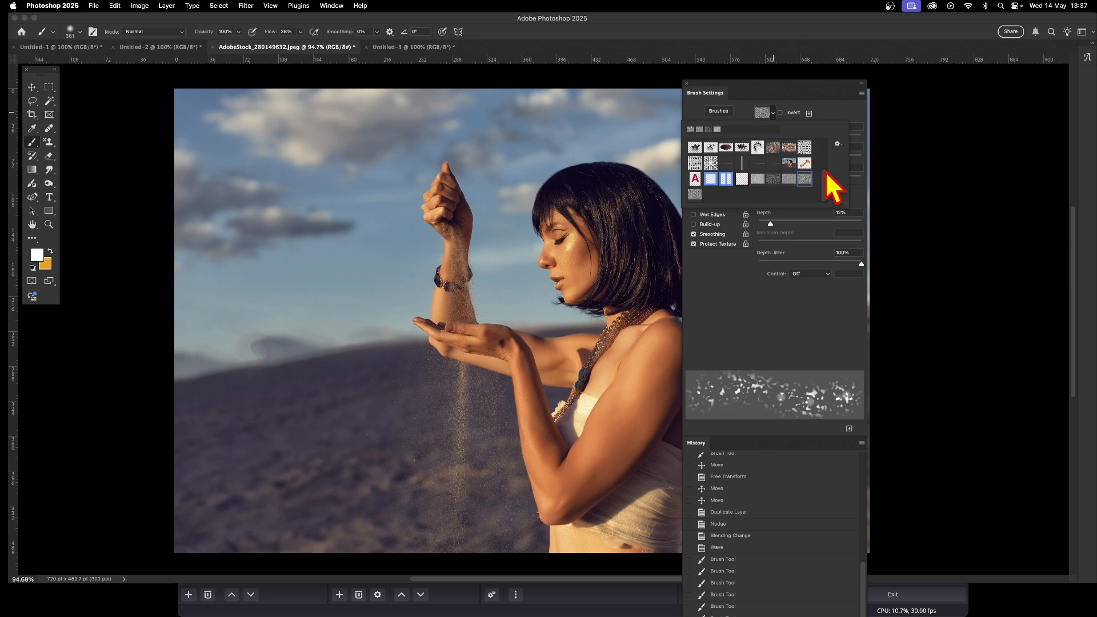
Show the Libraries panel and place it beside the brush settings, clear of the photo.
click(337, 5)
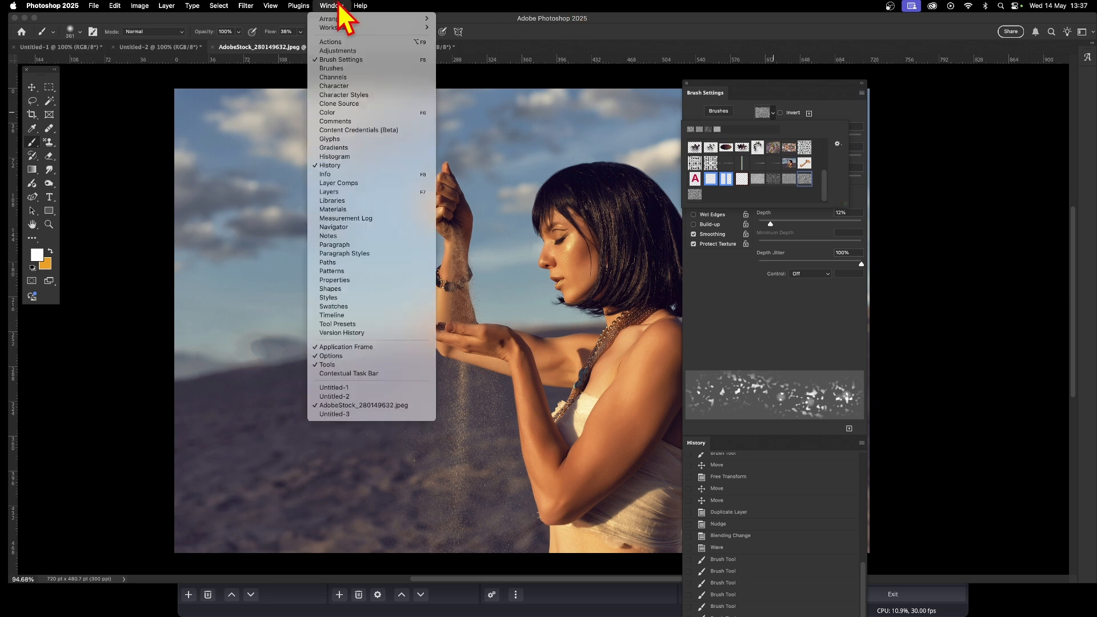
click(358, 201)
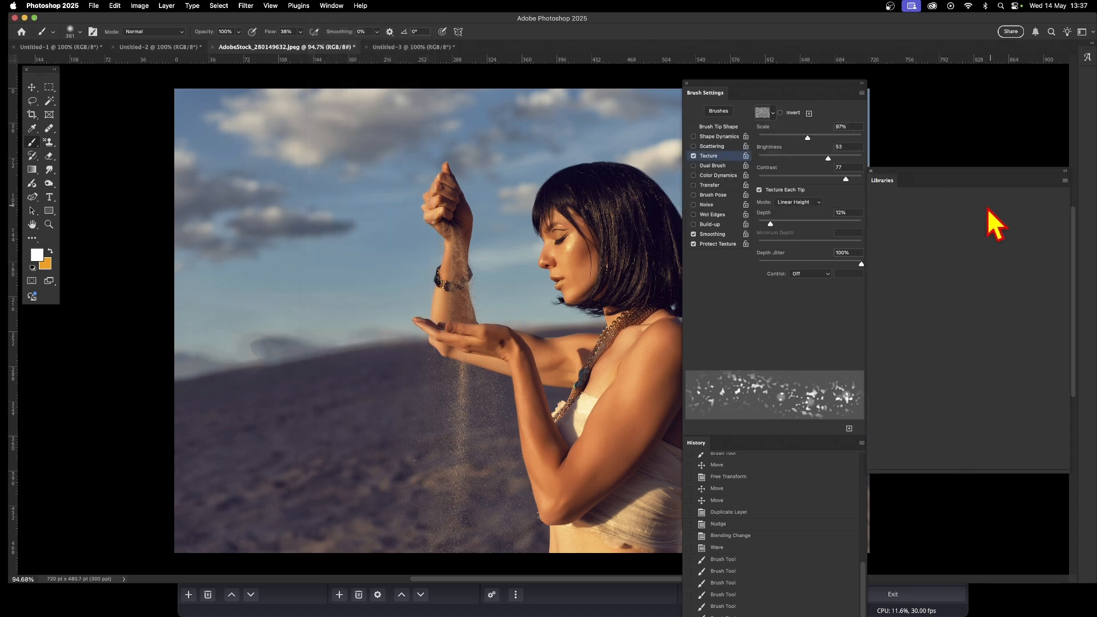
drag(908, 183, 934, 126)
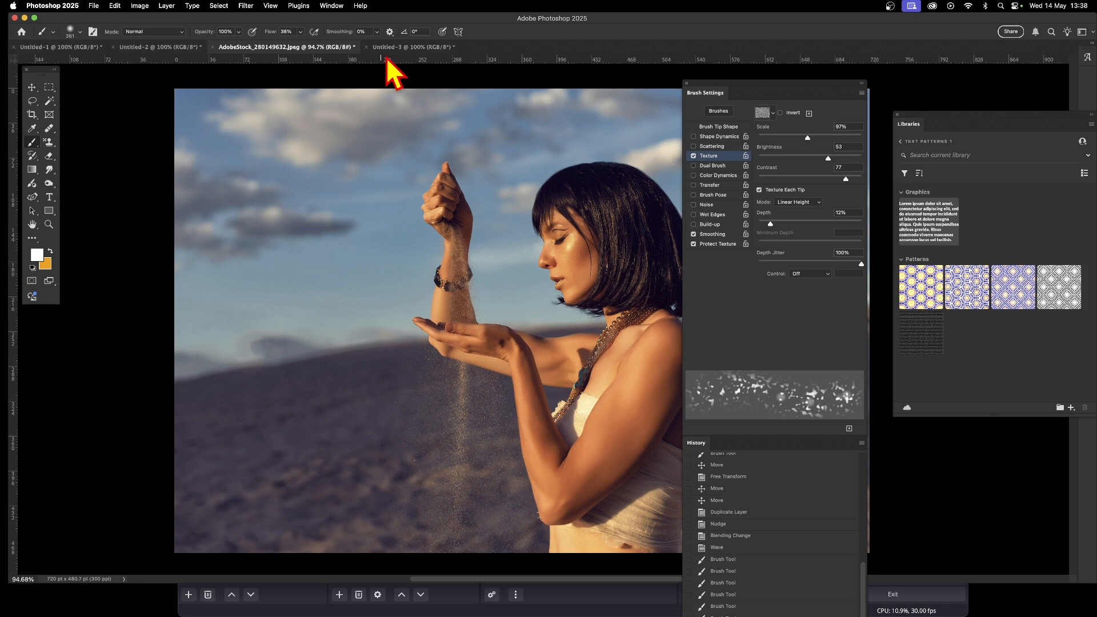
Add the liquified noise image from Untitled-3 to the Text Patterns 1 library as a graphic.
click(416, 47)
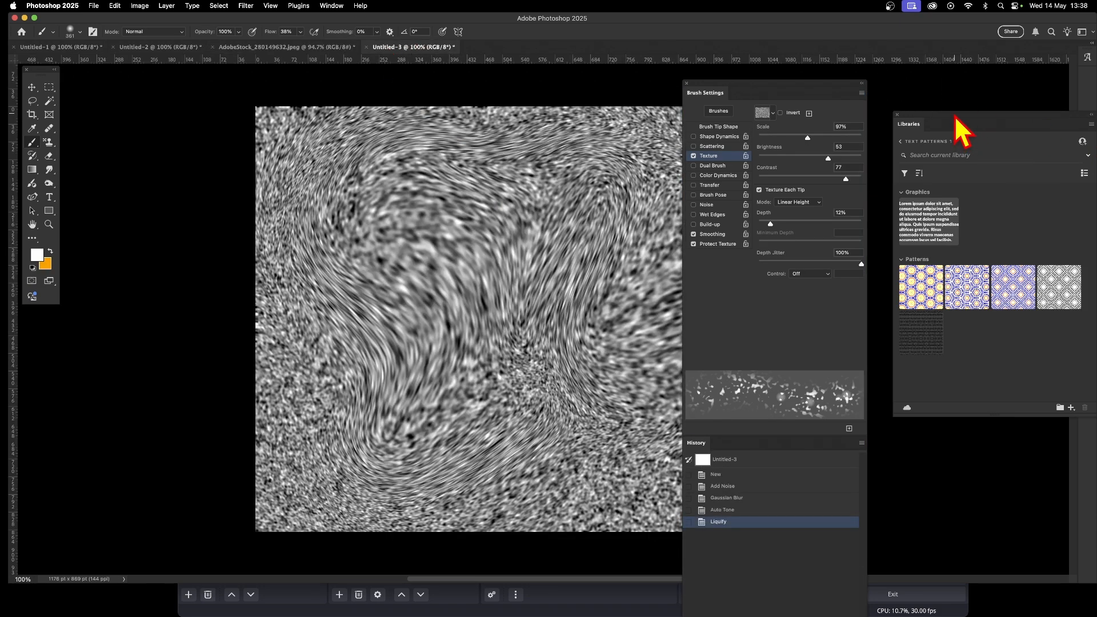
drag(955, 117, 838, 98)
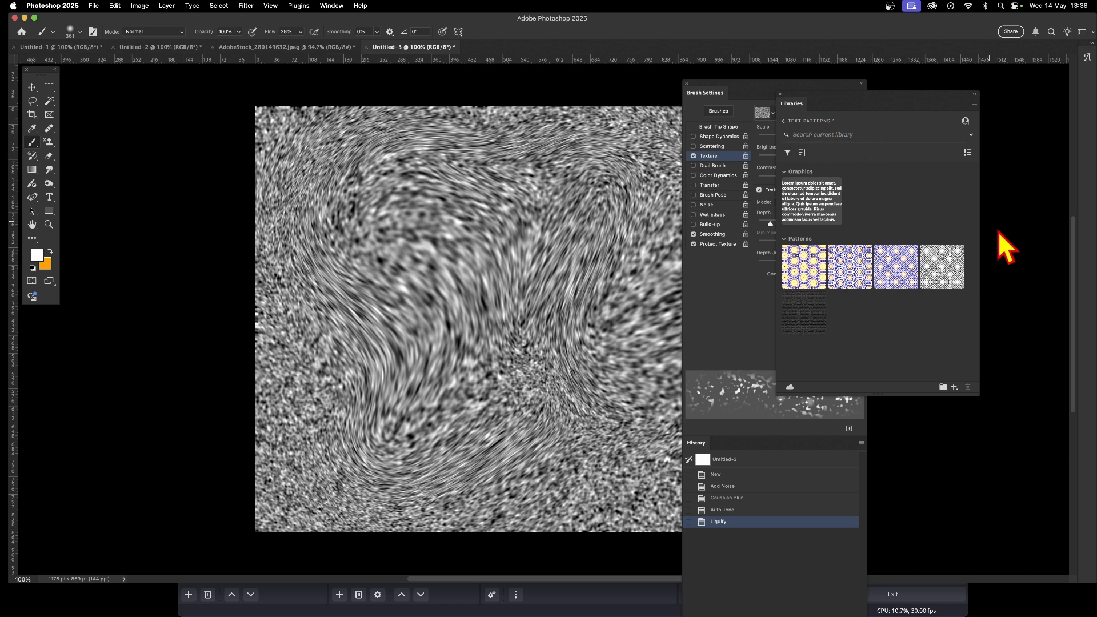
click(954, 388)
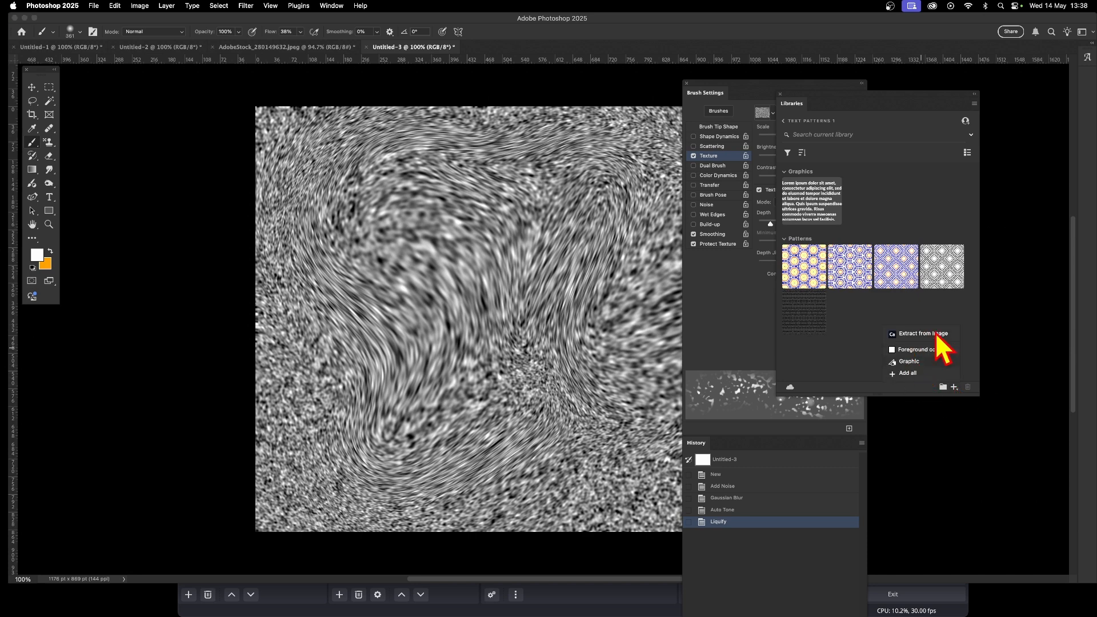
click(912, 363)
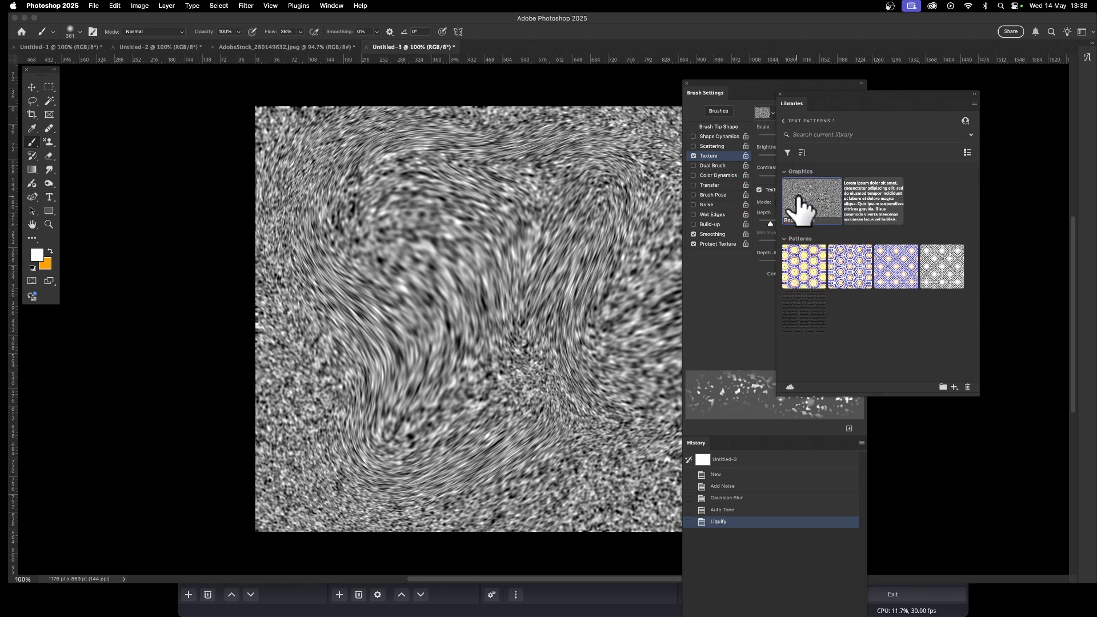
mouse_move(798, 200)
Return to the AdobeStock photo, move the Libraries panel clear of the brush settings, and choose the liquified noise pattern as brush texture.
click(283, 48)
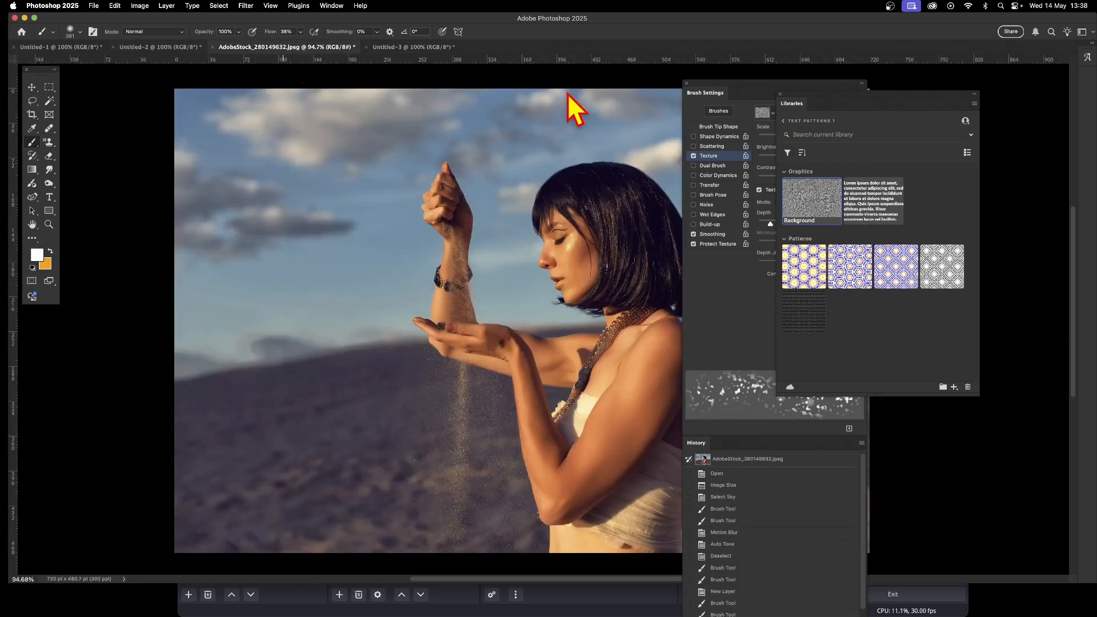
drag(821, 100, 976, 109)
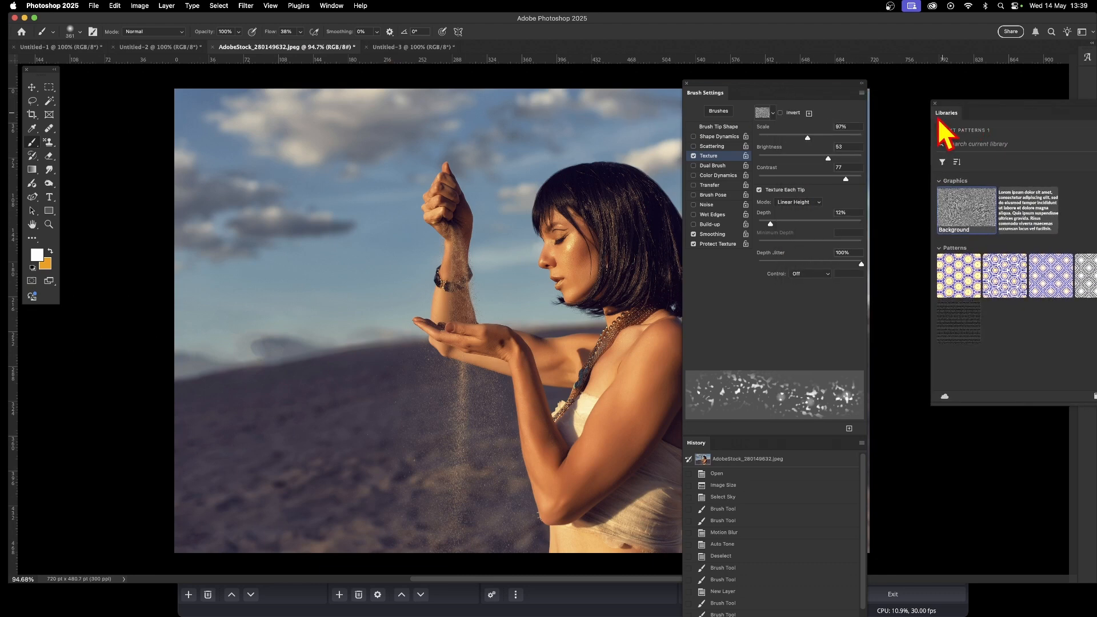
click(772, 114)
click(695, 195)
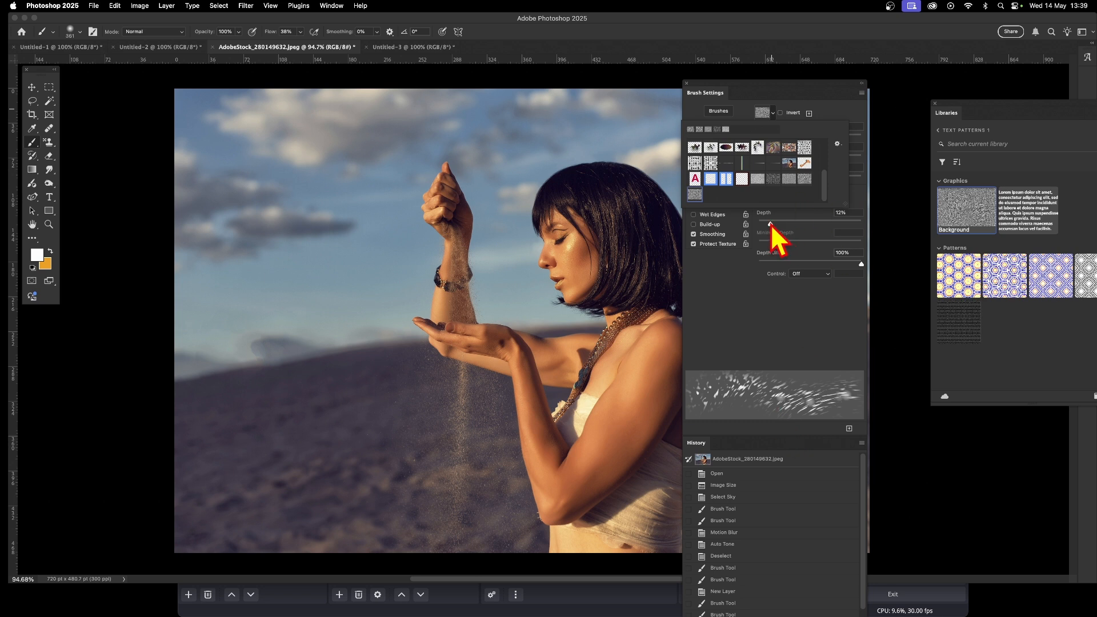
click(747, 314)
Set the brush texture scale to 124% and paint textured strokes over the sky and woman, first in white and again in orange.
drag(807, 137, 816, 138)
mouse_move(488, 186)
mouse_down()
mouse_move(490, 283)
mouse_move(489, 170)
mouse_move(517, 254)
mouse_move(552, 302)
mouse_move(591, 313)
mouse_move(571, 340)
mouse_move(569, 397)
mouse_move(556, 392)
mouse_move(561, 368)
mouse_move(487, 276)
mouse_move(461, 291)
mouse_move(428, 170)
mouse_move(416, 167)
mouse_move(579, 160)
mouse_move(593, 144)
mouse_move(636, 140)
mouse_move(666, 165)
mouse_move(626, 112)
mouse_move(560, 93)
mouse_move(438, 110)
mouse_move(332, 113)
mouse_move(507, 100)
mouse_move(175, 115)
mouse_move(344, 120)
mouse_move(234, 180)
mouse_move(134, 215)
mouse_move(266, 219)
mouse_move(322, 165)
mouse_move(392, 186)
mouse_move(355, 248)
mouse_move(264, 301)
mouse_move(292, 273)
mouse_move(371, 263)
mouse_move(438, 232)
mouse_move(495, 255)
mouse_move(457, 300)
mouse_move(298, 311)
mouse_move(409, 310)
mouse_move(303, 325)
mouse_move(297, 298)
mouse_up()
click(50, 252)
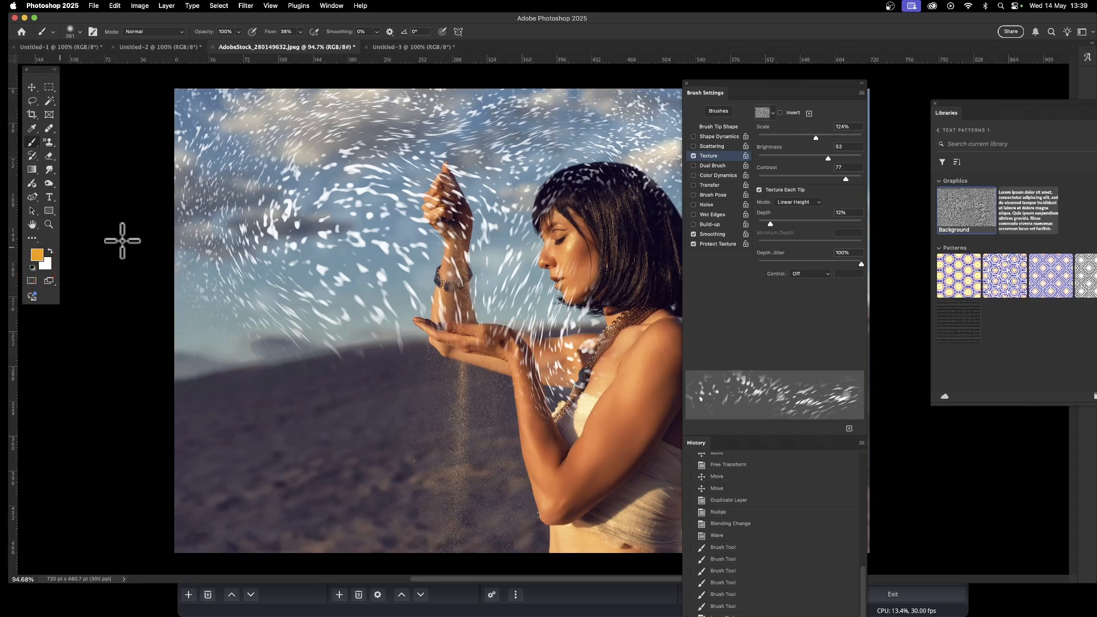
mouse_move(351, 183)
mouse_down()
mouse_move(388, 159)
mouse_move(586, 129)
mouse_move(449, 151)
mouse_move(276, 135)
mouse_move(311, 93)
mouse_move(234, 194)
mouse_move(319, 178)
mouse_move(326, 215)
mouse_move(353, 221)
mouse_move(372, 192)
mouse_up()
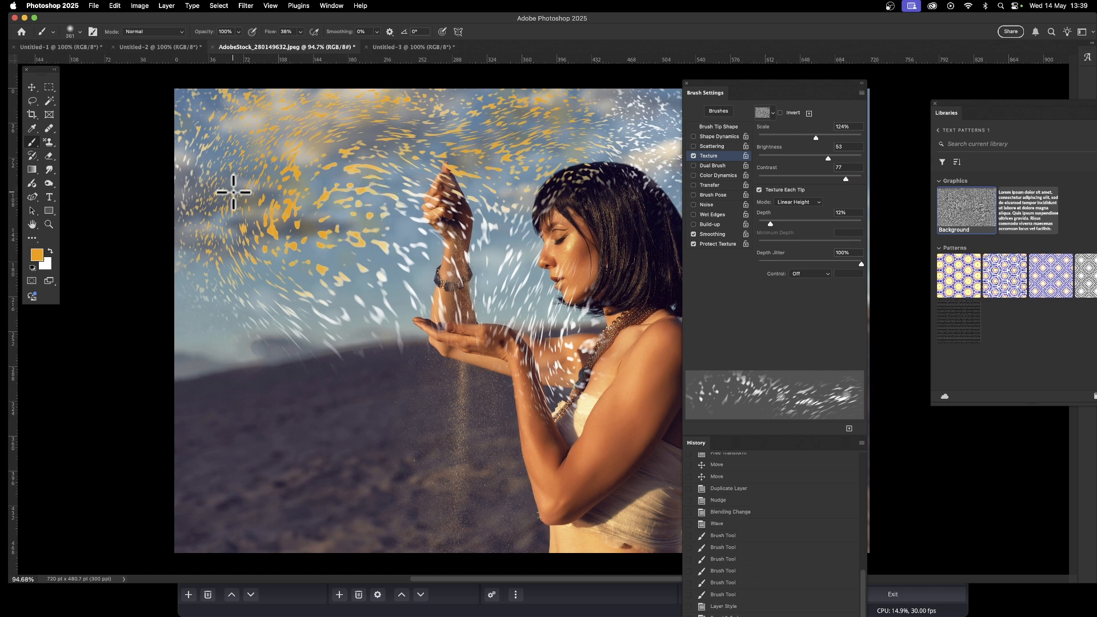
Cover the photo with a diagonal rainbow classic gradient running from the upper left to the lower right.
click(32, 172)
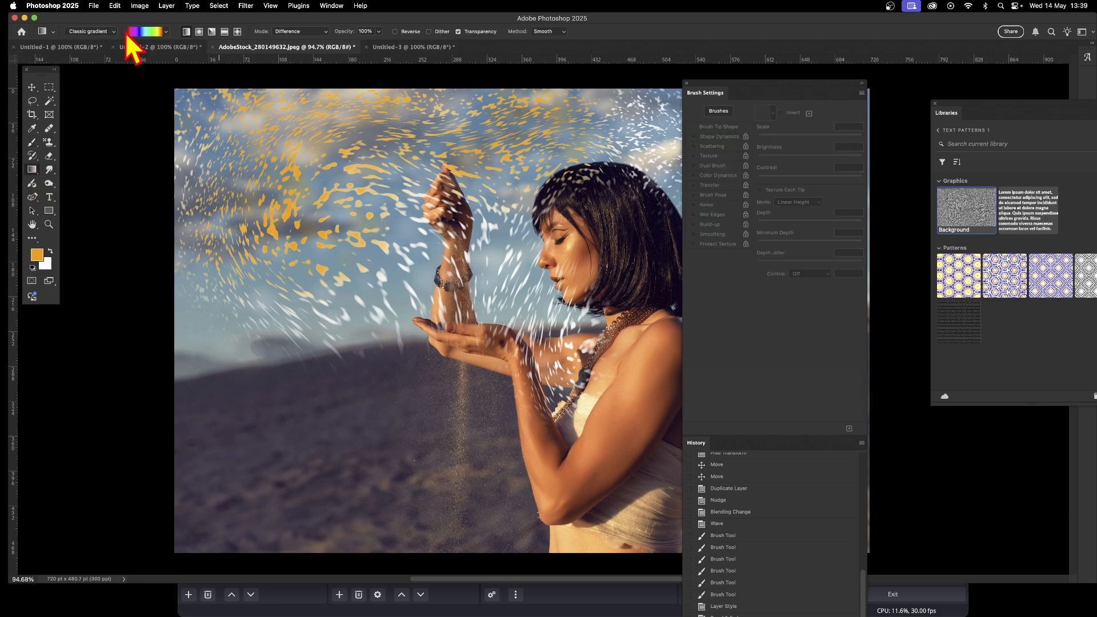
click(104, 30)
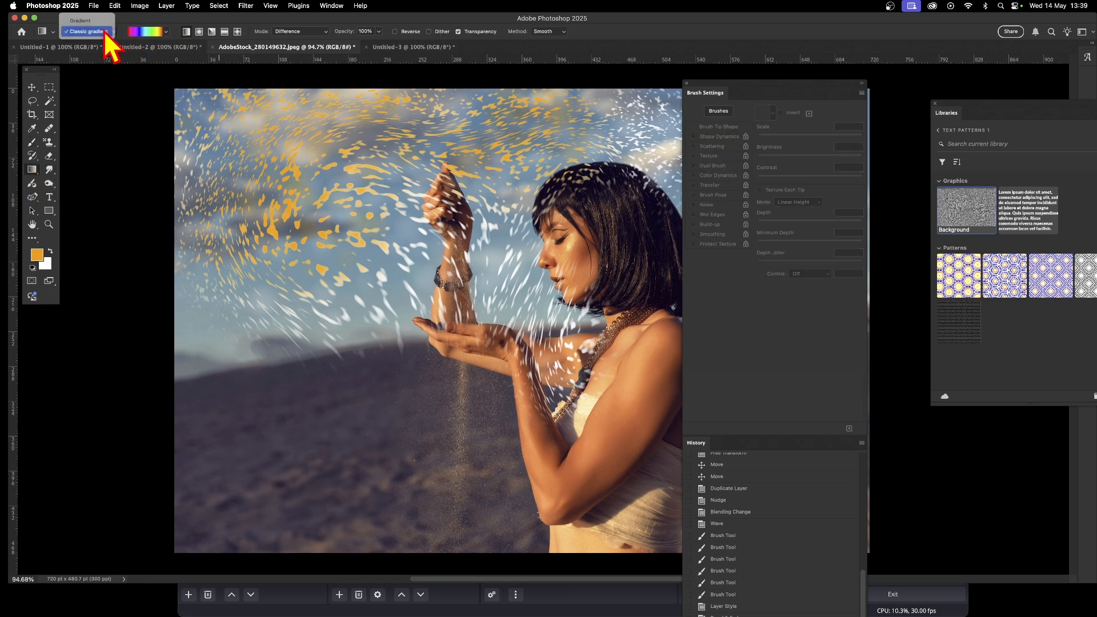
drag(350, 178, 686, 408)
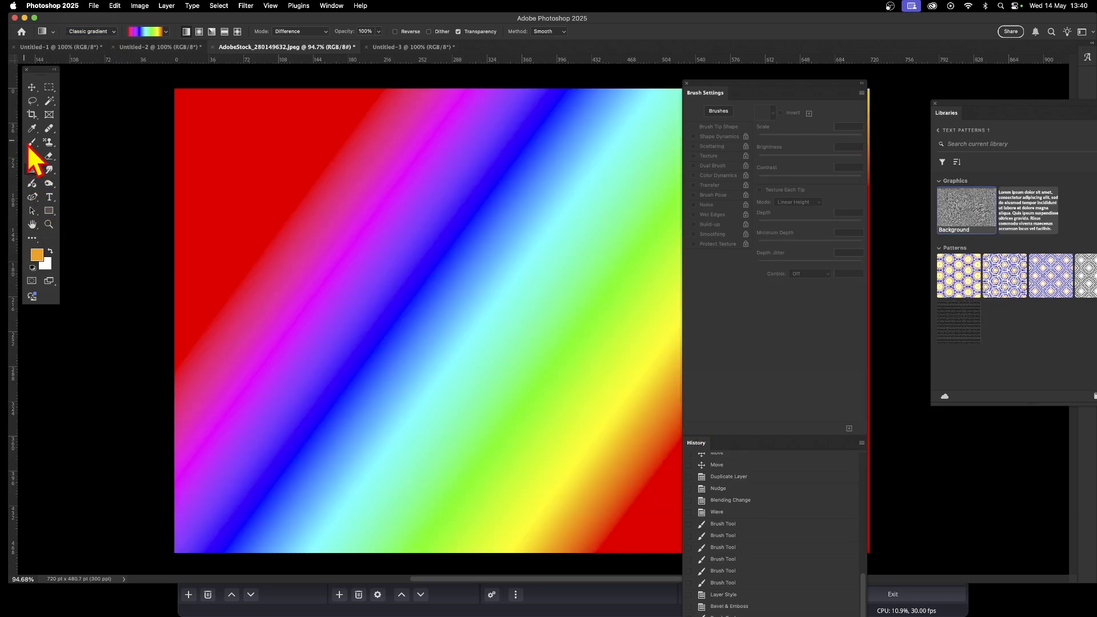
Brush orange textured strokes across the rainbow gradient, and add white ones over its upper-left part.
click(33, 143)
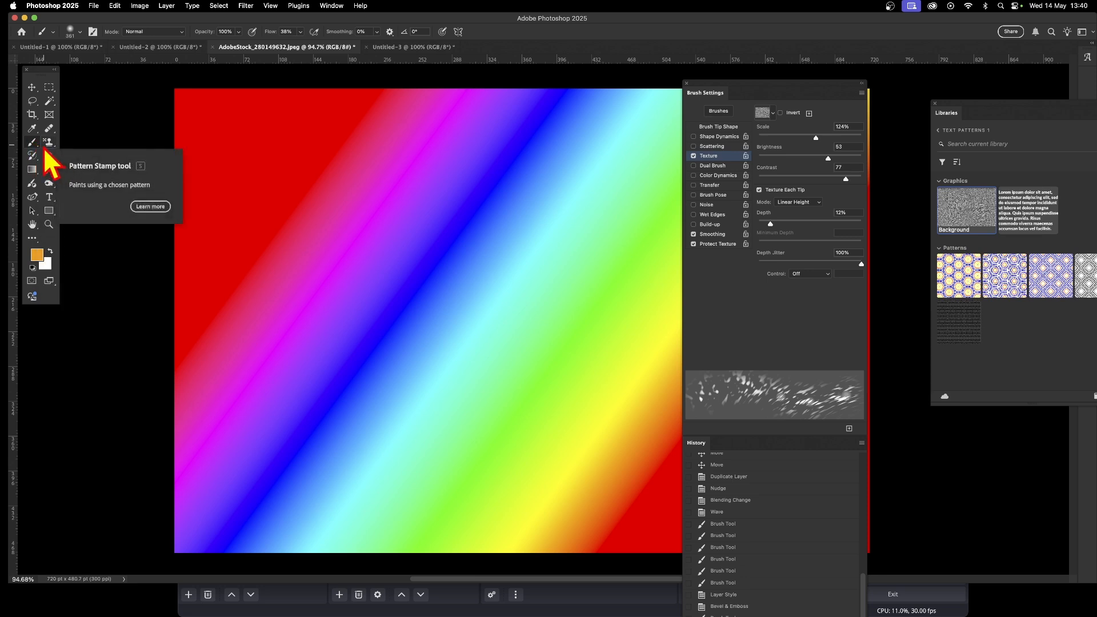
mouse_move(528, 170)
mouse_down()
mouse_move(642, 191)
mouse_move(561, 215)
mouse_move(632, 245)
mouse_move(729, 355)
mouse_move(651, 457)
mouse_move(545, 321)
mouse_move(686, 132)
mouse_move(472, 219)
mouse_move(301, 156)
mouse_move(314, 103)
mouse_move(340, 302)
mouse_move(234, 520)
mouse_move(198, 542)
mouse_up()
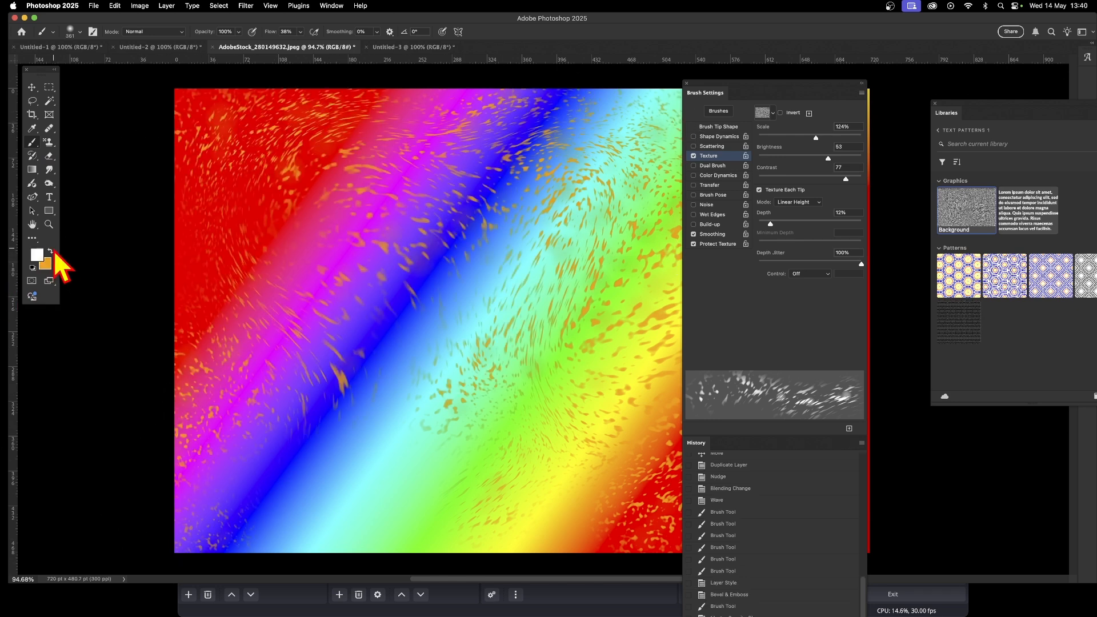
mouse_move(247, 166)
mouse_down()
mouse_move(196, 98)
mouse_move(385, 159)
mouse_move(610, 155)
mouse_move(494, 368)
mouse_move(208, 318)
mouse_move(207, 287)
mouse_up()
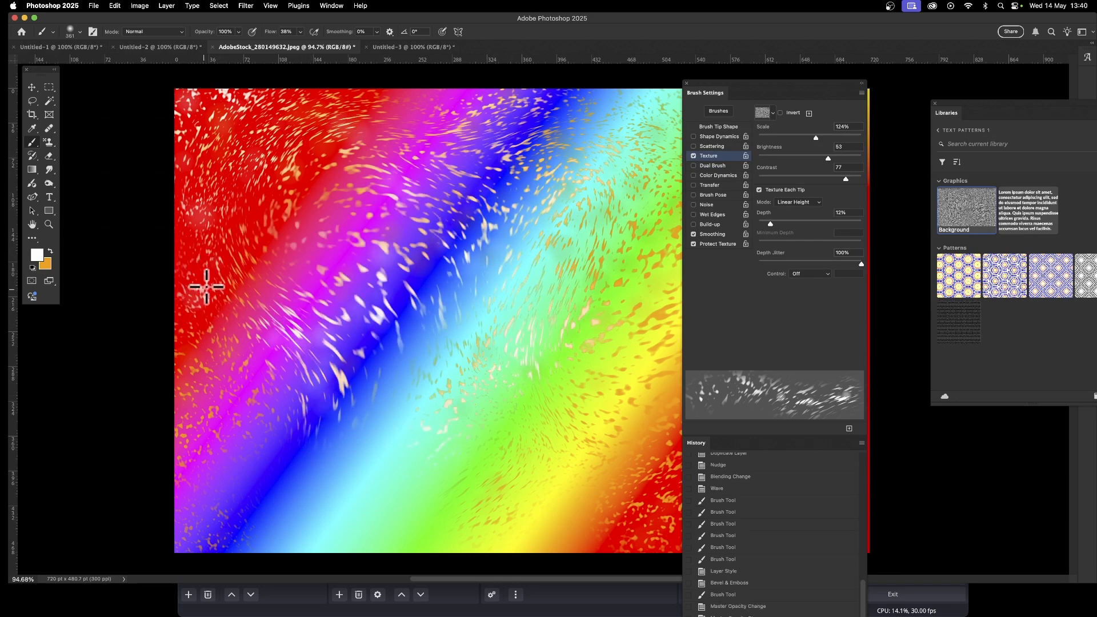
Create a new layer with the default settings and set the brush texture scale to 89%.
click(172, 7)
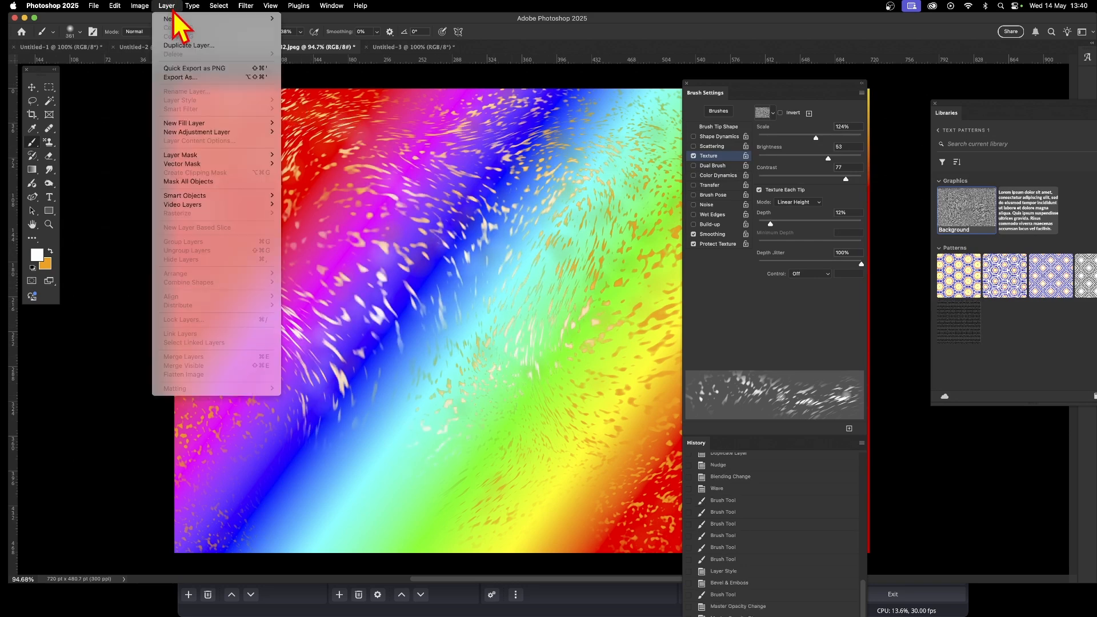
mouse_move(174, 19)
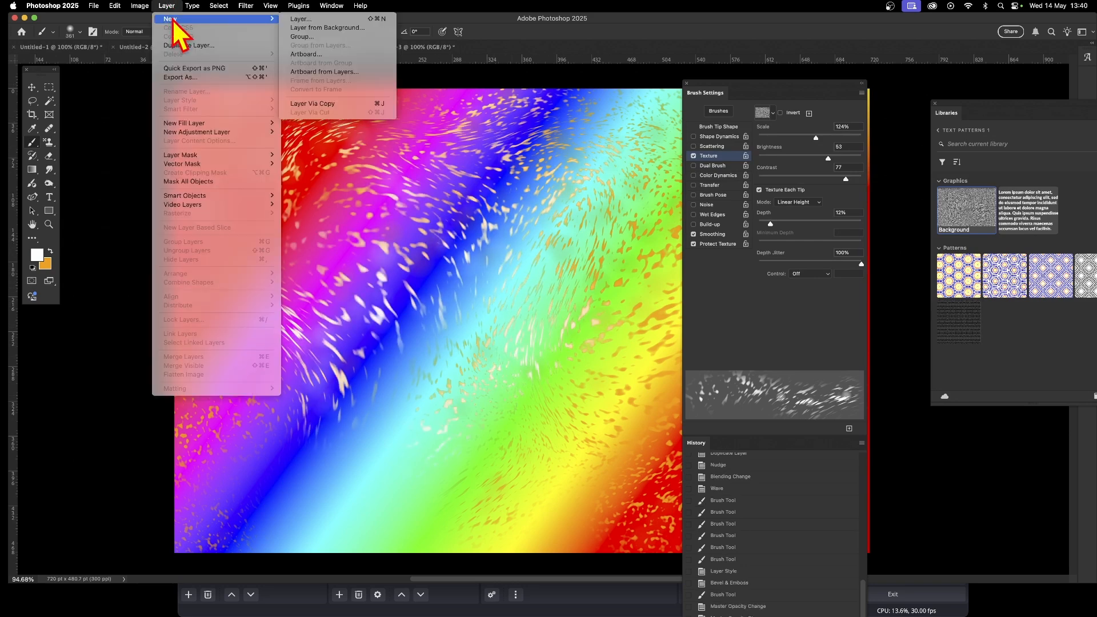
click(305, 20)
click(471, 187)
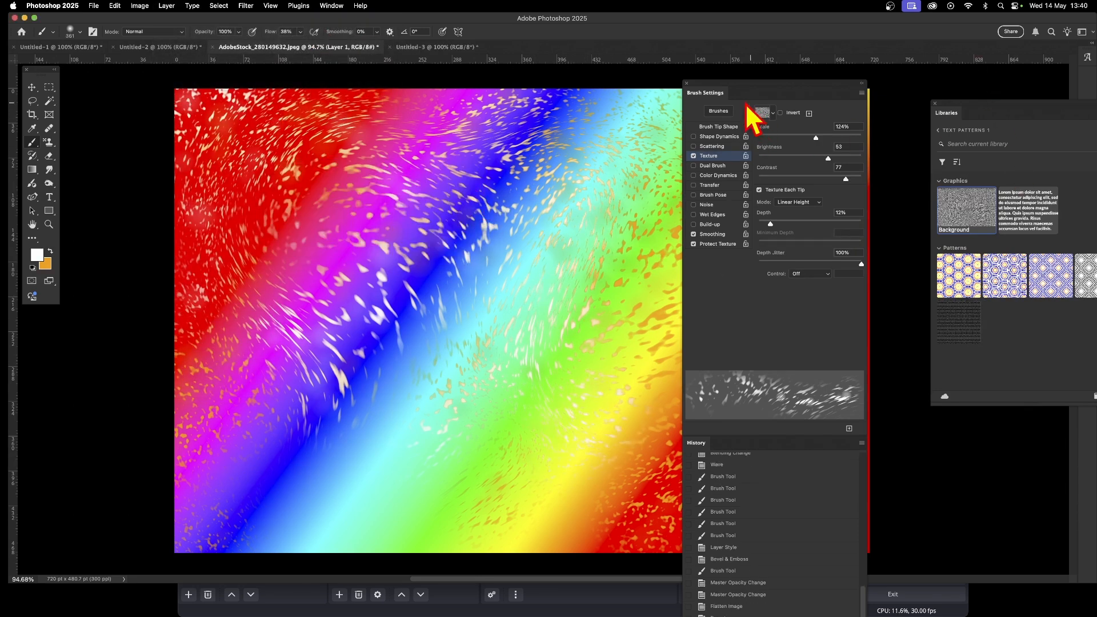
drag(815, 140, 797, 146)
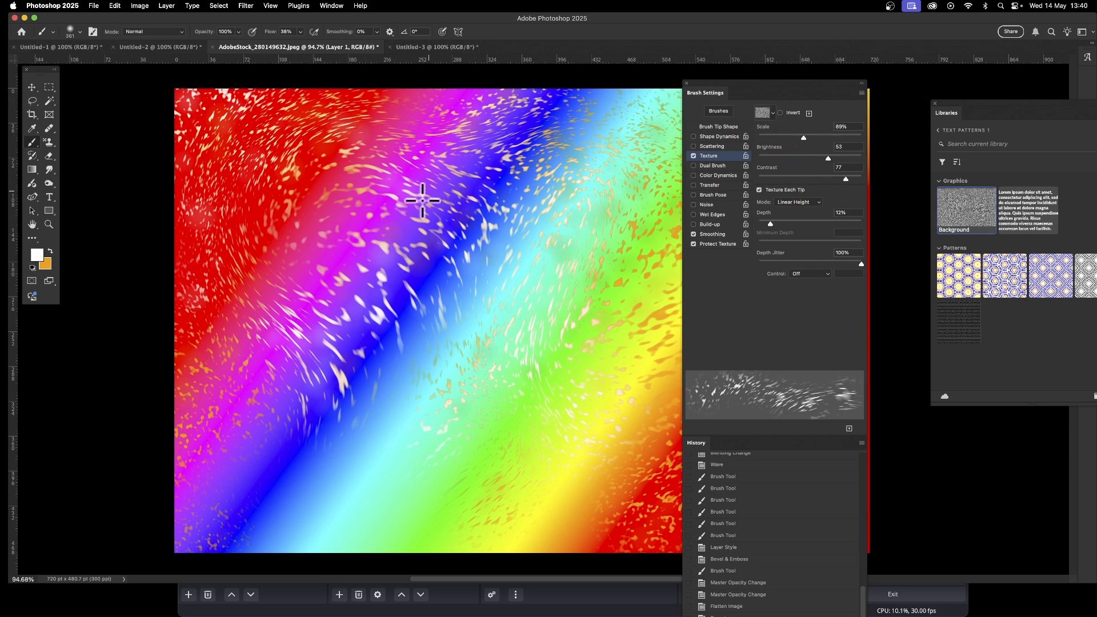
Paint dense white textured strokes on the new layer over the upper-left, central, lower-right and lower-left areas of the gradient.
drag(486, 177, 457, 171)
mouse_move(378, 228)
mouse_down()
mouse_move(451, 193)
mouse_move(423, 129)
mouse_move(346, 178)
mouse_move(306, 168)
mouse_move(373, 115)
mouse_move(438, 196)
mouse_move(514, 200)
mouse_up()
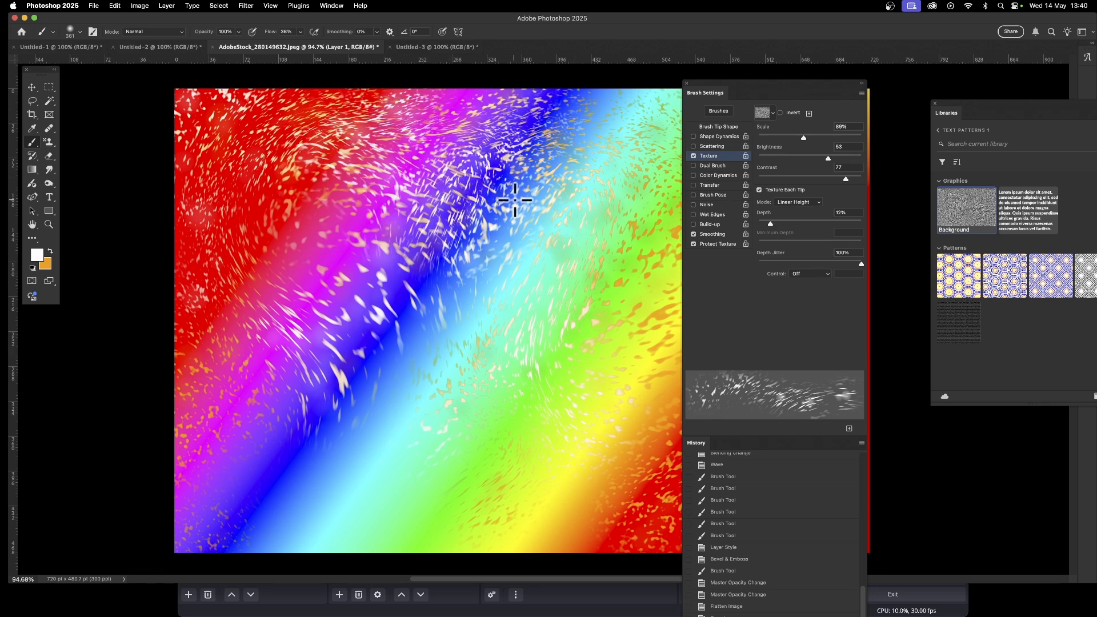
mouse_move(515, 200)
mouse_down()
mouse_move(375, 295)
mouse_move(264, 221)
mouse_move(246, 172)
mouse_move(202, 142)
mouse_move(320, 136)
mouse_move(366, 309)
mouse_up()
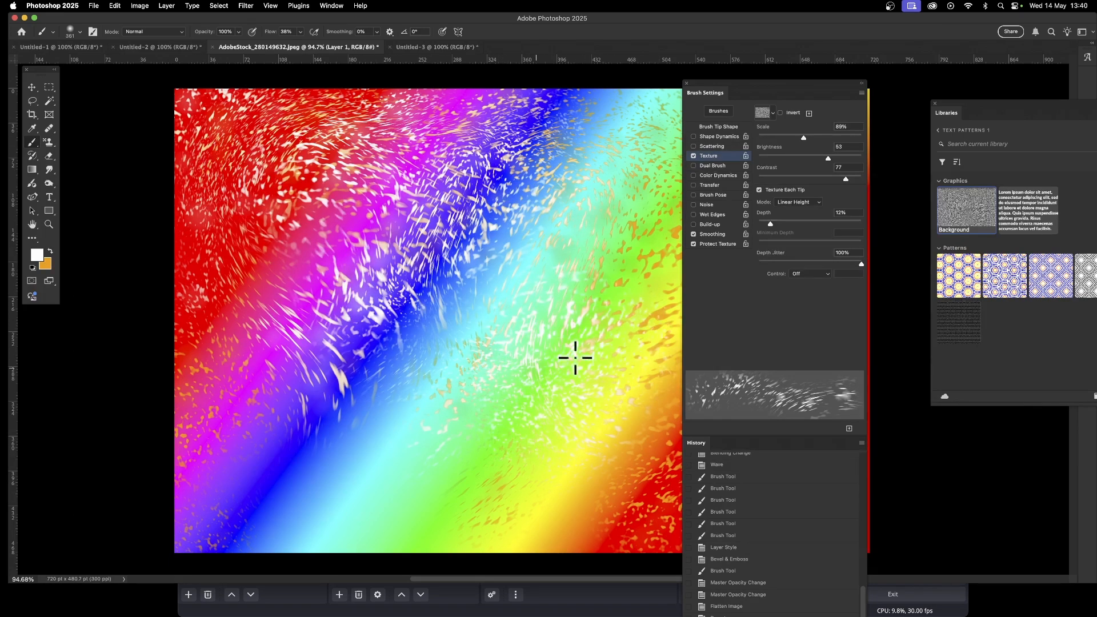
mouse_move(575, 358)
mouse_down()
mouse_move(368, 357)
mouse_move(333, 316)
mouse_move(530, 339)
mouse_up()
mouse_move(625, 368)
mouse_down()
mouse_move(652, 489)
mouse_move(595, 508)
mouse_up()
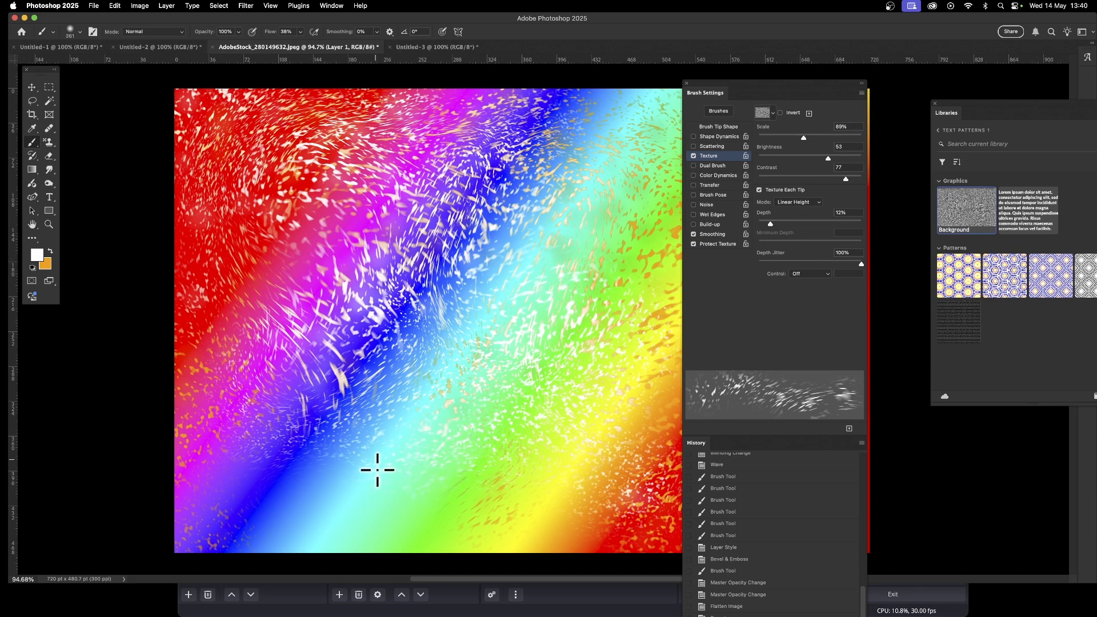
mouse_move(377, 470)
mouse_down()
mouse_move(326, 488)
mouse_move(289, 411)
mouse_move(299, 397)
mouse_up()
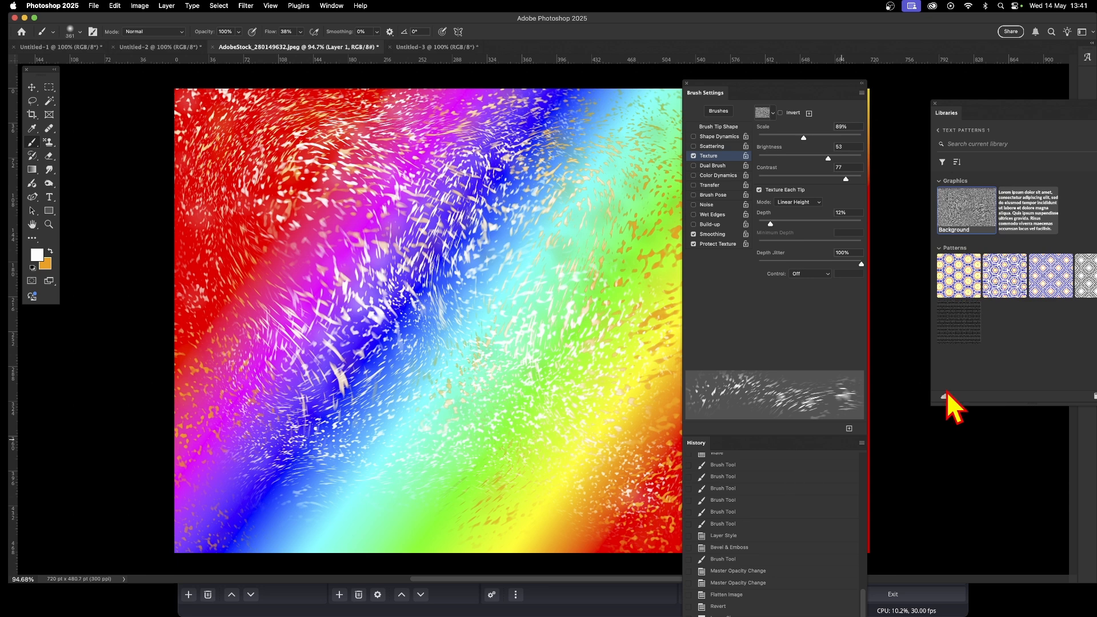
Clear the brush settings off the image and apply a Bevel & Emboss effect with 292% depth to Layer 1.
drag(733, 89, 951, 100)
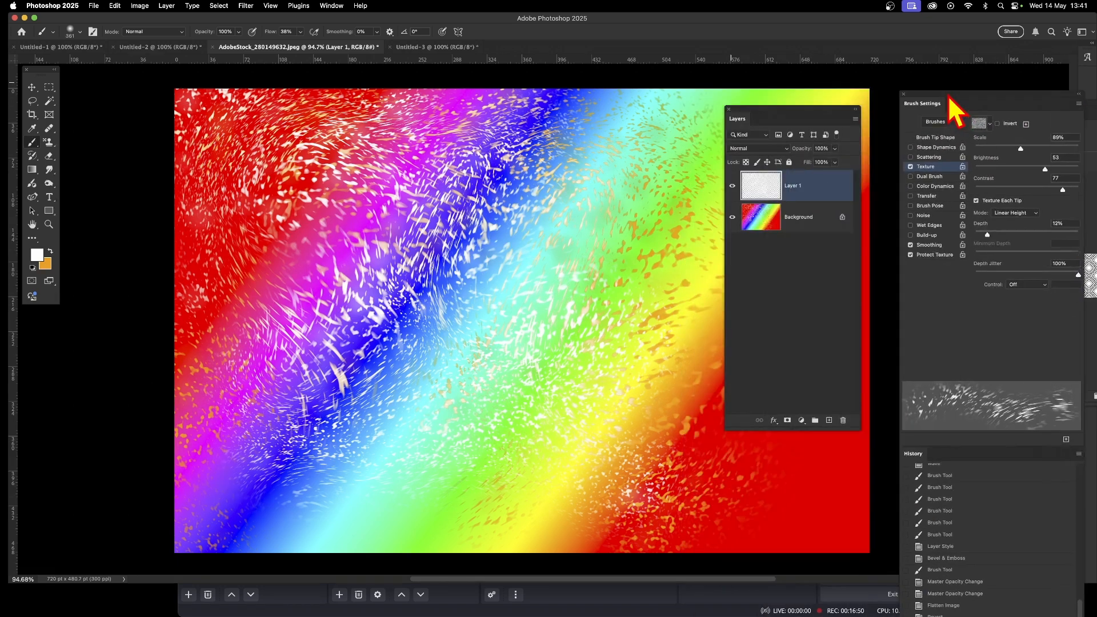
drag(770, 115, 685, 100)
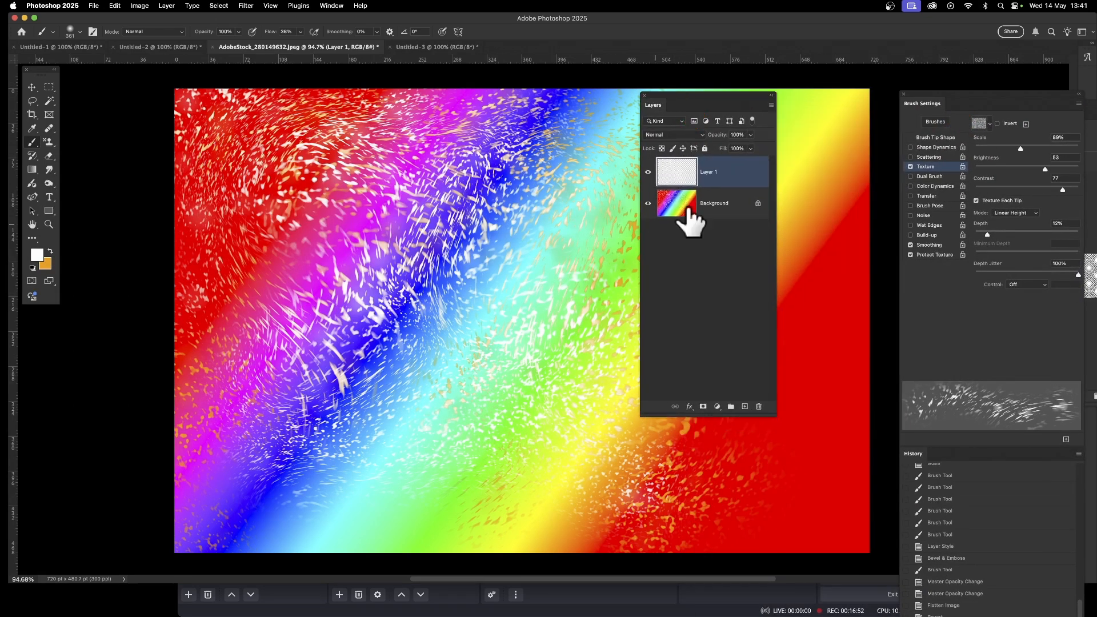
click(690, 406)
click(712, 434)
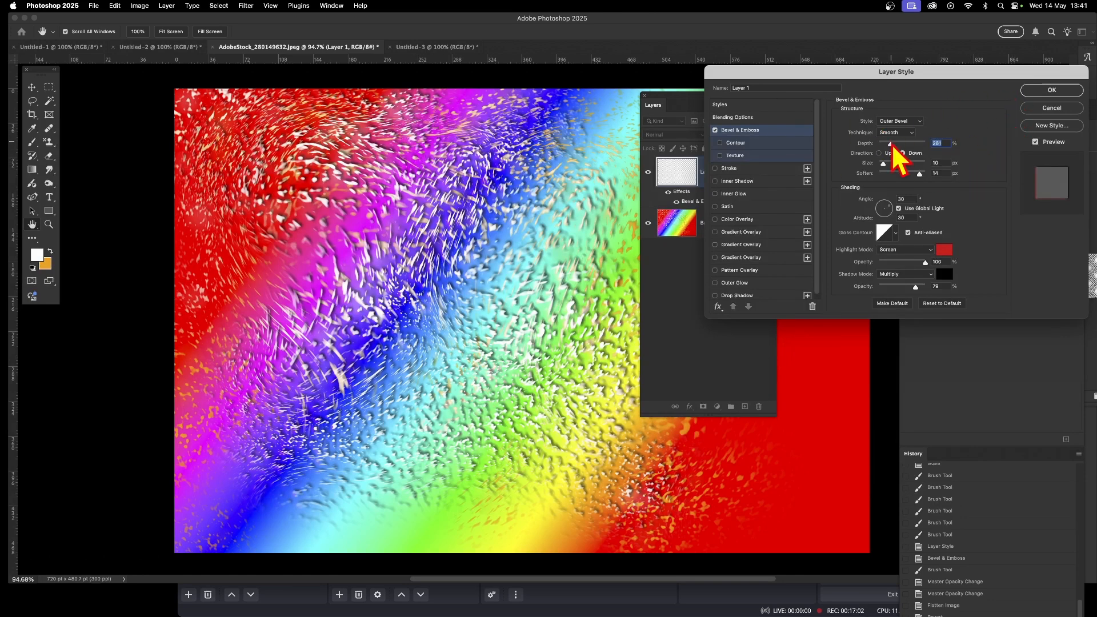
drag(891, 144, 896, 146)
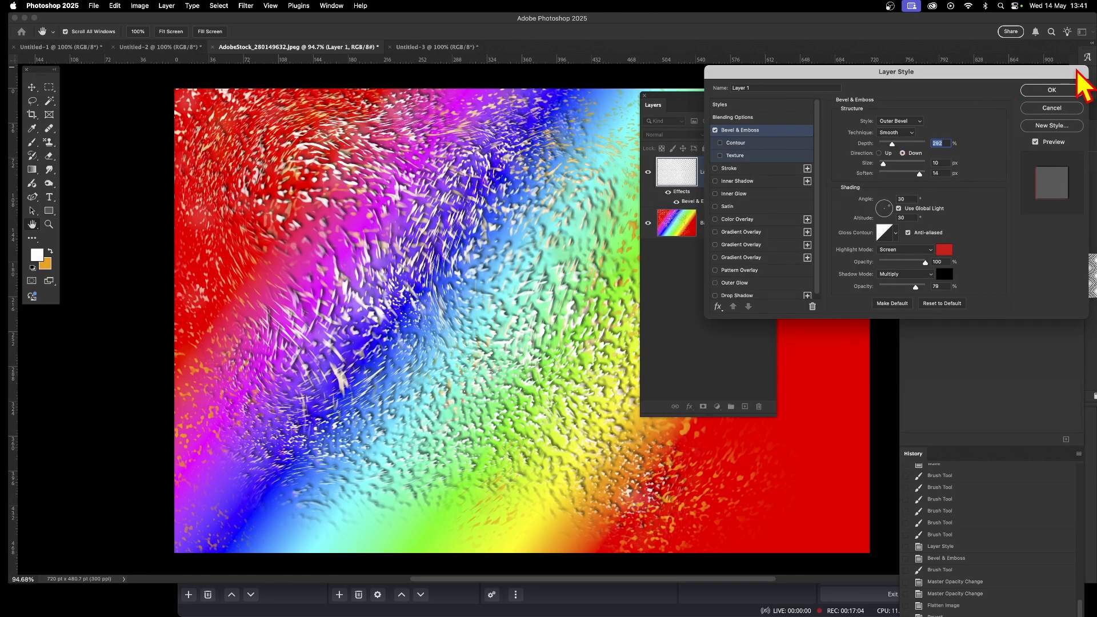
click(1058, 90)
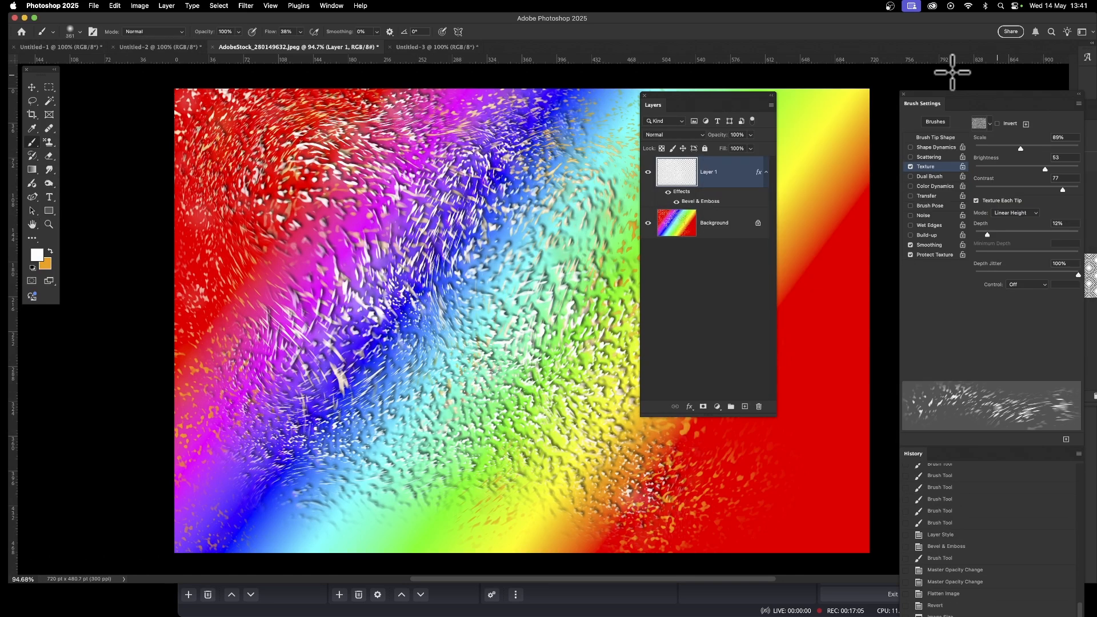
Flatten the embossed strokes and the gradient into a single background layer.
click(167, 7)
click(190, 376)
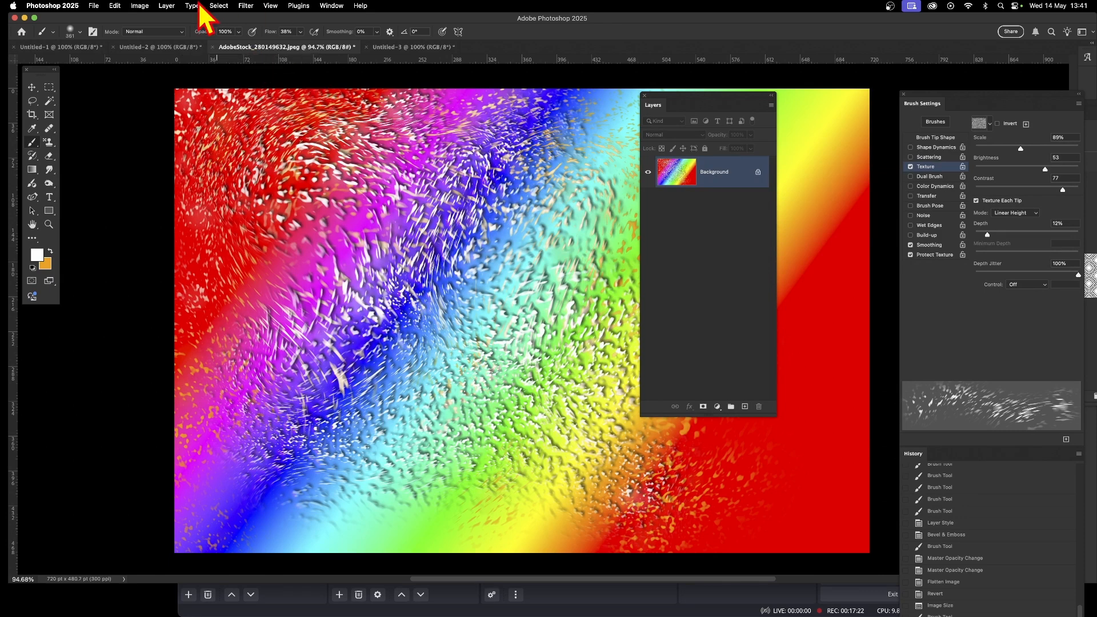
click(246, 6)
click(597, 324)
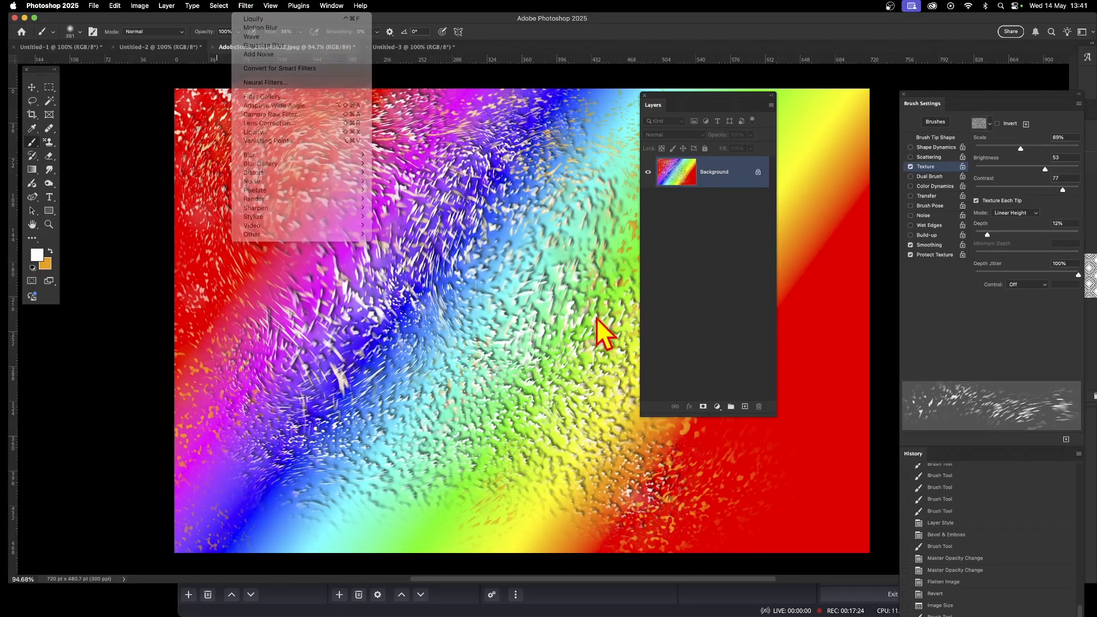